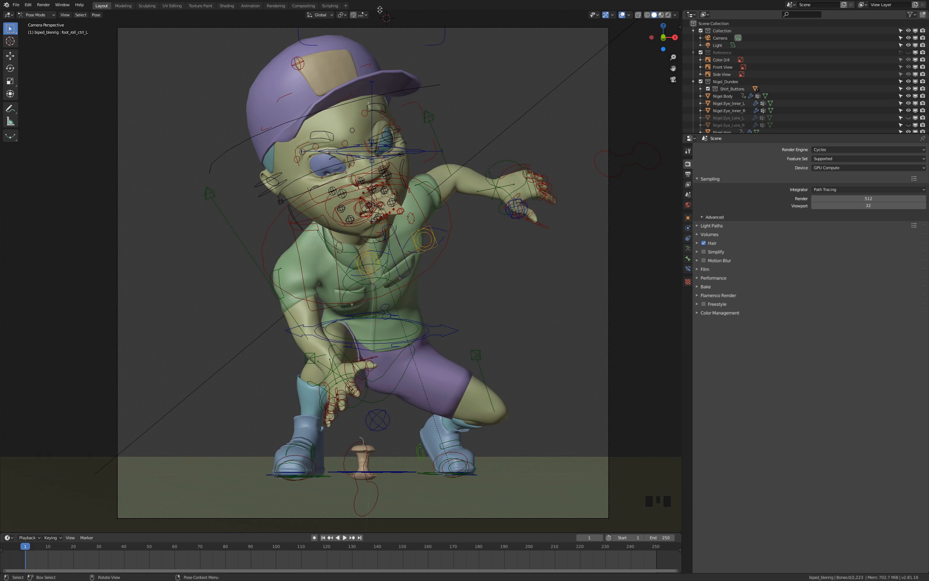
# - Bring up the finished character render, fit the whole image in its window, inspect it, and close it
pyautogui.click(405, 11)
pyautogui.click(44, 5)
pyautogui.click(61, 43)
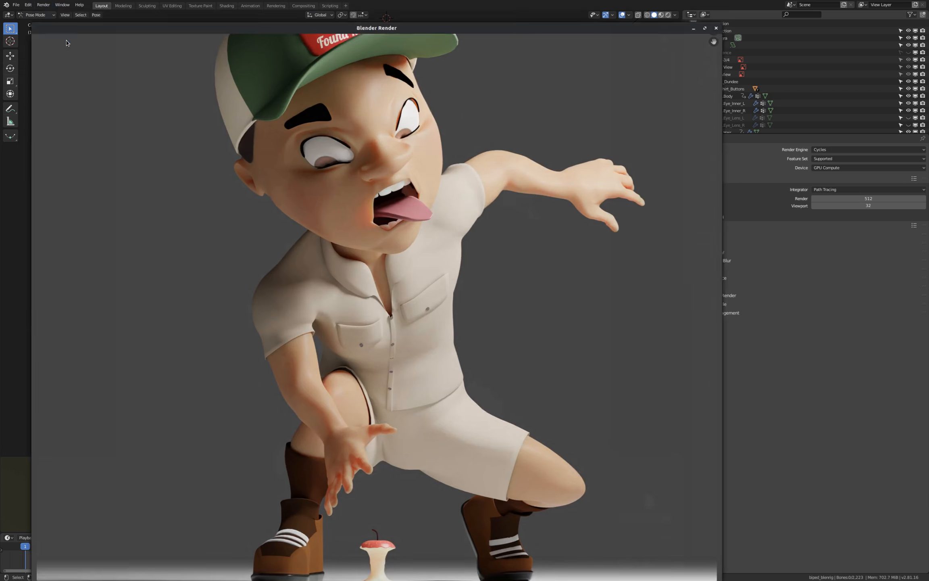
pyautogui.click(72, 26)
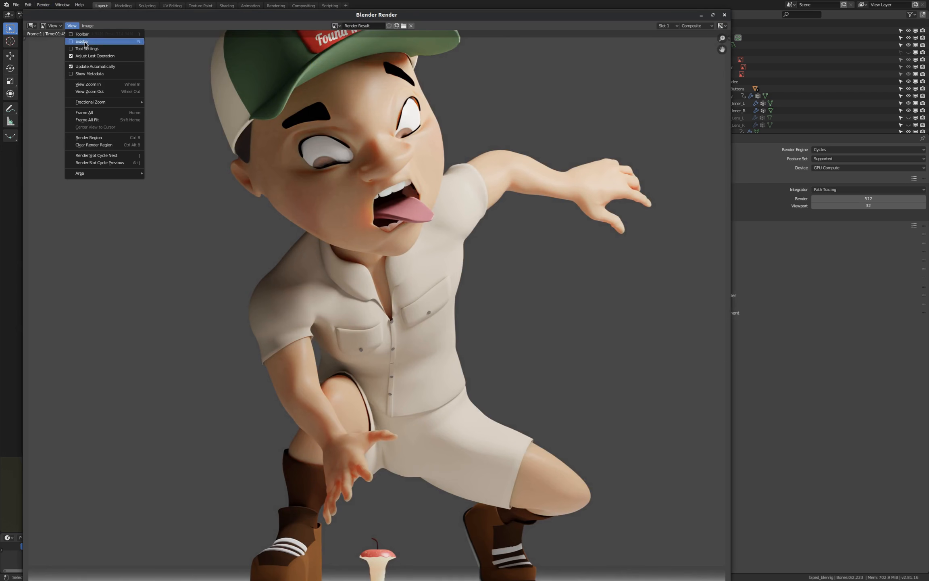
pyautogui.click(106, 119)
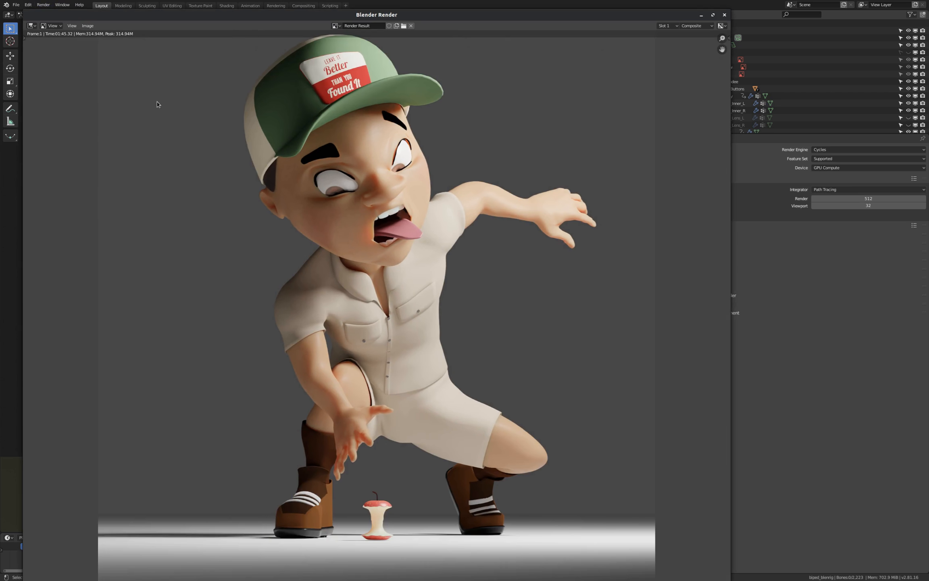
pyautogui.moveTo(225, 14); pyautogui.dragTo(247, 17)
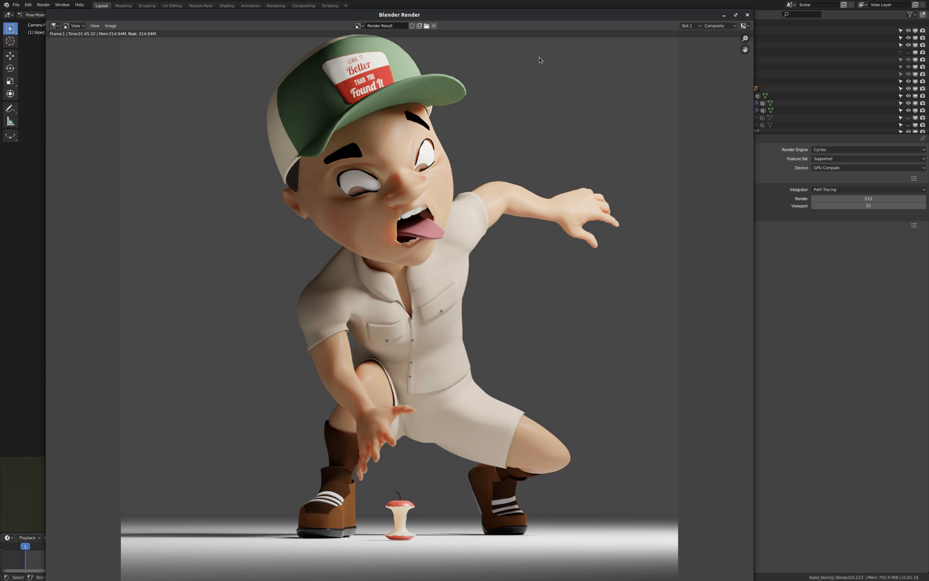
pyautogui.click(747, 16)
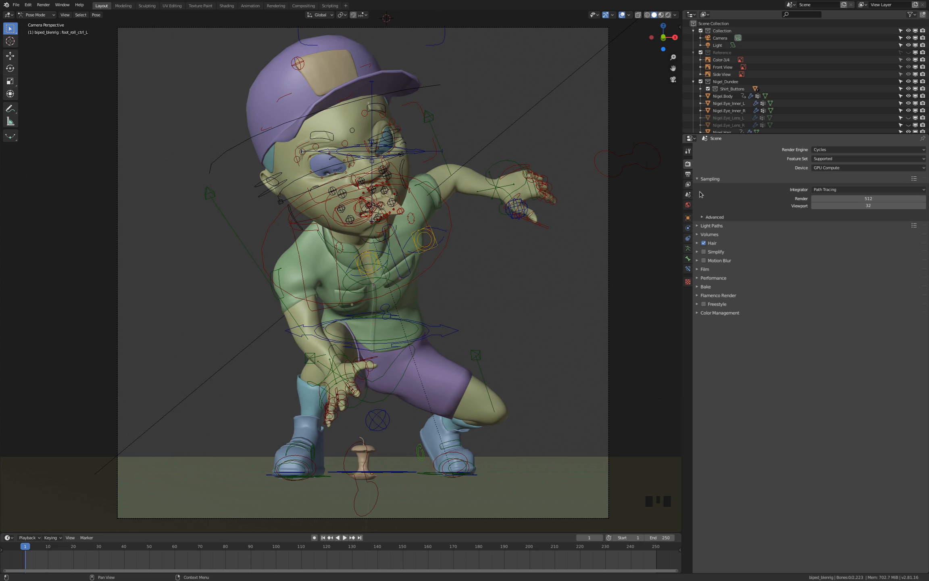
# - Turn on the Transparent film option and enable Freestyle in the scene's render settings
pyautogui.click(698, 270)
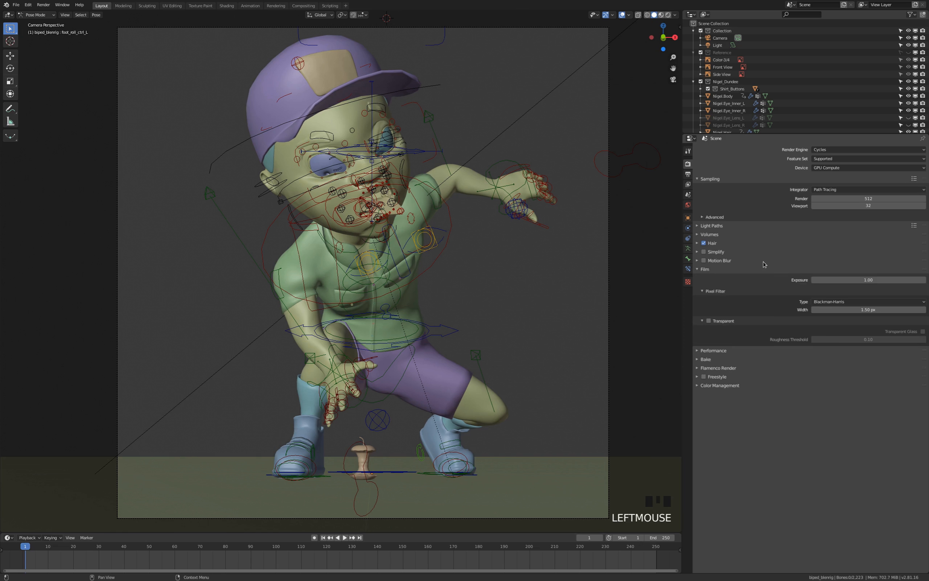
pyautogui.click(709, 321)
pyautogui.click(705, 378)
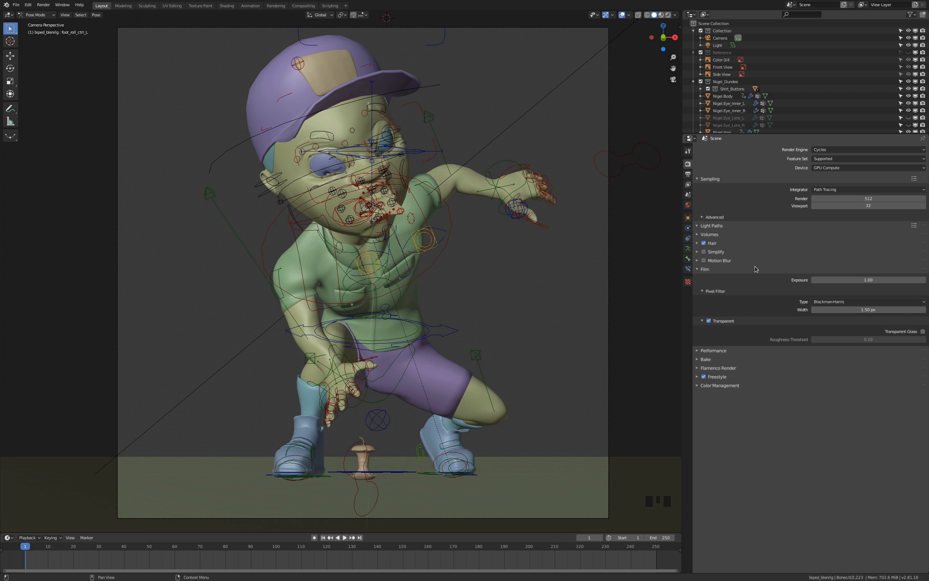
# - Exclude Freestyle from the main view layer's filter and enable its Diffuse Color pass
pyautogui.click(689, 185)
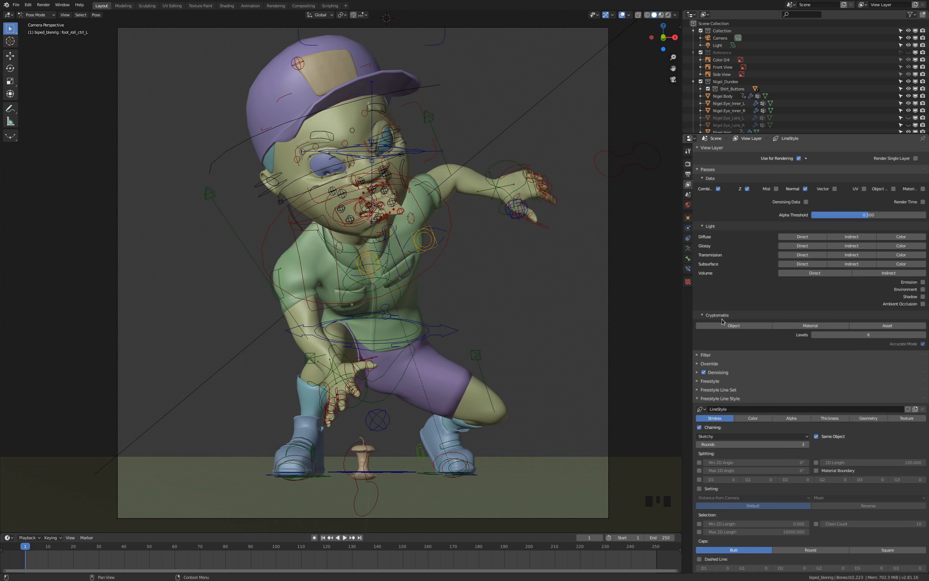
pyautogui.click(696, 355)
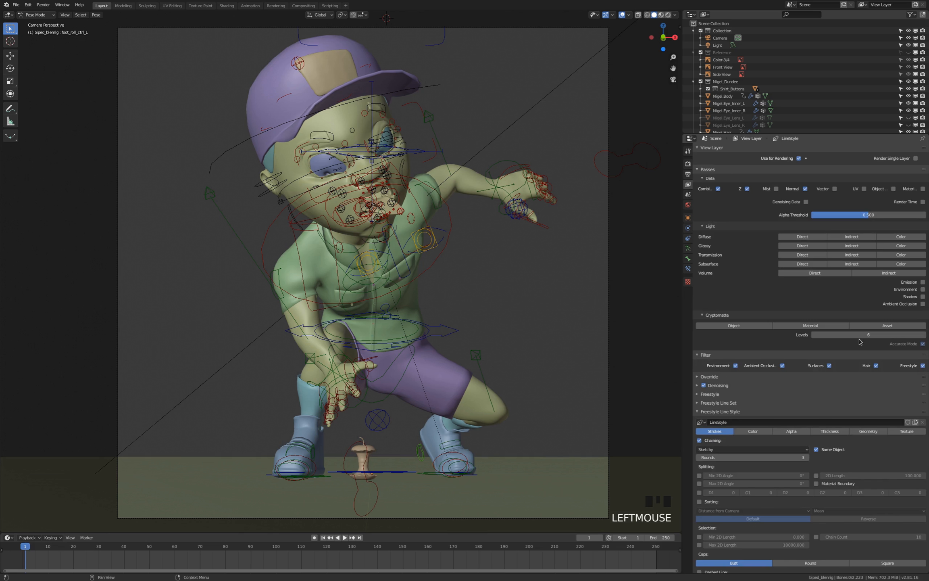
pyautogui.click(923, 366)
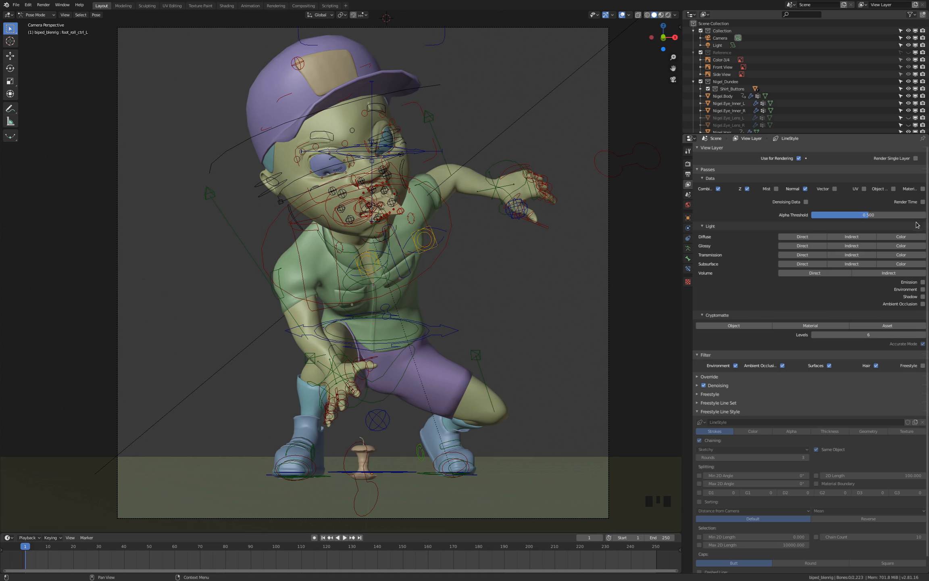
pyautogui.click(903, 237)
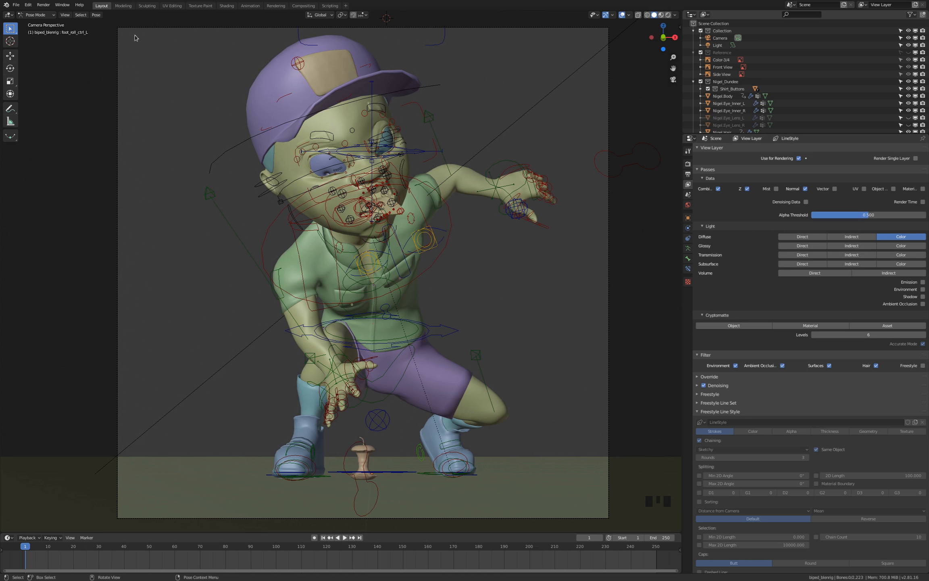
# - Reopen the character render, fit the entire image for a second look, and close it again
pyautogui.click(43, 4)
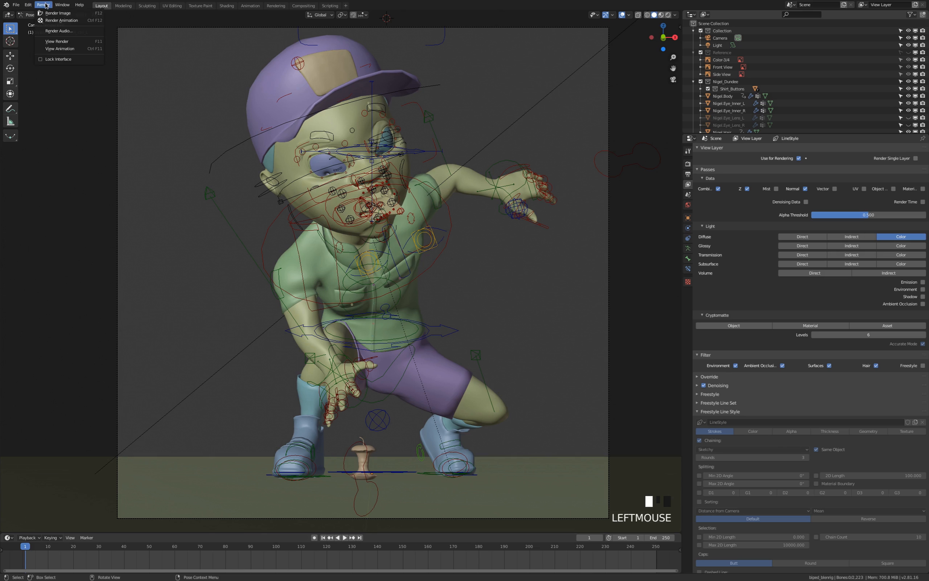
pyautogui.click(64, 42)
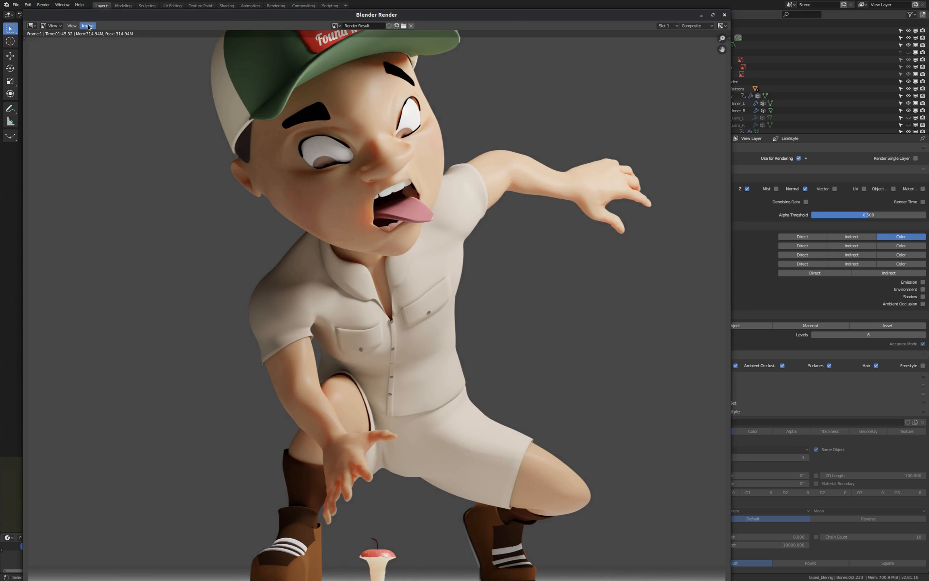
pyautogui.click(73, 26)
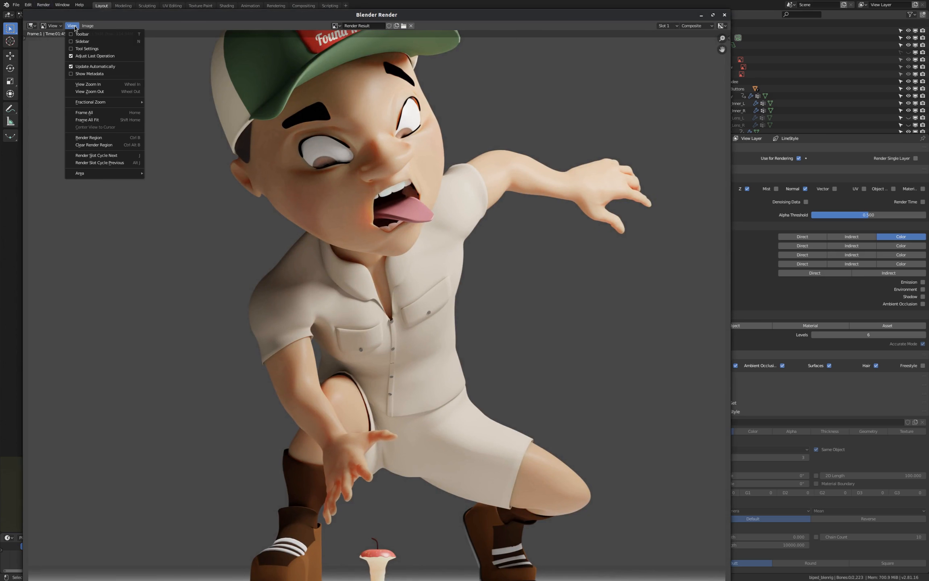
pyautogui.click(98, 120)
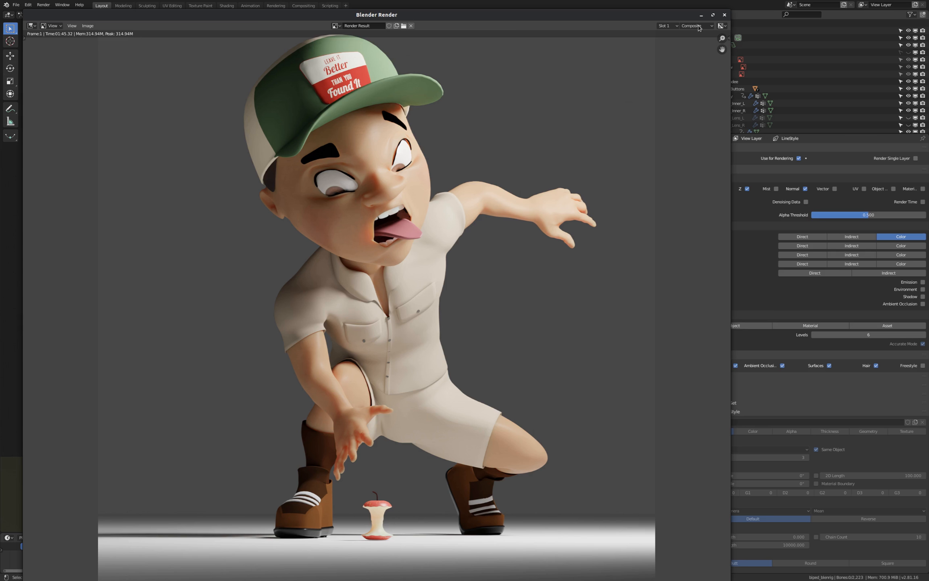
pyautogui.click(725, 16)
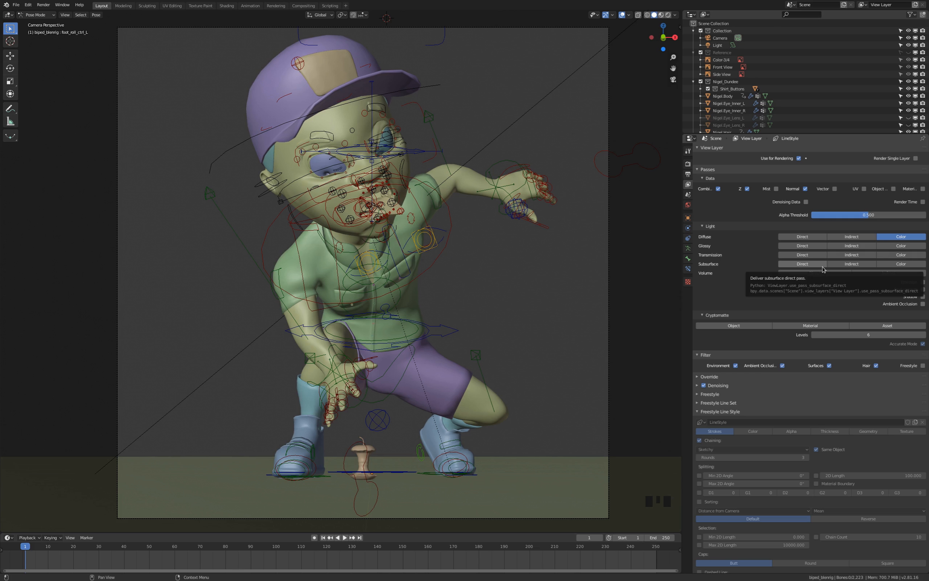
# - Enable the Subsurface Color, Glossy Direct and Shadow passes for the main view layer
pyautogui.click(904, 265)
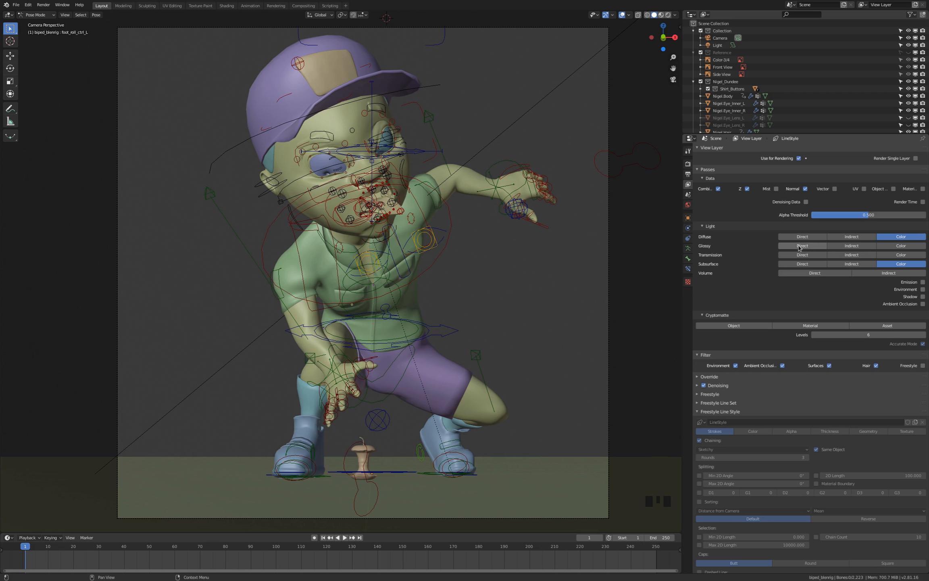
pyautogui.click(813, 247)
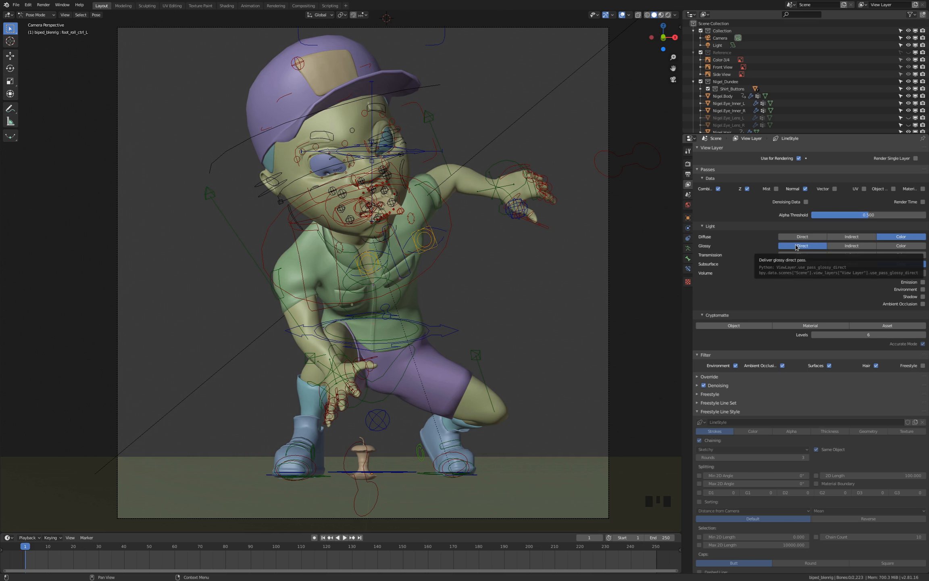
pyautogui.click(923, 297)
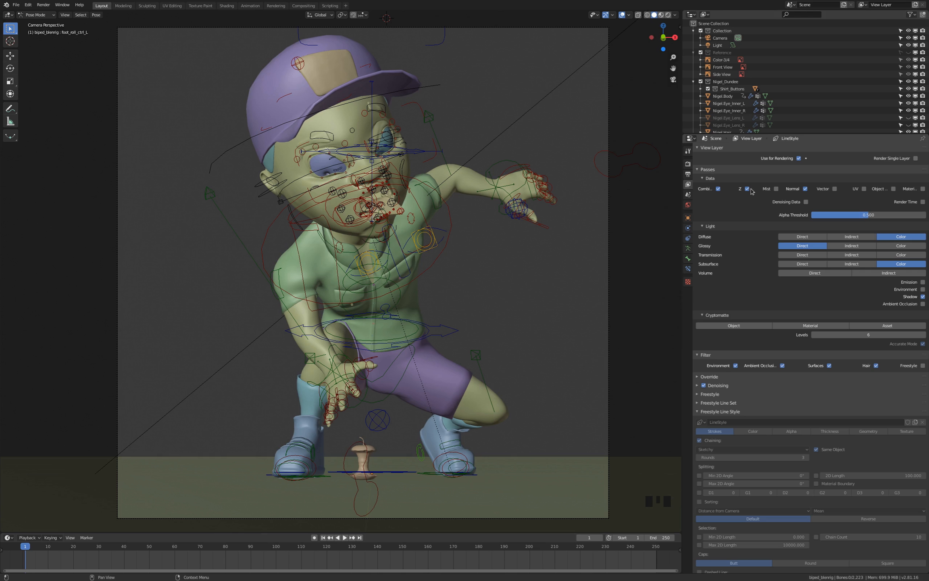
# - Add a new view layer named FreeStyle and disable the Reference collection in viewports
pyautogui.click(916, 5)
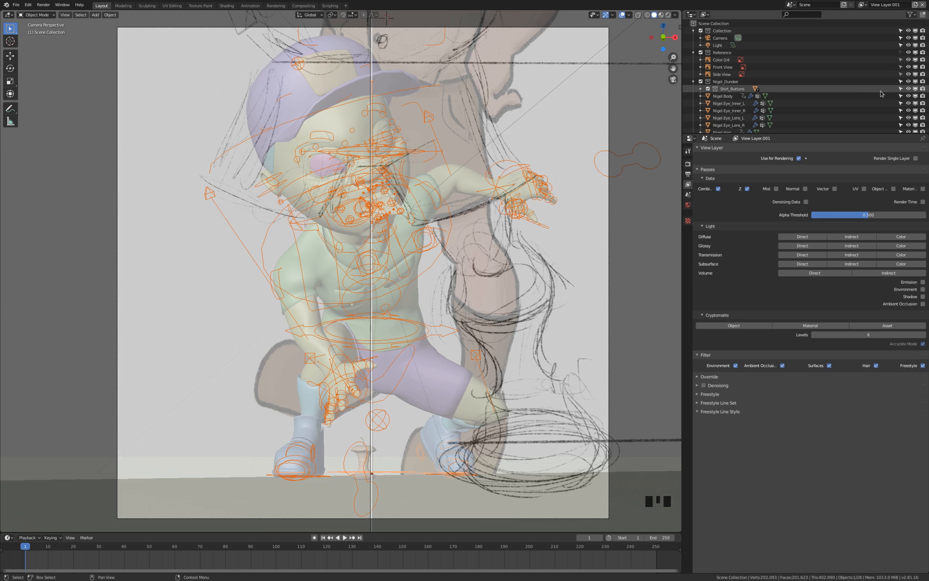
pyautogui.click(916, 52)
pyautogui.doubleClick(889, 5)
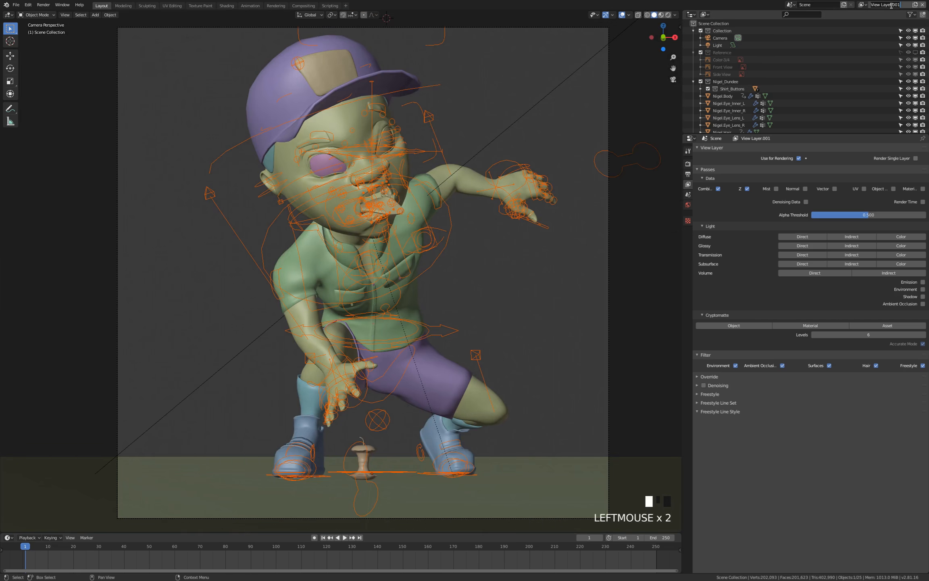
pyautogui.write('FreeStyle')
pyautogui.press('Return')
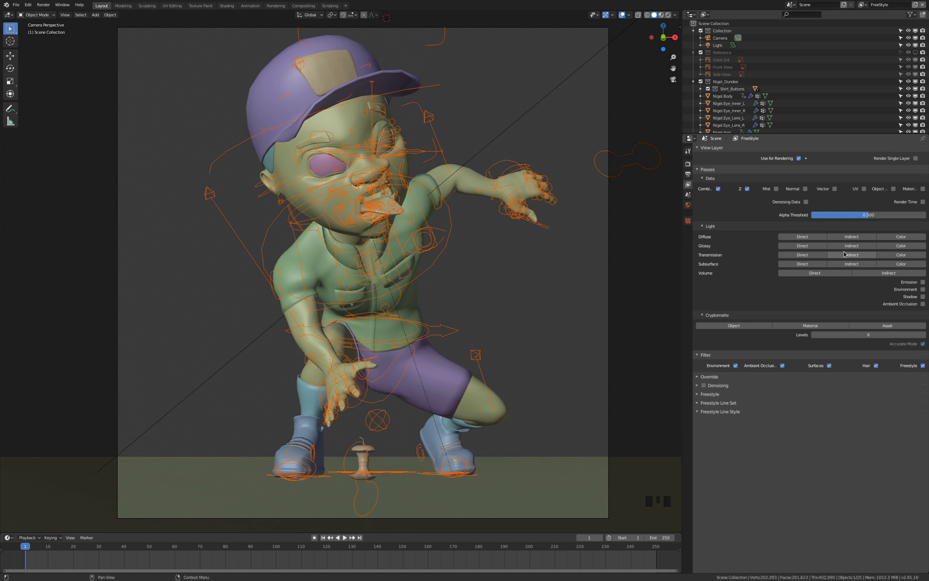
# - Turn off the Environment, Ambient Occlusion, Surfaces and Hair filters on the FreeStyle layer and add a Freestyle line set
pyautogui.click(736, 365)
pyautogui.click(782, 366)
pyautogui.click(830, 365)
pyautogui.click(877, 365)
pyautogui.click(701, 403)
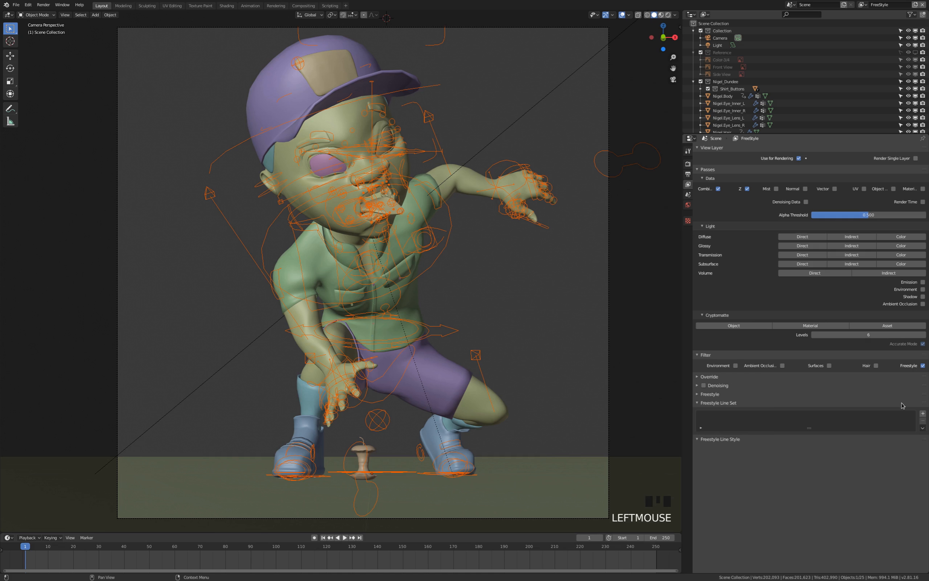
pyautogui.click(923, 415)
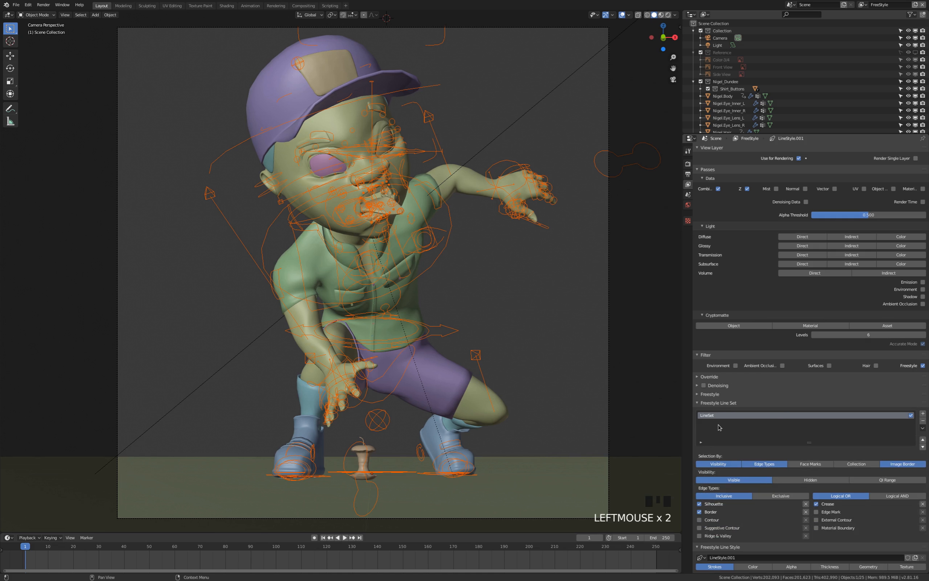
# - Look over the FreeStyle layer's line set selection, edge types and line style stroke settings
pyautogui.scroll(-7, 760, 441)
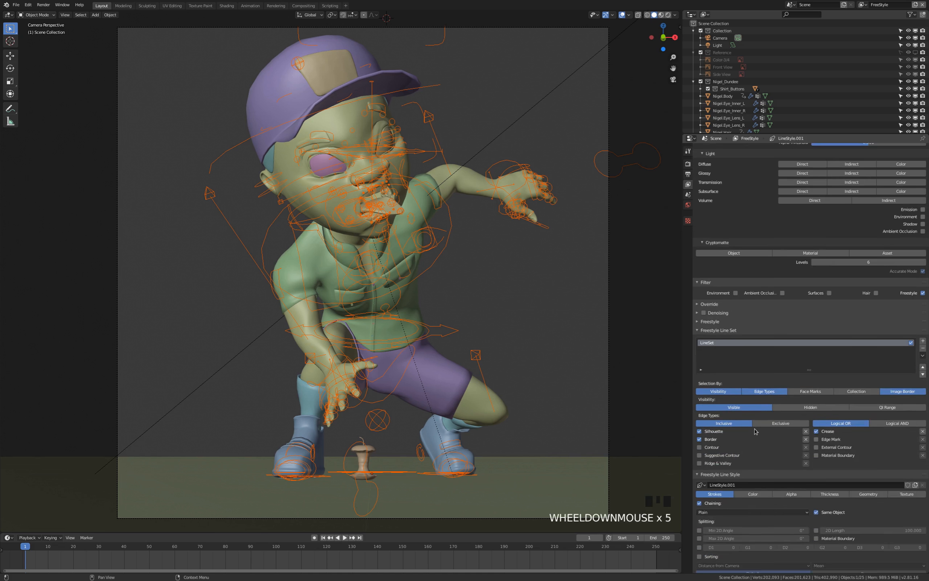
pyautogui.scroll(-1, 761, 430)
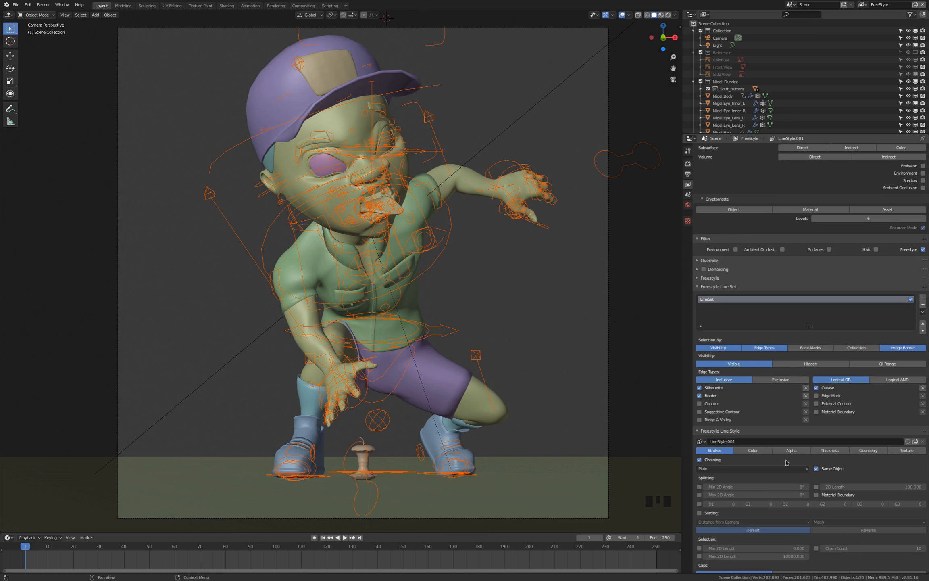
pyautogui.scroll(-1, 786, 462)
pyautogui.scroll(-3, 786, 463)
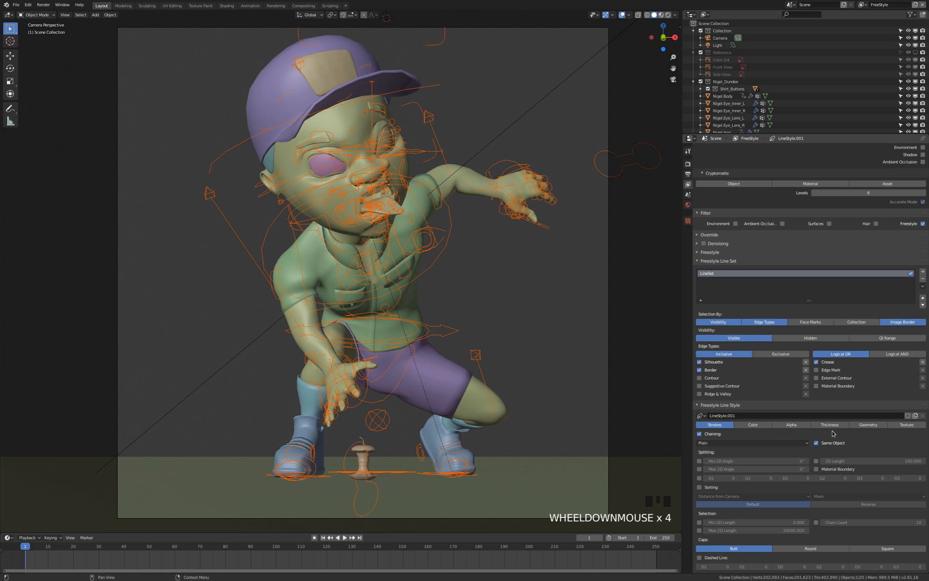
pyautogui.scroll(3, 824, 444)
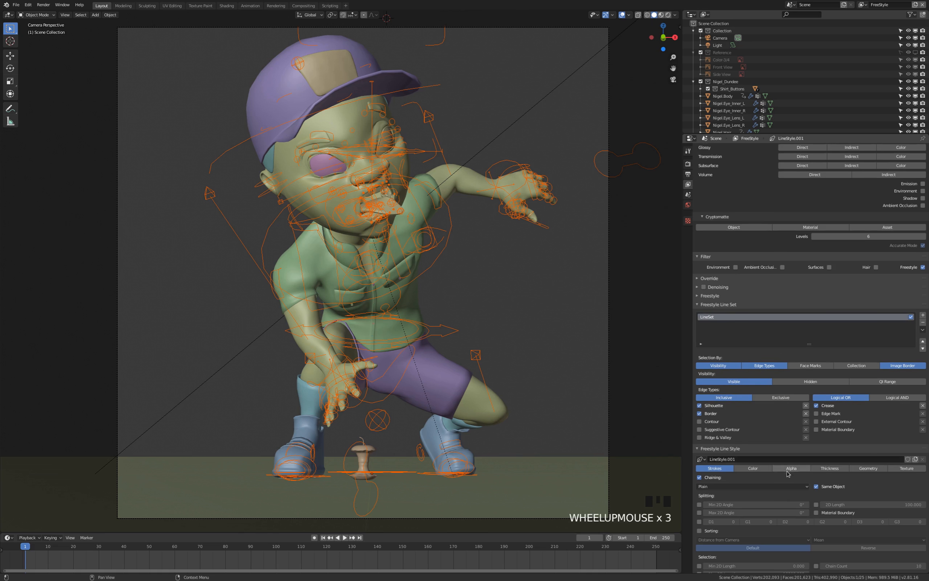
pyautogui.scroll(3, 801, 472)
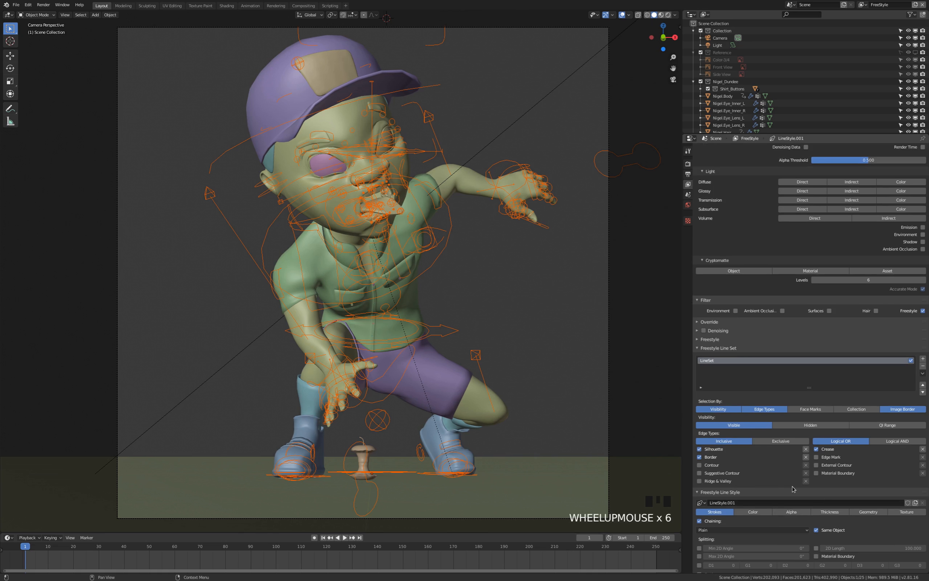
pyautogui.scroll(-2, 797, 486)
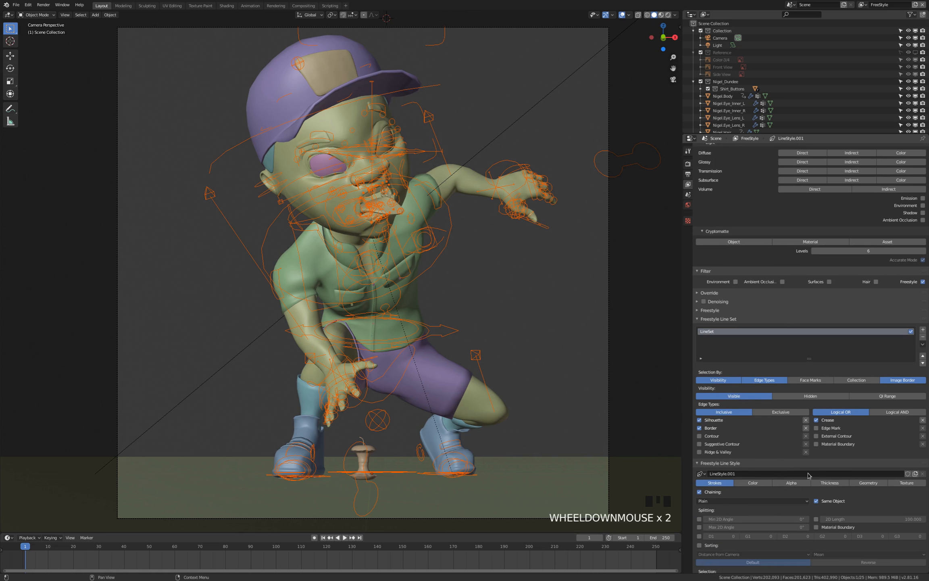
pyautogui.scroll(2, 787, 319)
pyautogui.scroll(1, 787, 319)
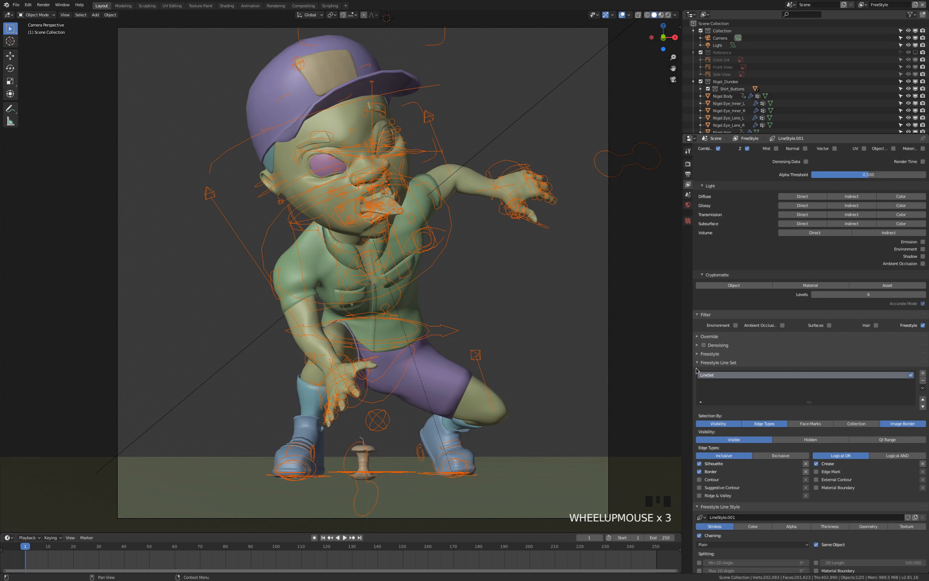
# - Try enabling Denoising on the FreeStyle layer, and turn it off again
pyautogui.click(704, 345)
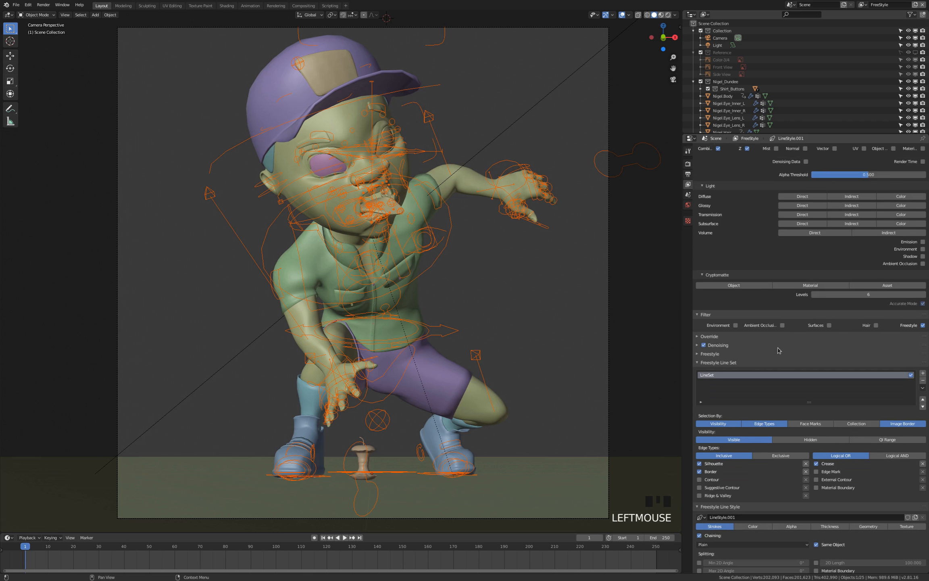
pyautogui.click(704, 345)
# - Switch back to the original View Layer and split the 3D viewport into two side-by-side areas
pyautogui.click(863, 5)
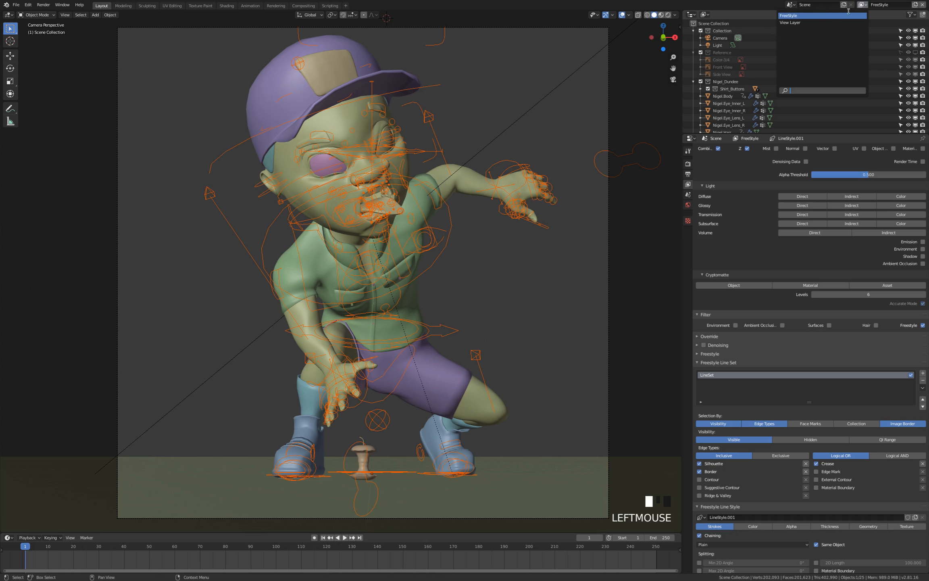
pyautogui.click(825, 22)
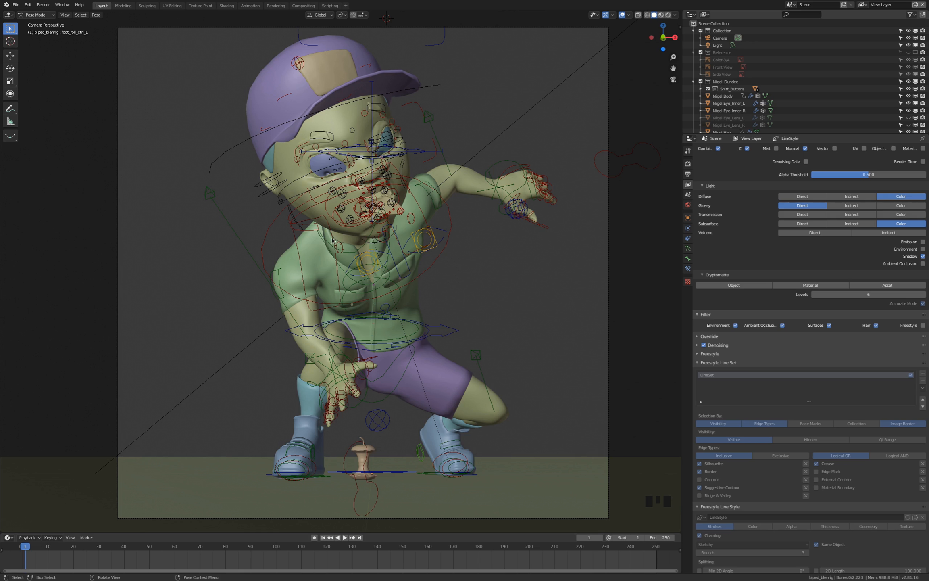
pyautogui.moveTo(1, 528); pyautogui.dragTo(394, 479)
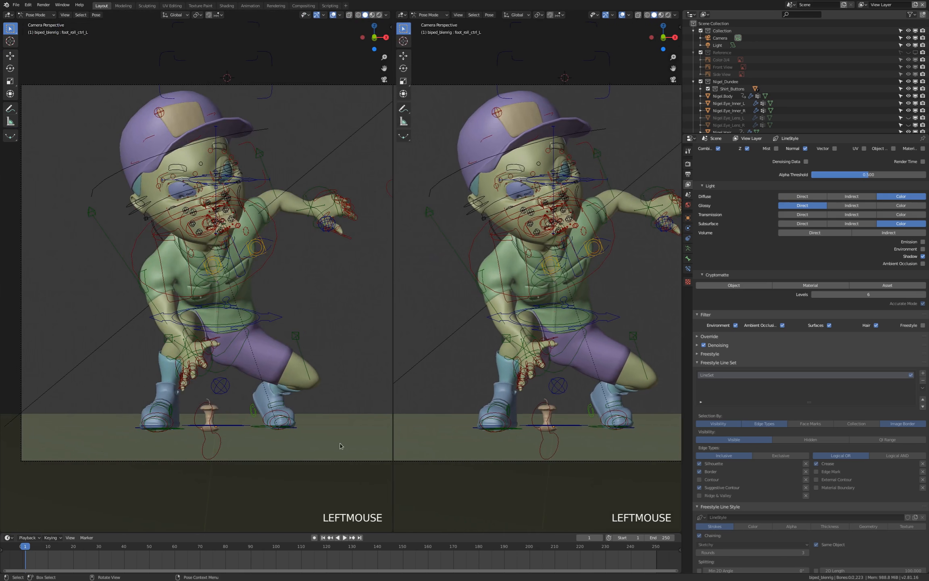
# - Switch one of the two 3D viewports to the Compositor and delete the old nodes between Render Layers and Composite
pyautogui.click(11, 15)
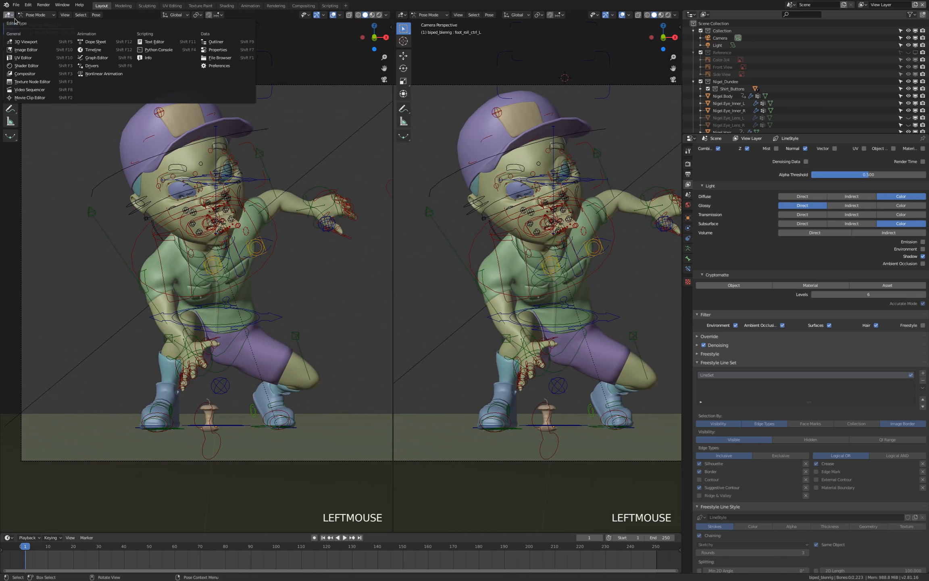
pyautogui.click(46, 74)
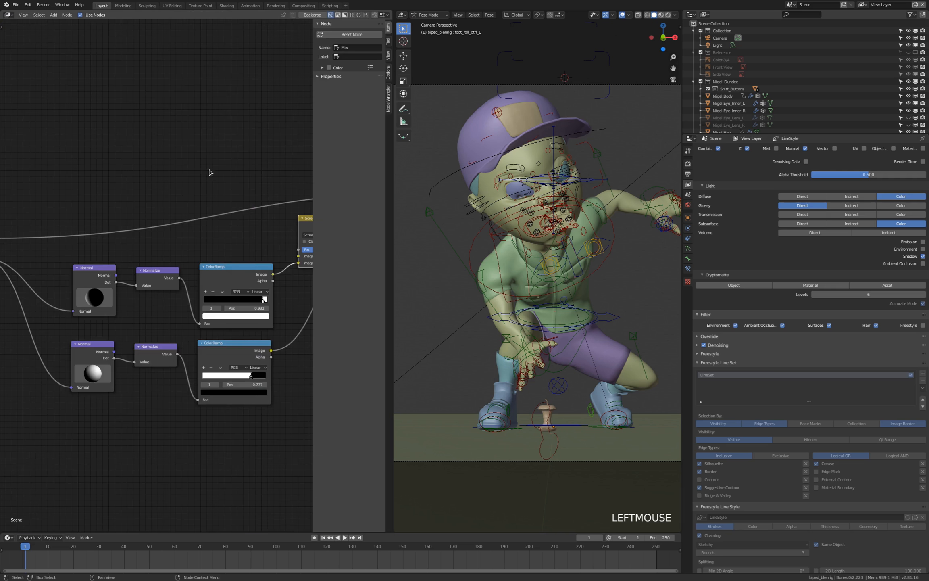
pyautogui.scroll(-11, 209, 173)
pyautogui.moveTo(285, 195); pyautogui.dragTo(149, 268)
pyautogui.press('Delete')
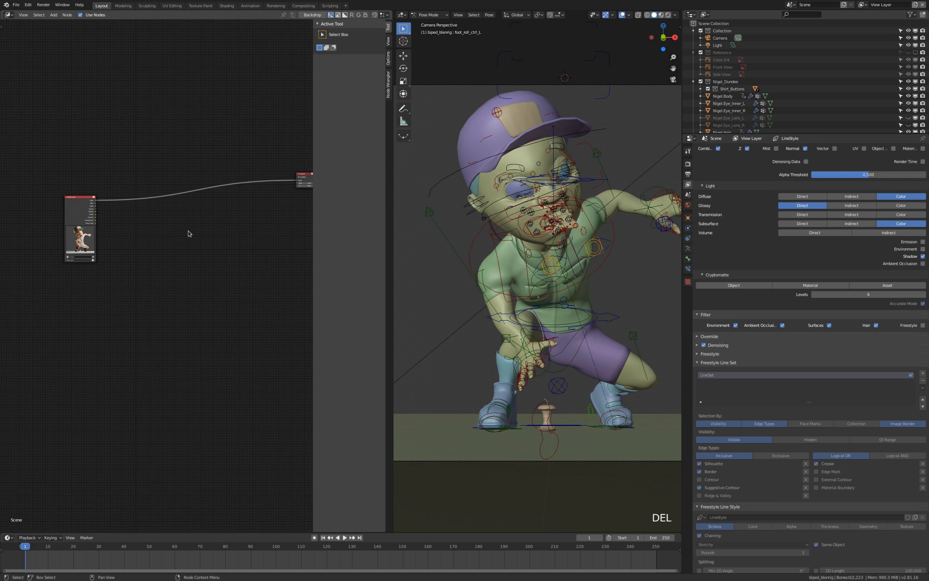
pyautogui.moveTo(300, 177); pyautogui.dragTo(192, 209)
pyautogui.press('n')
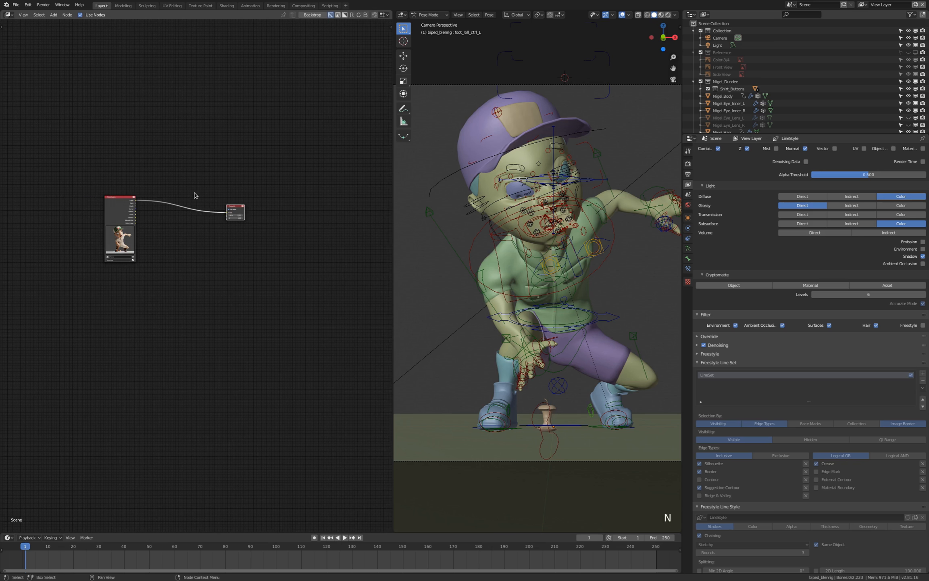
# - Turn off the Normal pass of the View Layer to remove that output from the Render Layers node
pyautogui.scroll(12, 199, 192)
pyautogui.scroll(6, 103, 218)
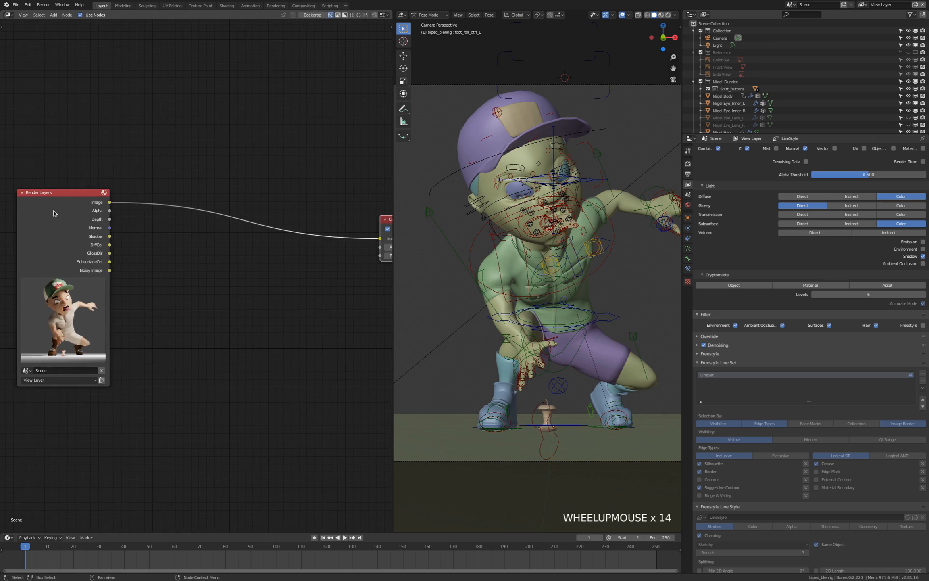
pyautogui.scroll(-3, 107, 210)
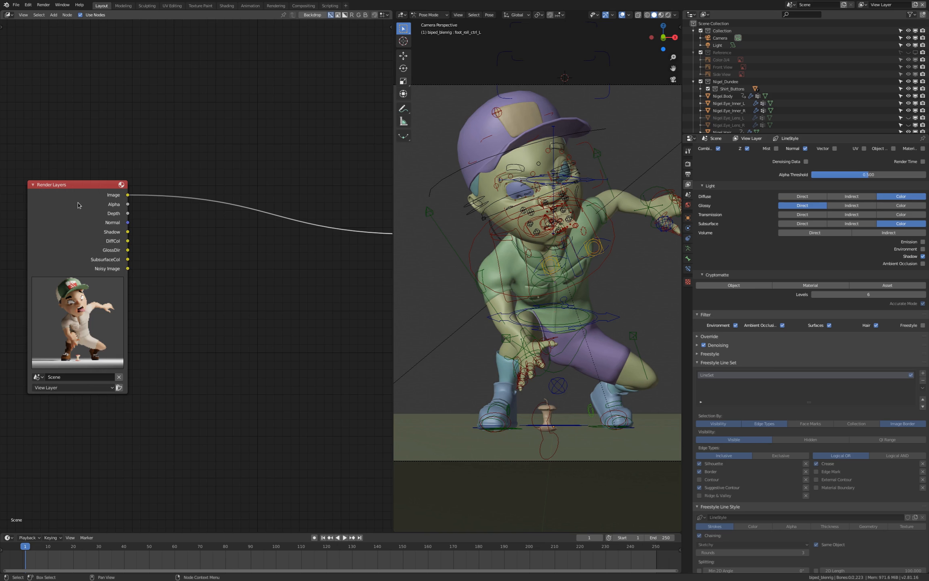
pyautogui.scroll(4, 78, 205)
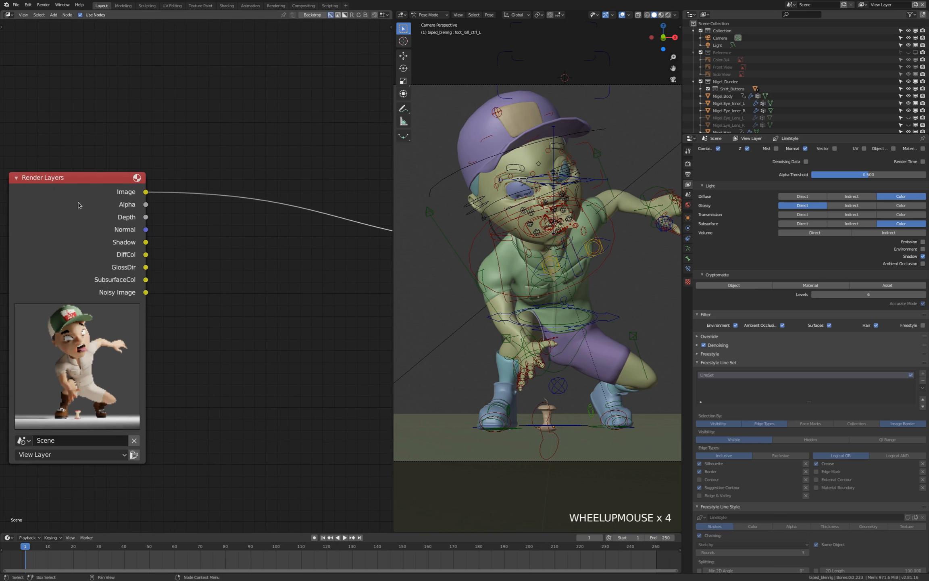
pyautogui.click(805, 149)
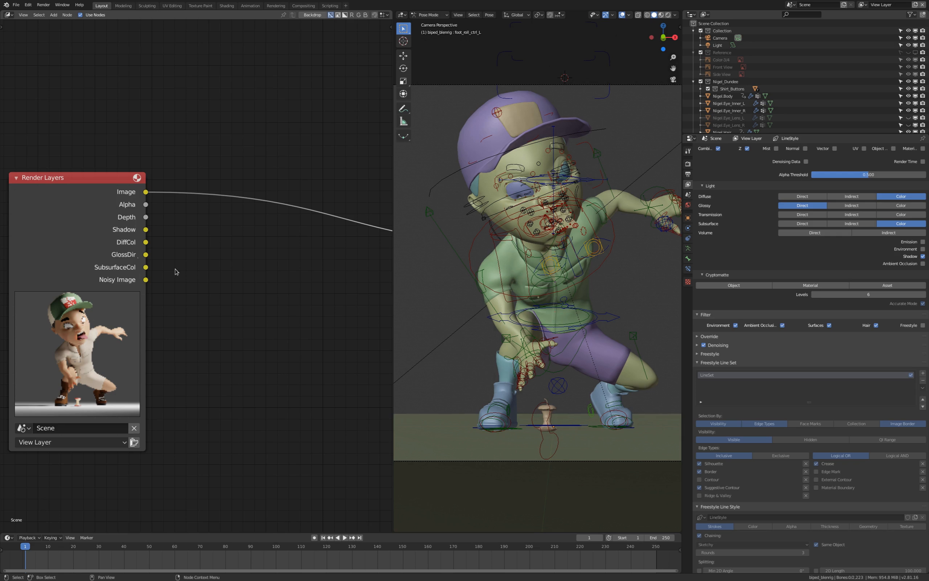
# - Widen the Compositor area and move the Render Layers and Composite nodes far apart to make room between them
pyautogui.scroll(-5, 99, 247)
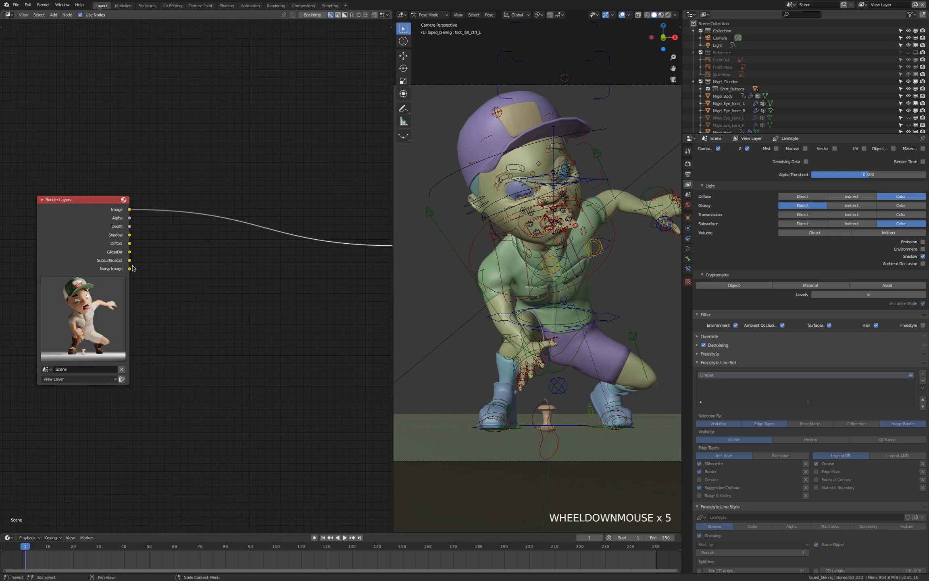
pyautogui.scroll(-4, 87, 249)
pyautogui.moveTo(330, 233); pyautogui.dragTo(347, 232)
pyautogui.moveTo(77, 213); pyautogui.dragTo(59, 213)
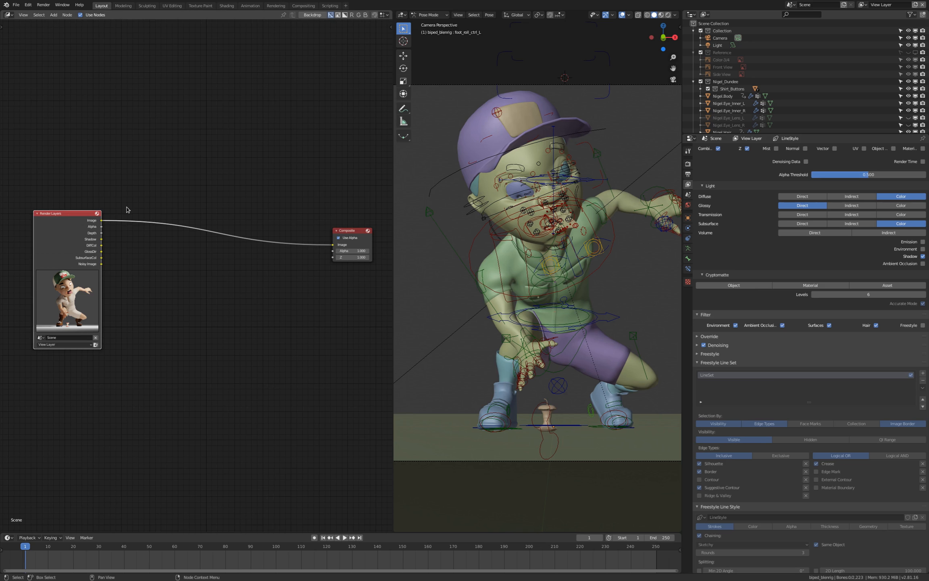
pyautogui.moveTo(71, 215); pyautogui.dragTo(48, 215)
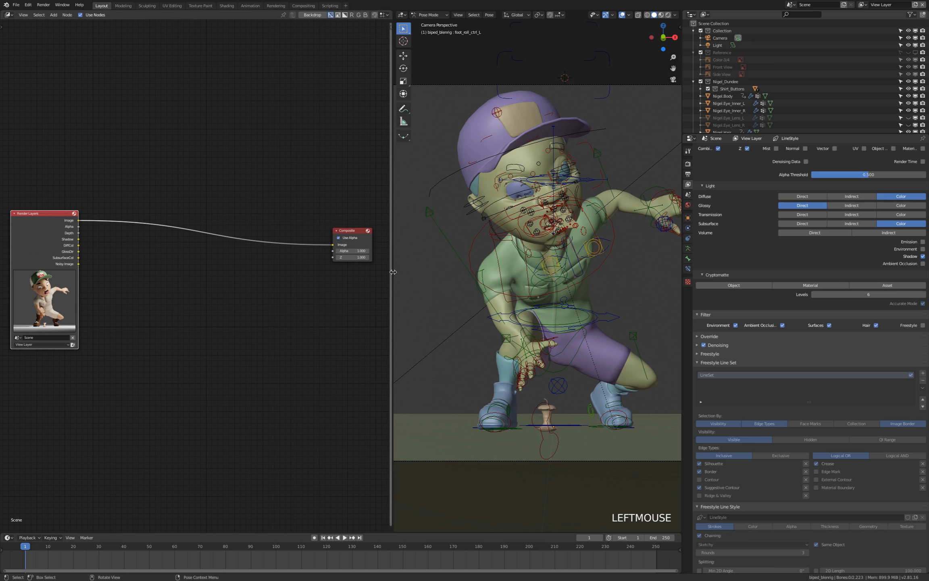
pyautogui.moveTo(394, 272); pyautogui.dragTo(511, 272)
pyautogui.moveTo(411, 233); pyautogui.dragTo(465, 187)
pyautogui.moveTo(99, 215); pyautogui.dragTo(43, 203)
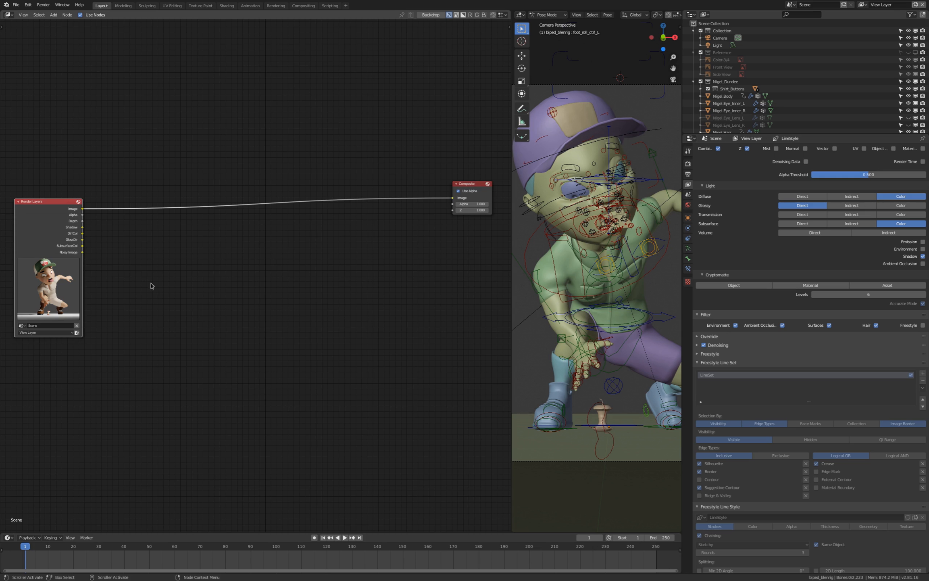
# - Add a Mix node with blending mode Add and place it below the link between Render Layers and Composite
pyautogui.hotkey('shift', 'a')
pyautogui.moveTo(176, 270)
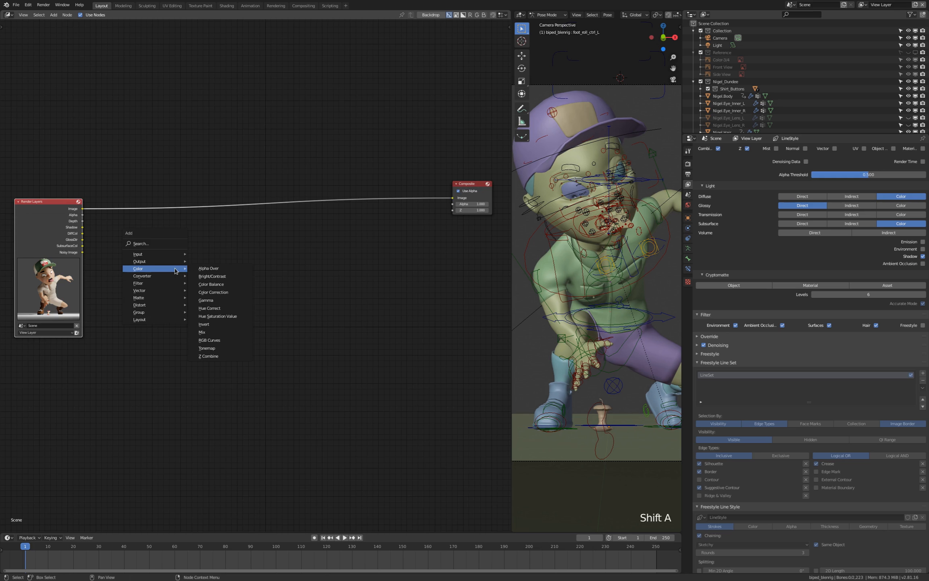
pyautogui.click(206, 332)
pyautogui.click(177, 270)
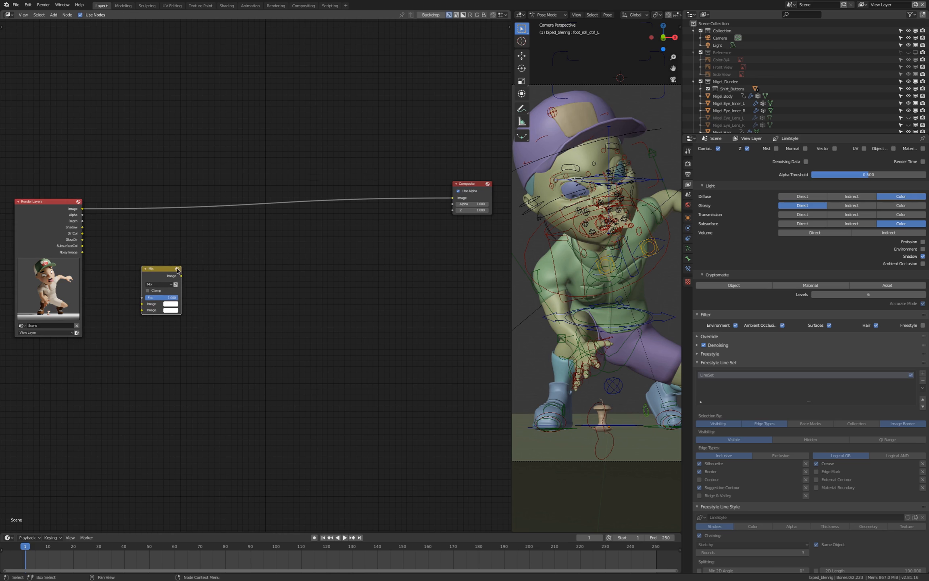
pyautogui.click(168, 285)
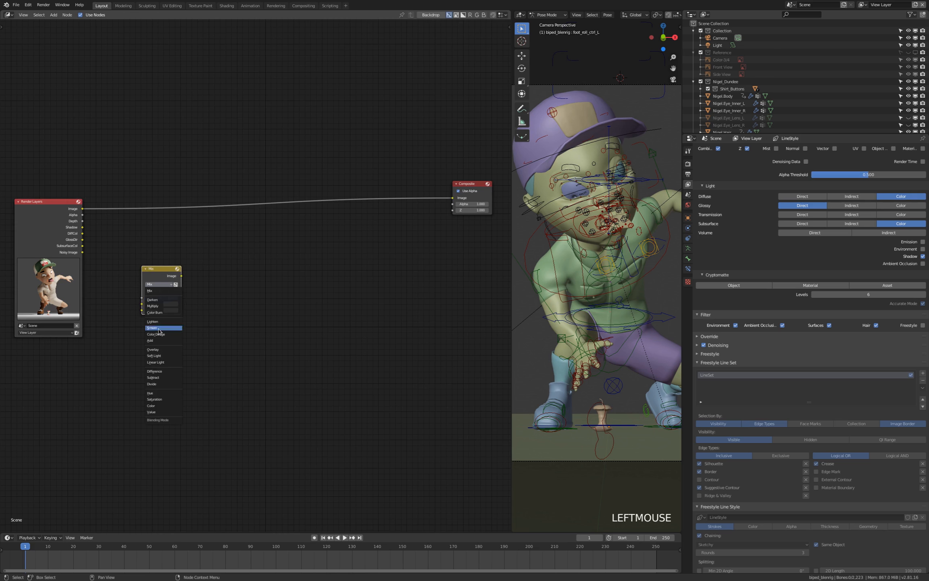
pyautogui.click(155, 340)
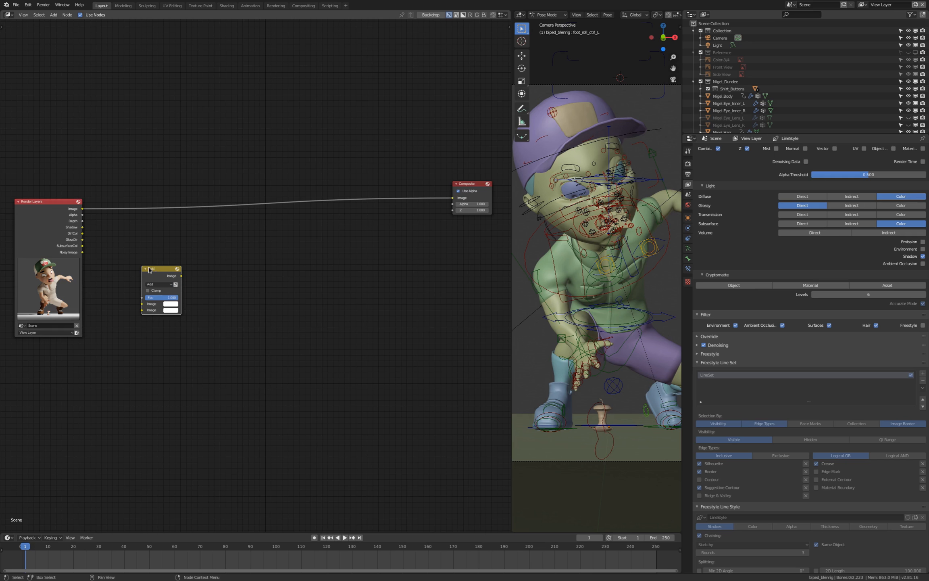
pyautogui.moveTo(153, 269); pyautogui.dragTo(151, 331)
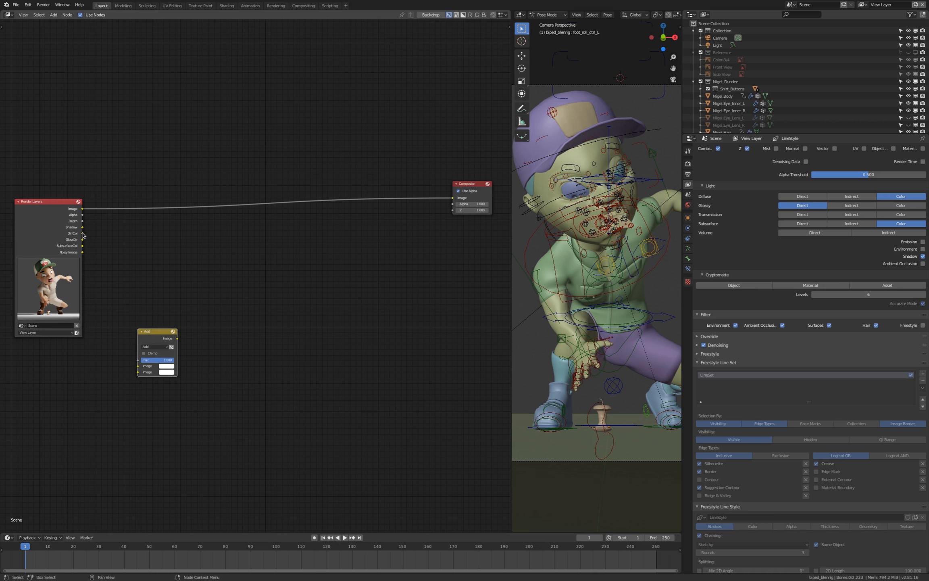
# - Connect the DiffCol pass to the Add node's second Image input and SubsurfaceCol to its first Image input
pyautogui.moveTo(83, 234); pyautogui.dragTo(135, 374)
pyautogui.moveTo(151, 334); pyautogui.dragTo(165, 315)
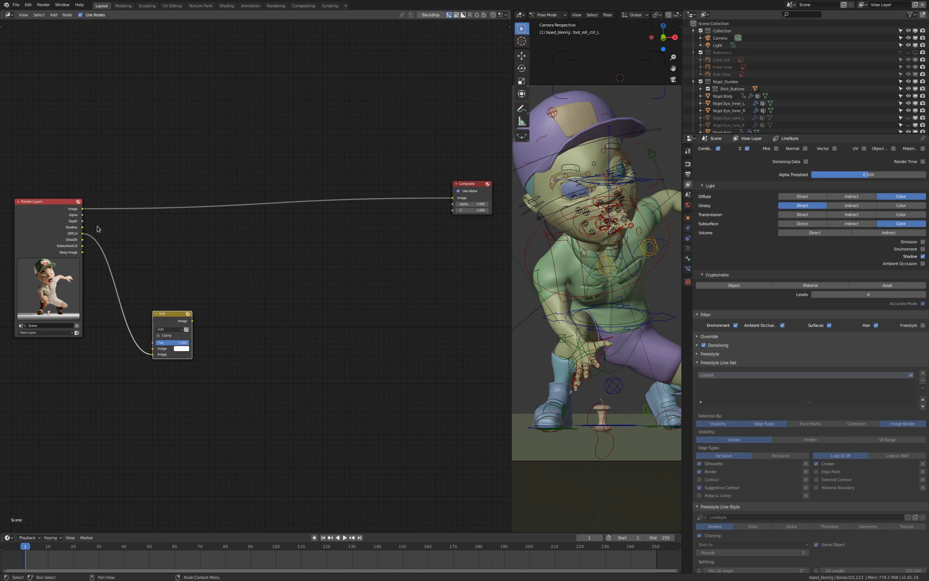
pyautogui.moveTo(82, 247); pyautogui.dragTo(153, 351)
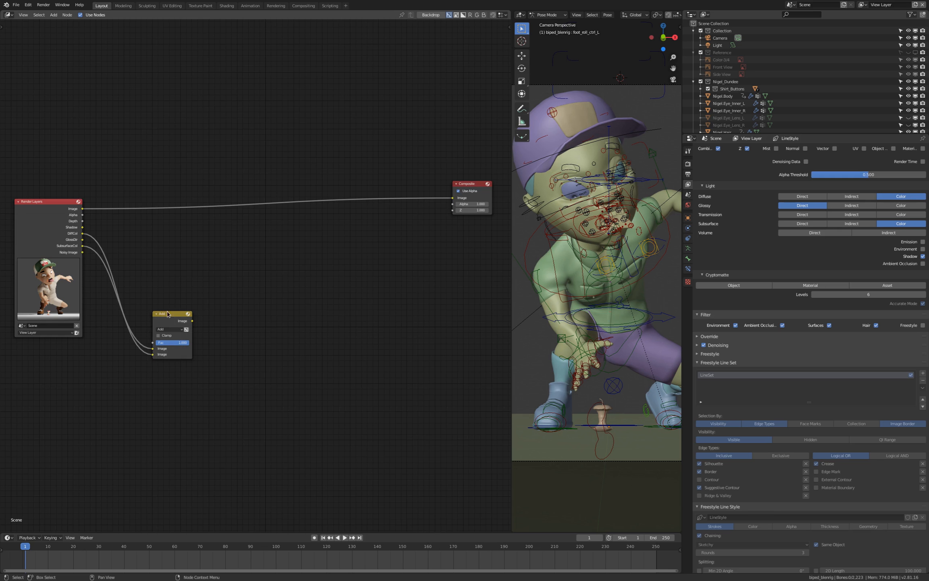
pyautogui.moveTo(168, 315); pyautogui.dragTo(155, 331)
# - Duplicate the Add node twice and stack the copies diagonally above the original
pyautogui.hotkey('shift', 'd')
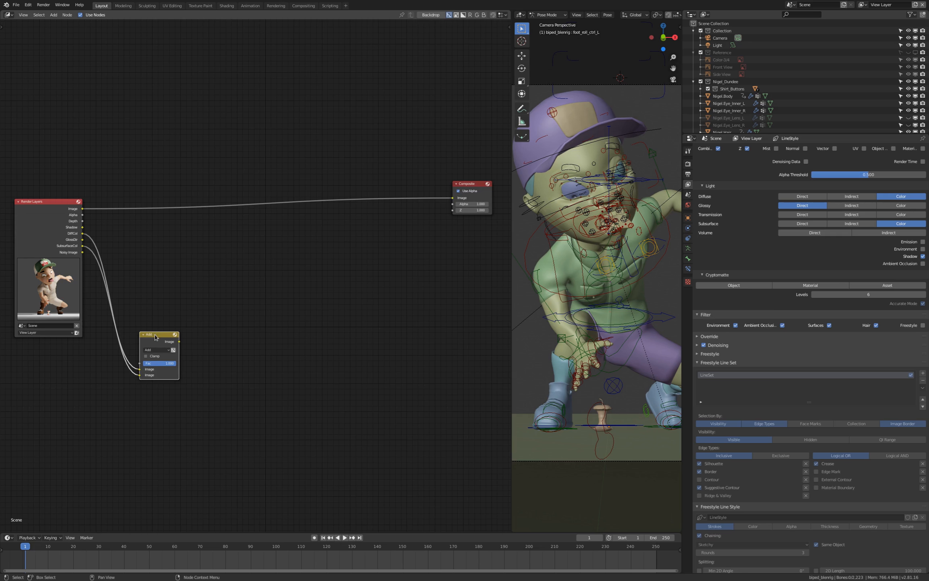
pyautogui.click(173, 275)
pyautogui.hotkey('shift', 'd')
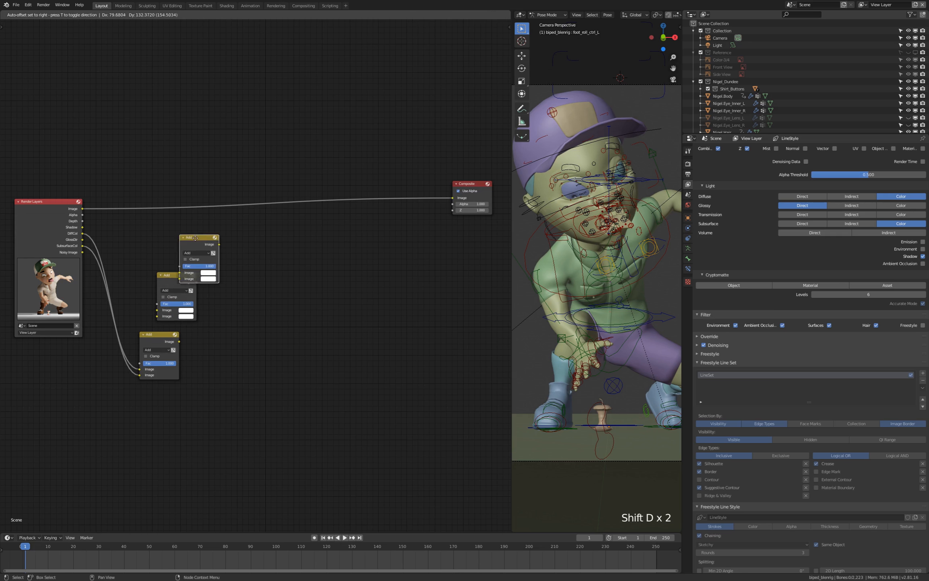
pyautogui.click(206, 216)
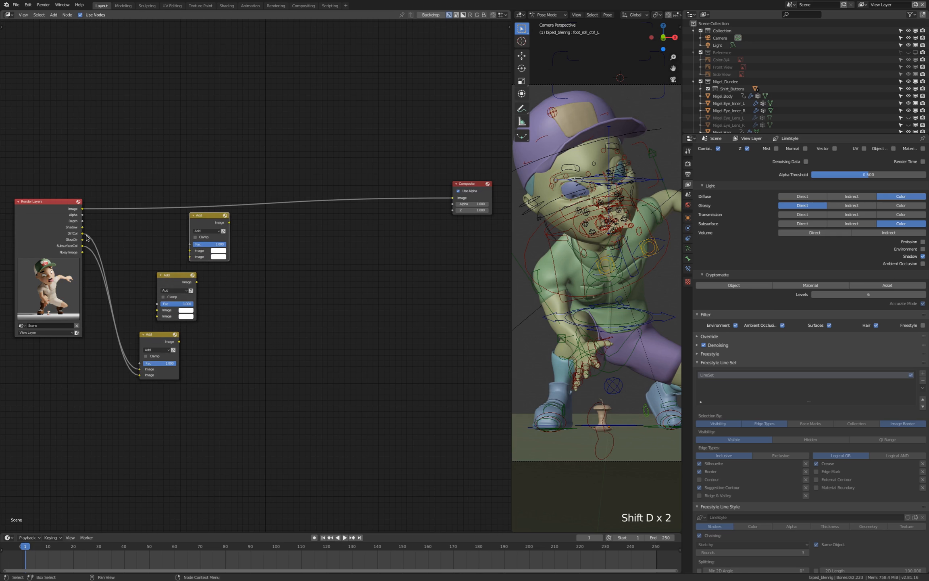
# - Connect DiffCol to the second and SubsurfaceCol to the first Image input of both copied Add nodes
pyautogui.moveTo(82, 234); pyautogui.dragTo(157, 316)
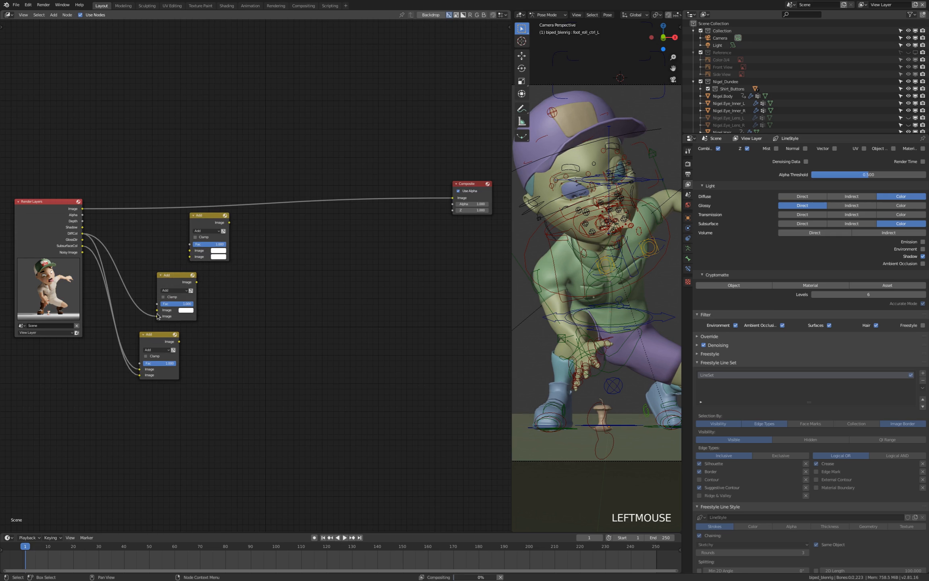
pyautogui.moveTo(82, 233); pyautogui.dragTo(190, 257)
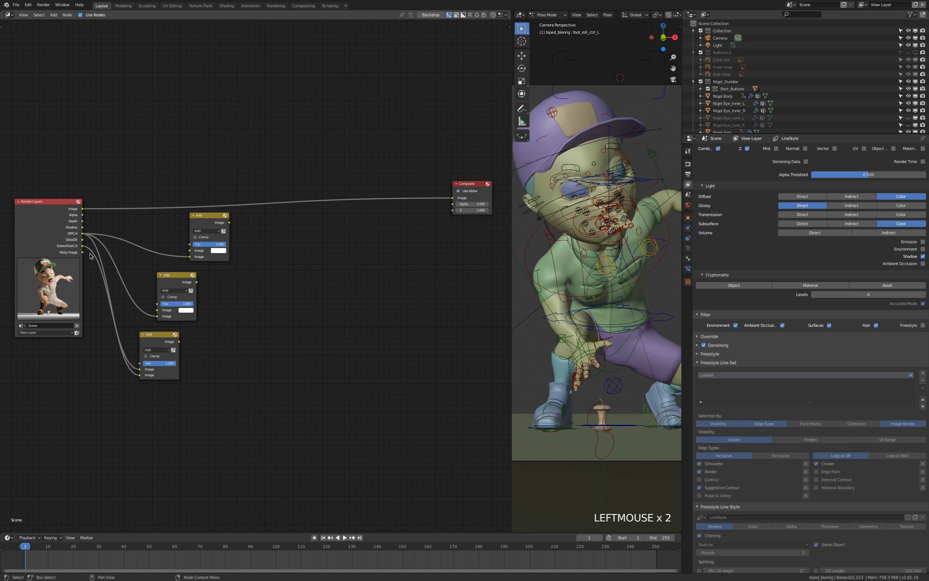
pyautogui.moveTo(83, 246); pyautogui.dragTo(157, 310)
pyautogui.moveTo(82, 245); pyautogui.dragTo(190, 251)
pyautogui.moveTo(208, 217); pyautogui.dragTo(203, 221)
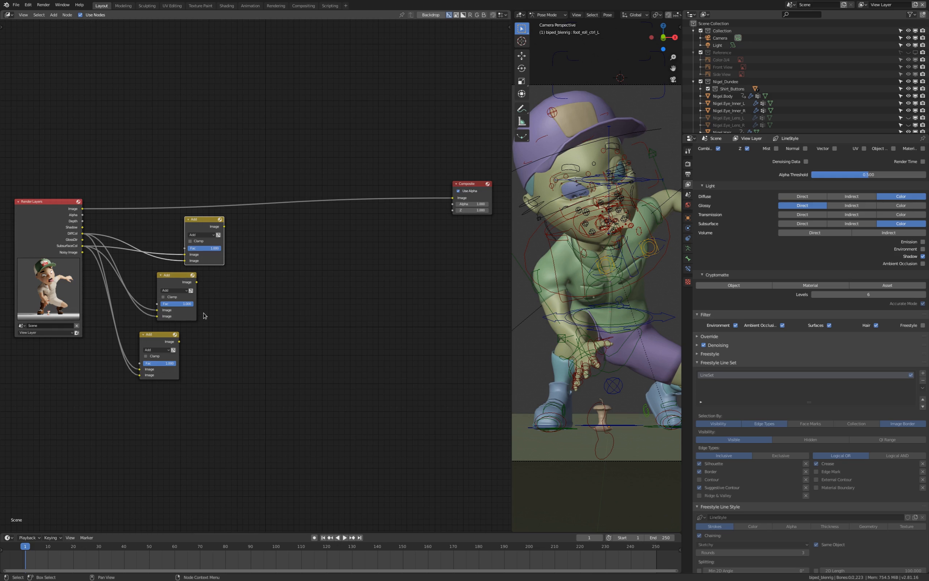
# - Add a Bright/Contrast node beside the lowest Add node and place a duplicate beside each of the other two
pyautogui.hotkey('shift', 'a')
pyautogui.moveTo(218, 351)
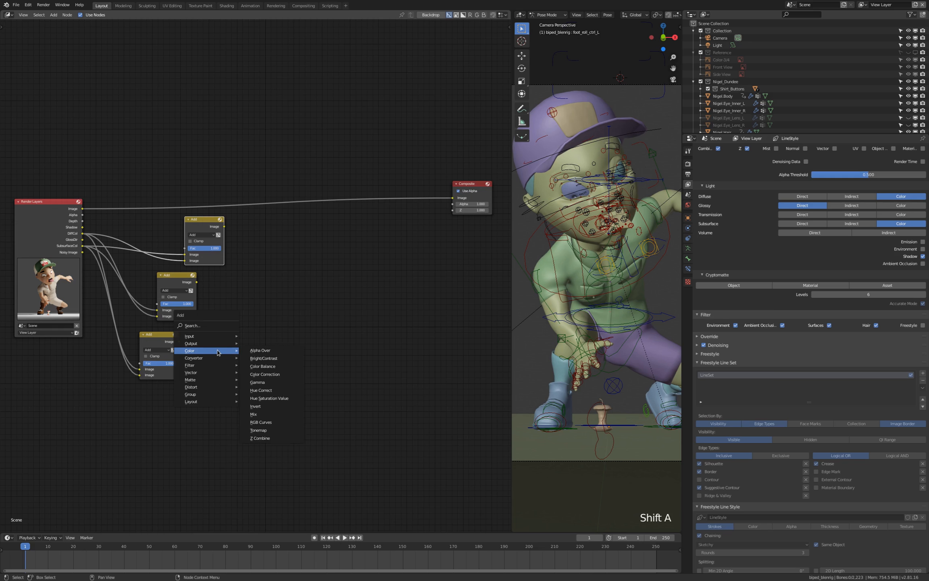
pyautogui.click(263, 359)
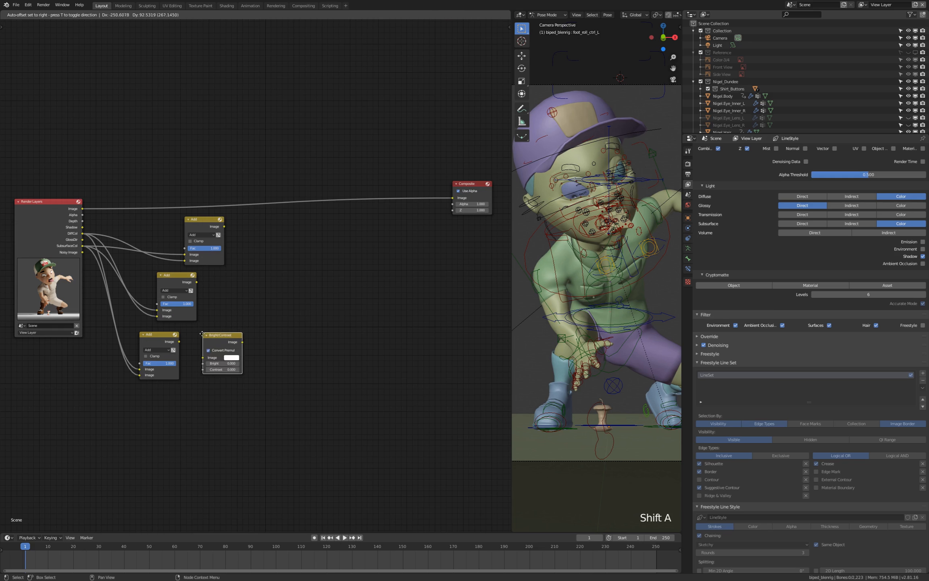
pyautogui.click(192, 338)
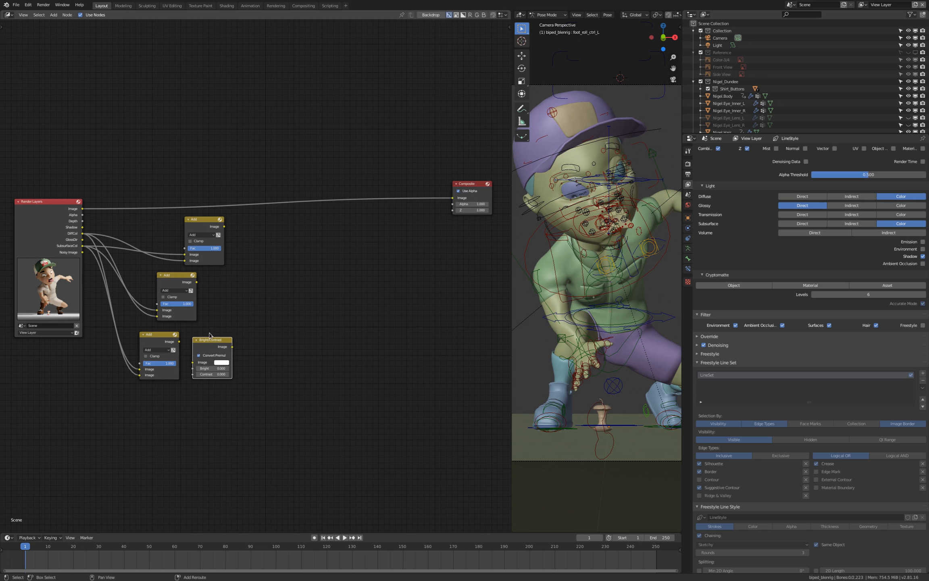
pyautogui.hotkey('shift', 'd')
pyautogui.click(229, 275)
pyautogui.hotkey('shift', 'd')
pyautogui.click(254, 219)
# - Connect each of the three Add nodes to the Image input of its neighbouring Bright/Contrast node
pyautogui.moveTo(224, 226); pyautogui.dragTo(240, 245)
pyautogui.moveTo(196, 282); pyautogui.dragTo(212, 302)
pyautogui.moveTo(179, 342); pyautogui.dragTo(215, 346)
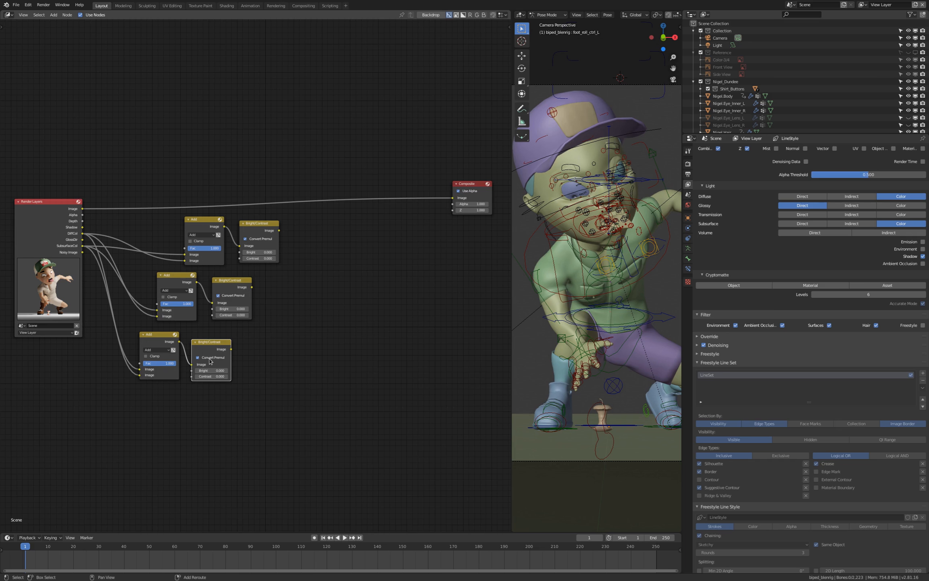
pyautogui.hotkey('shift', 'd')
pyautogui.click(269, 350)
pyautogui.press('Delete')
# - Add a Hue Saturation Value node beside the lowest Bright/Contrast node and place a duplicate in each of the other two rows
pyautogui.hotkey('shift', 'a')
pyautogui.moveTo(247, 341)
pyautogui.click(290, 388)
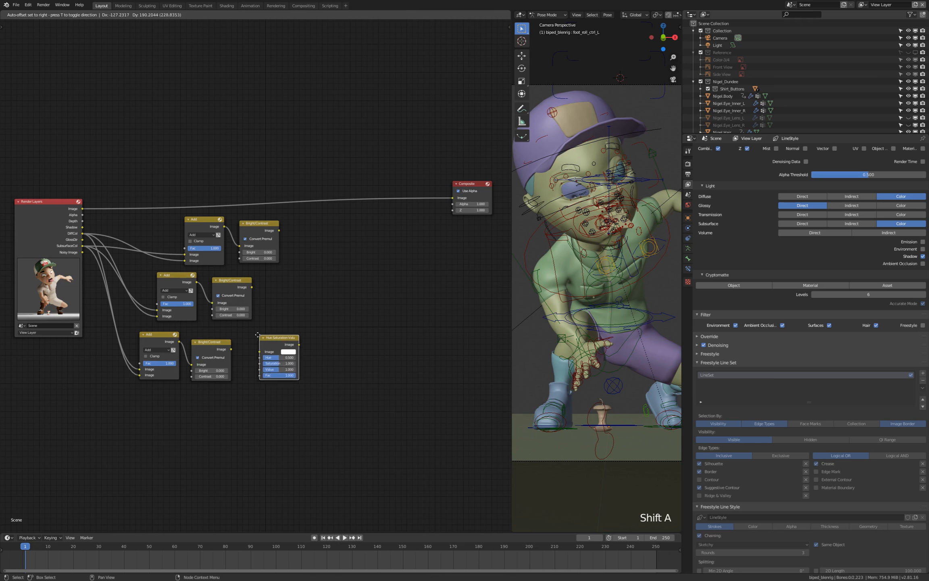
pyautogui.click(248, 339)
pyautogui.hotkey('shift', 'd')
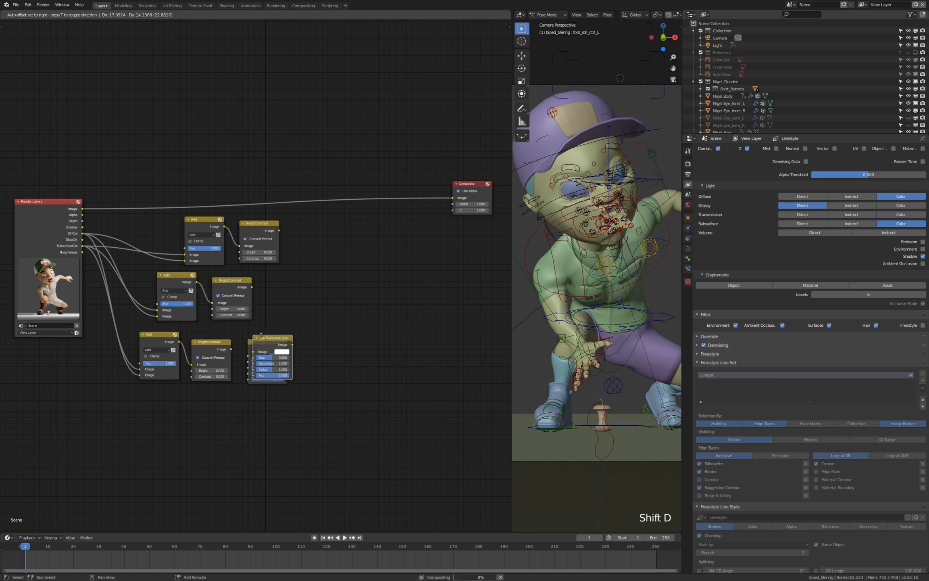
pyautogui.click(277, 279)
pyautogui.hotkey('shift', 'd')
pyautogui.click(300, 216)
# - Connect each Bright/Contrast node to the Image input of the Hue Saturation Value node in its row
pyautogui.moveTo(257, 223); pyautogui.dragTo(292, 231)
pyautogui.moveTo(252, 287); pyautogui.dragTo(270, 294)
pyautogui.moveTo(232, 350); pyautogui.dragTo(265, 344)
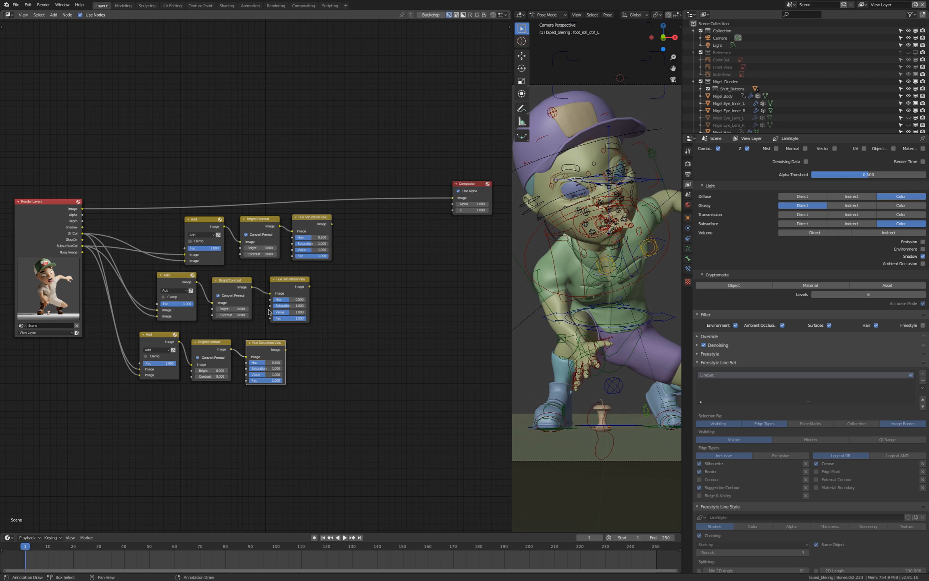
pyautogui.moveTo(262, 345); pyautogui.dragTo(265, 343)
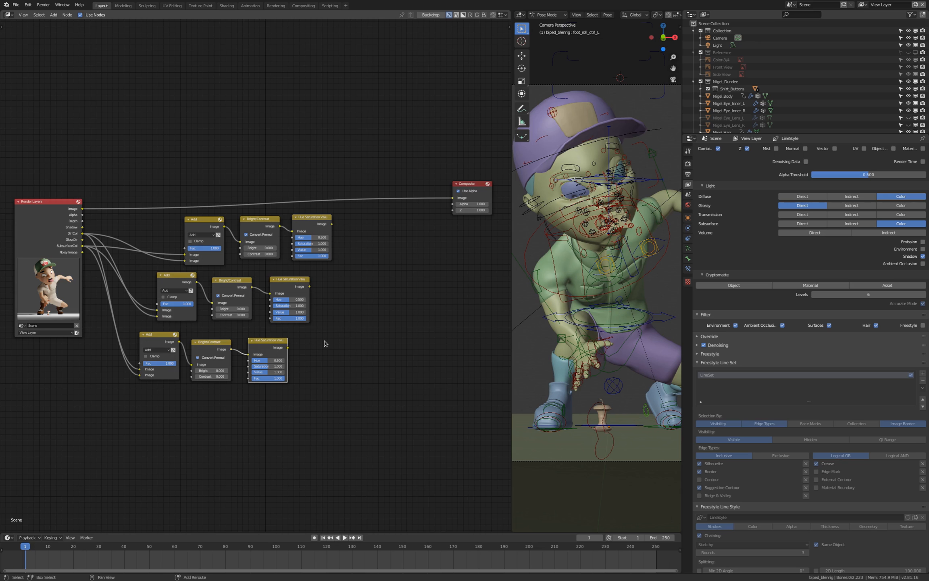
# - Duplicate the lowest Add node, place the copy beyond the Hue Saturation Value nodes and set its blending mode to Mix
pyautogui.click(155, 335)
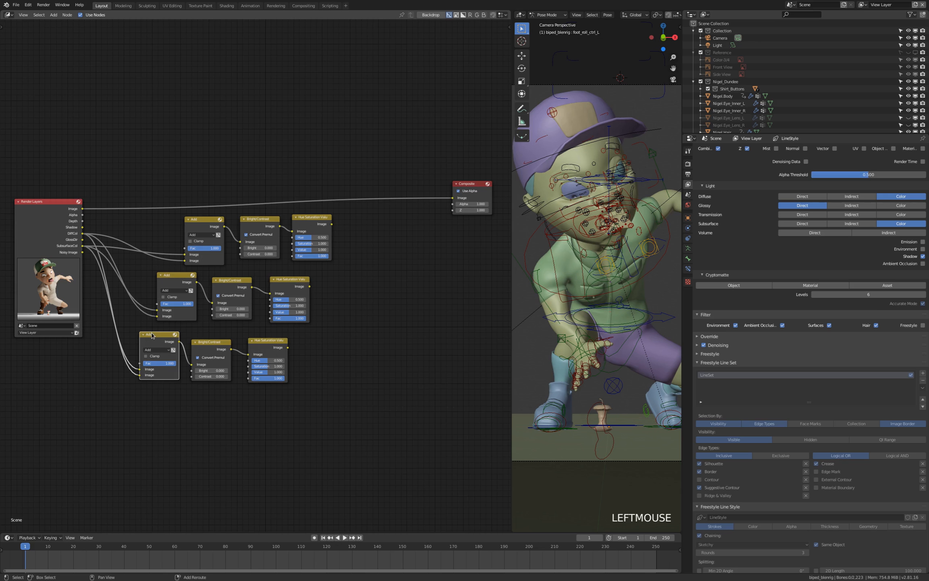
pyautogui.hotkey('shift', 'd')
pyautogui.click(334, 325)
pyautogui.click(338, 341)
pyautogui.click(349, 326)
# - Connect the lowest Hue Saturation Value node to the new Mix node's first Image input and the middle one to its second
pyautogui.moveTo(335, 326); pyautogui.dragTo(357, 317)
pyautogui.moveTo(310, 286); pyautogui.dragTo(344, 350)
pyautogui.moveTo(288, 348); pyautogui.dragTo(343, 351)
pyautogui.moveTo(352, 315); pyautogui.dragTo(353, 311)
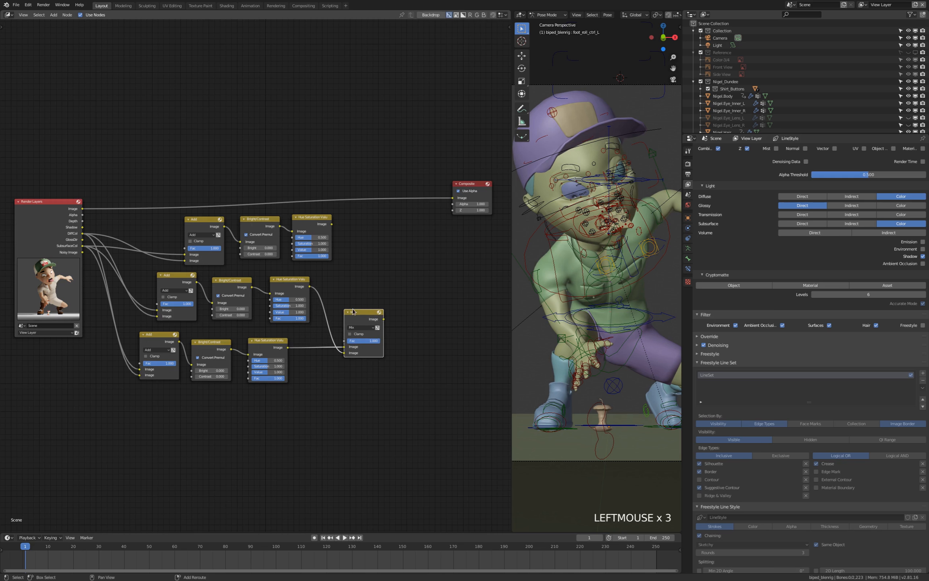
# - Duplicate the Mix node, place the copy beyond the top row's Hue Saturation Value node and reposition both Mix nodes
pyautogui.hotkey('shift', 'd')
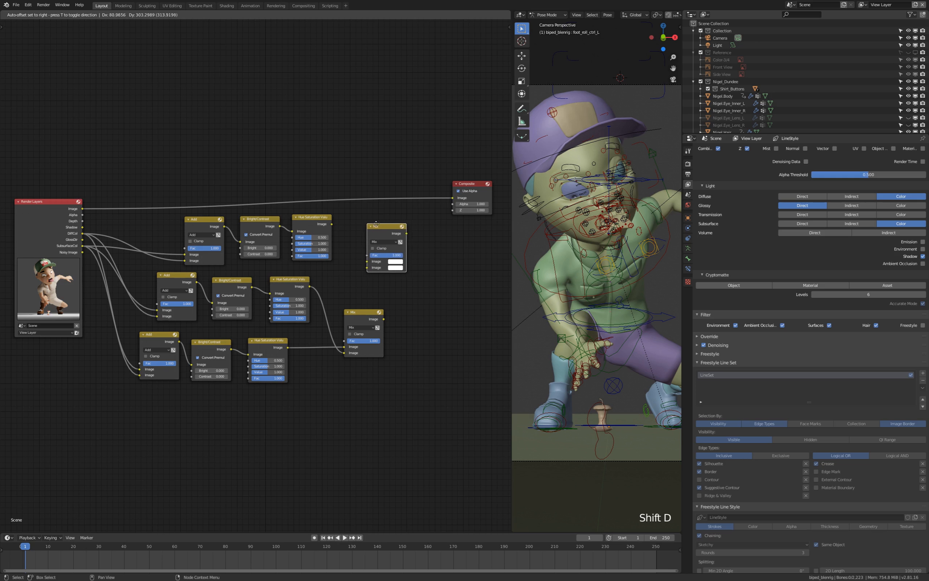
pyautogui.click(366, 219)
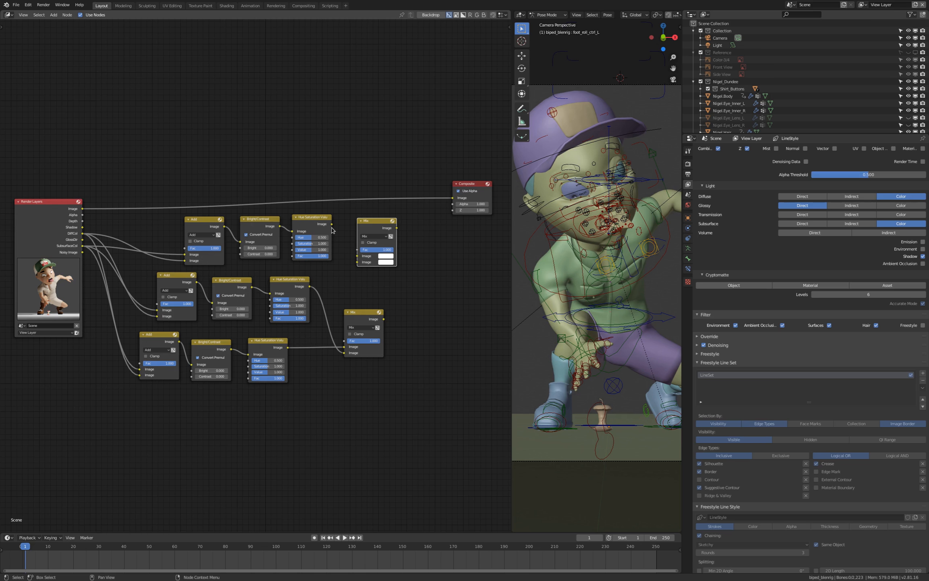
pyautogui.moveTo(381, 254); pyautogui.dragTo(415, 260)
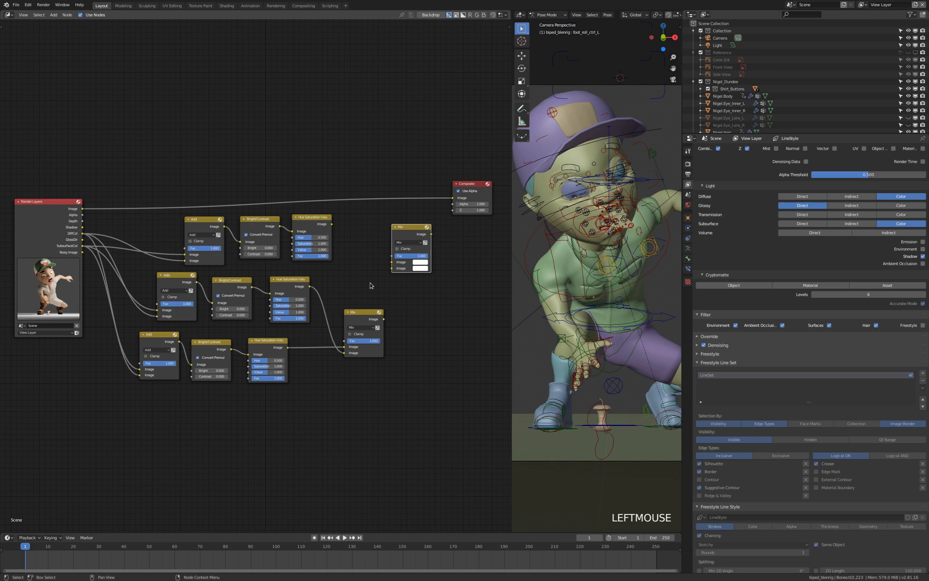
pyautogui.moveTo(364, 312); pyautogui.dragTo(347, 302)
pyautogui.moveTo(408, 227); pyautogui.dragTo(398, 229)
# - Connect the first Mix node to the new Mix node's first Image input and the top Hue Saturation Value node to its second
pyautogui.moveTo(366, 309); pyautogui.dragTo(404, 232)
pyautogui.moveTo(333, 224); pyautogui.dragTo(391, 268)
pyautogui.moveTo(310, 222); pyautogui.dragTo(308, 221)
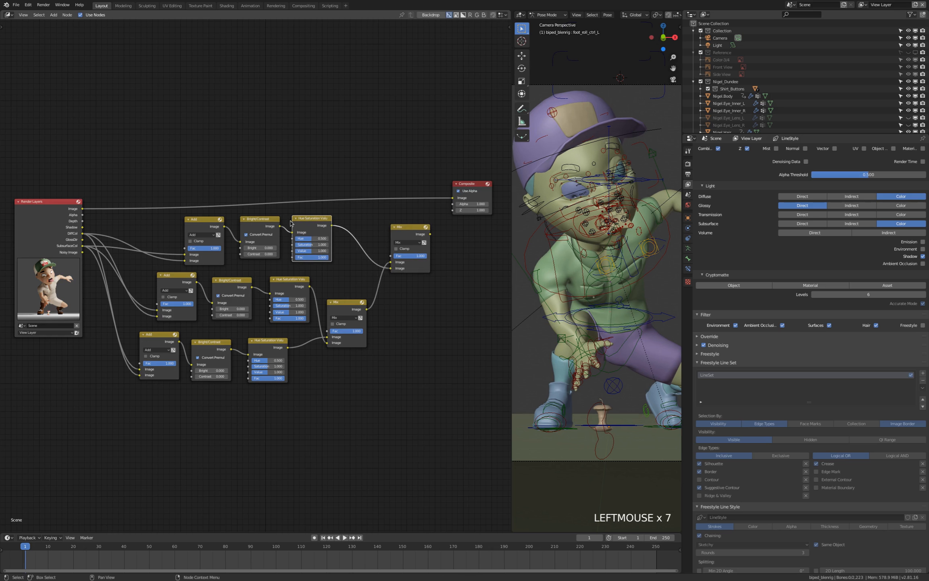
# - Join the top row's Add, Bright/Contrast and Hue Saturation Value nodes in a frame and label it Highlights
pyautogui.moveTo(338, 210); pyautogui.dragTo(220, 224)
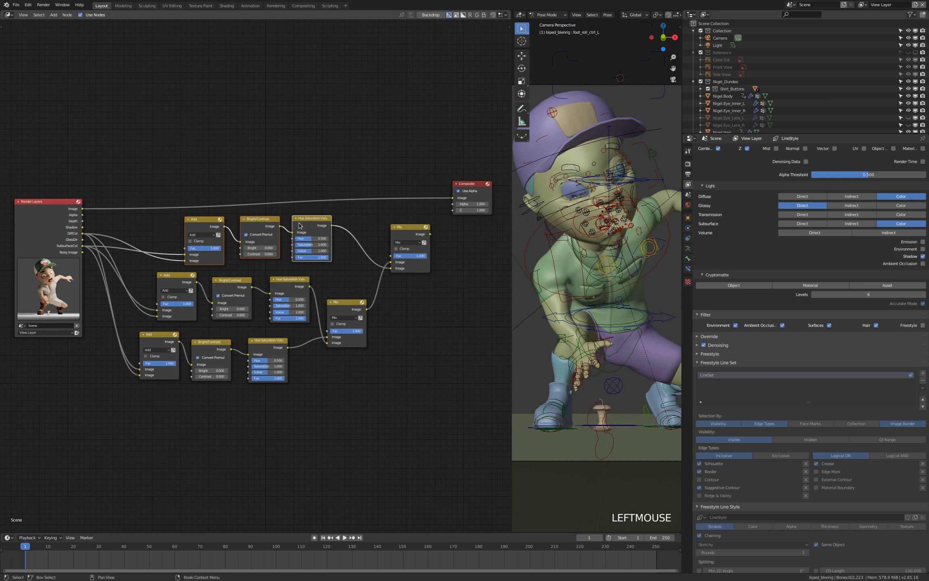
pyautogui.hotkey('ctrl', 'j')
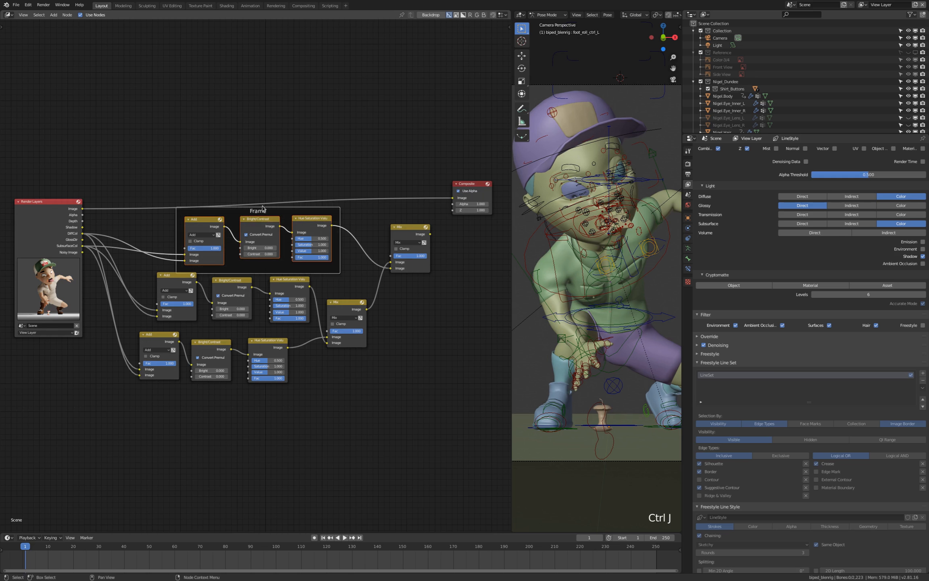
pyautogui.moveTo(271, 213); pyautogui.dragTo(271, 210)
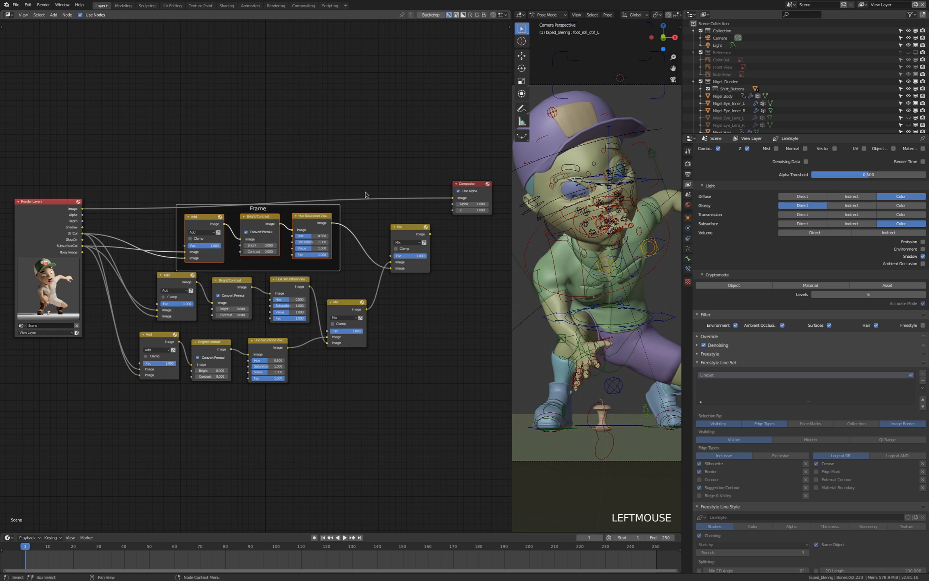
pyautogui.press('n')
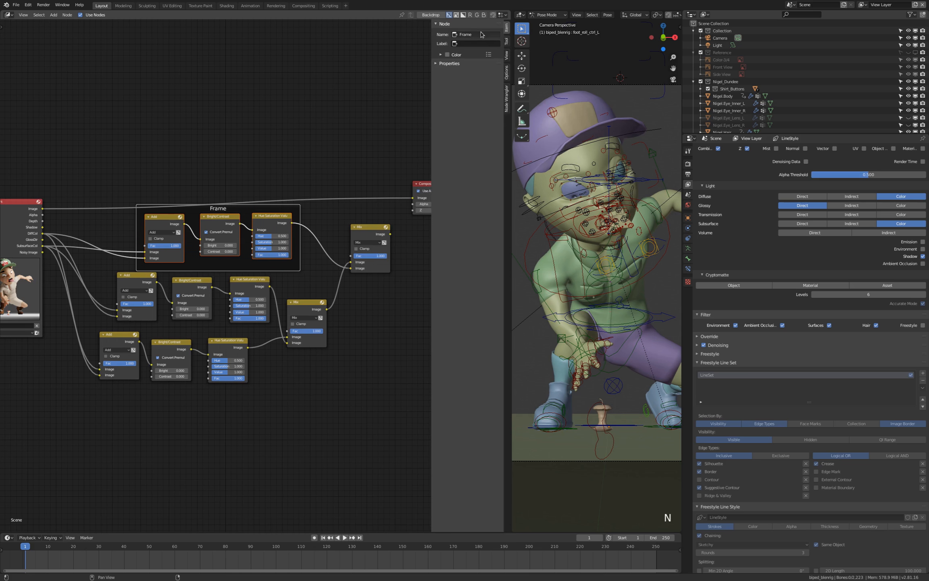
pyautogui.click(477, 44)
pyautogui.write('Highlights')
pyautogui.press('Return')
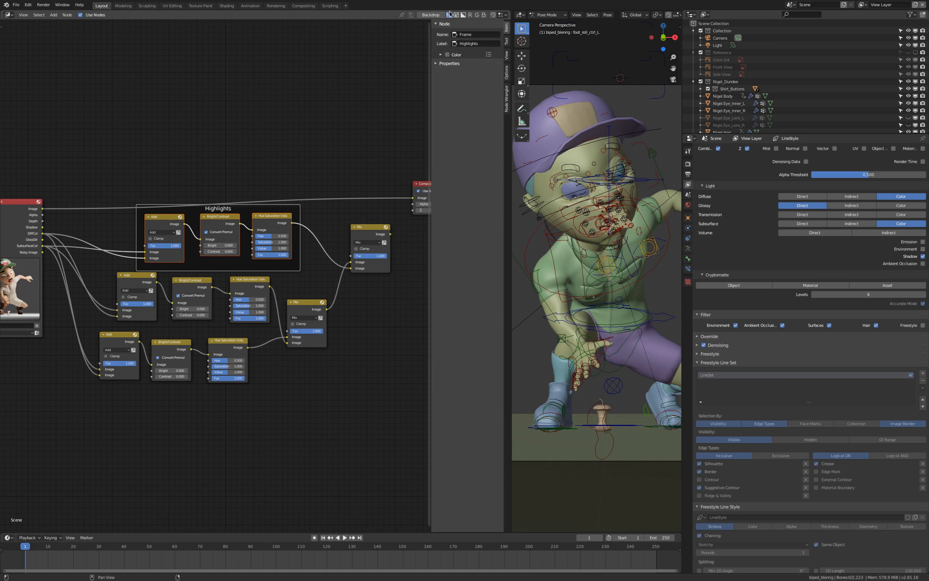
# - Join the middle row's three nodes in a frame labelled Mid-Tones and shift the Highlights frame upward to clear it
pyautogui.click(249, 283)
pyautogui.keyDown('shift'); pyautogui.click(206, 285); pyautogui.keyUp('shift')
pyautogui.keyDown('shift'); pyautogui.click(139, 281); pyautogui.keyUp('shift')
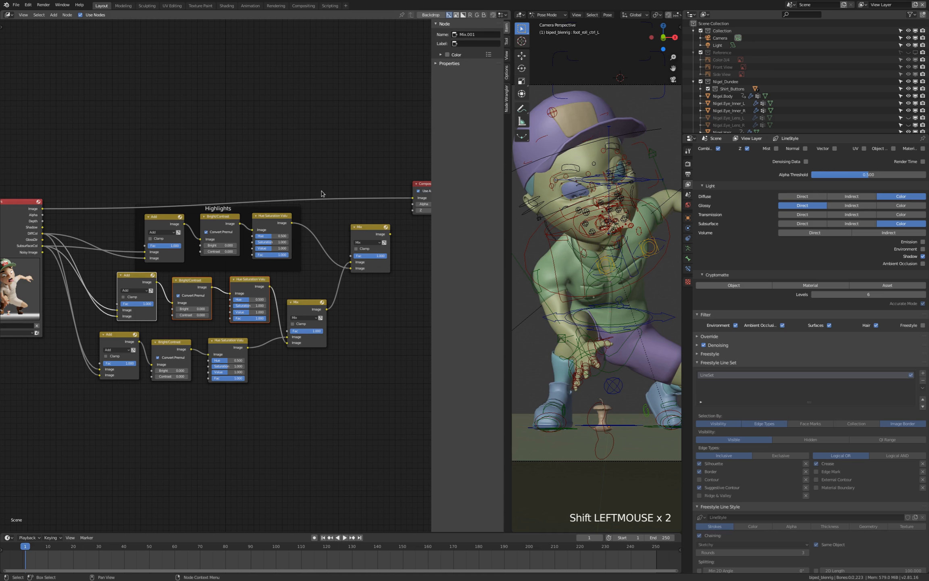
pyautogui.hotkey('ctrl', 'j')
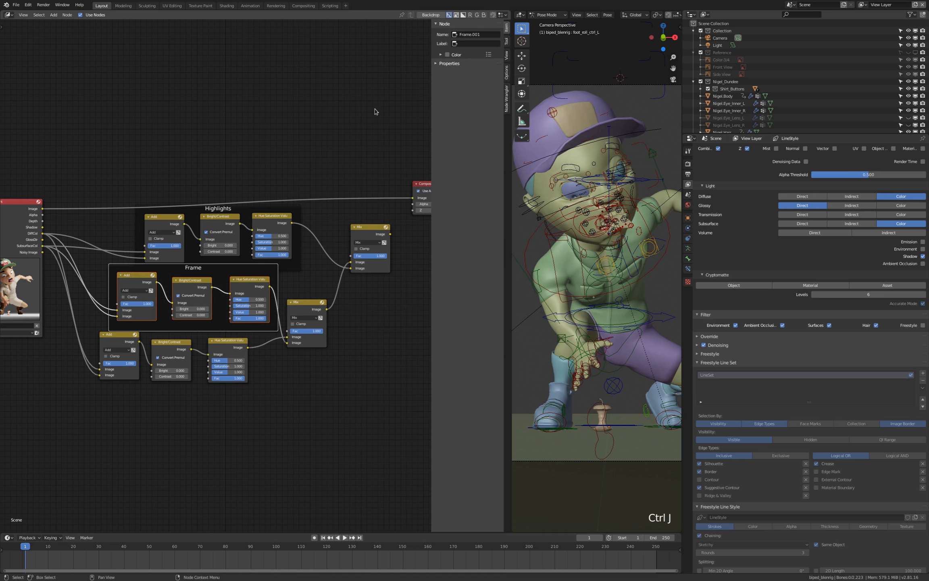
pyautogui.click(470, 42)
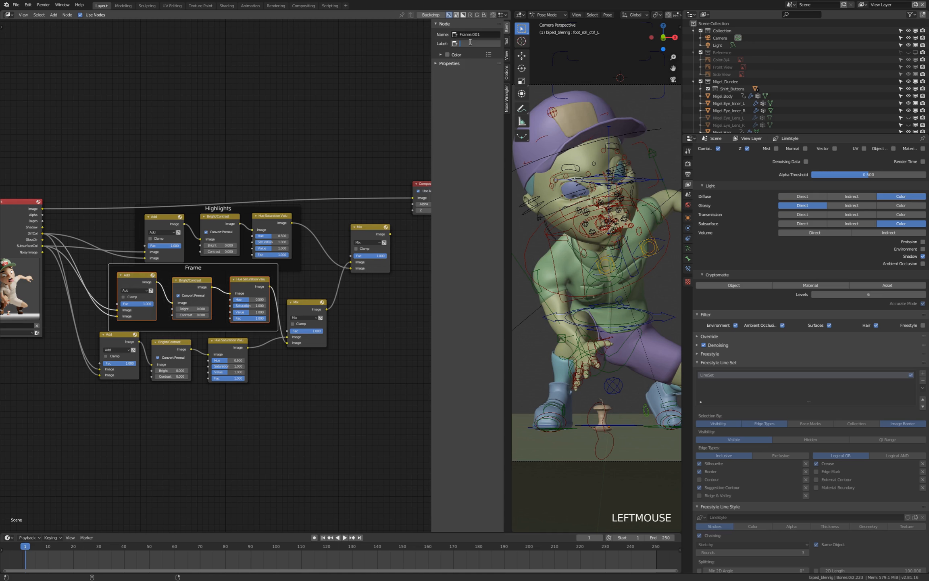
pyautogui.write('Mid-Tones')
pyautogui.press('Return')
pyautogui.moveTo(245, 210); pyautogui.dragTo(245, 197)
# - Join the lowest row's three nodes in a frame and label it Shadows
pyautogui.moveTo(265, 376); pyautogui.dragTo(123, 407)
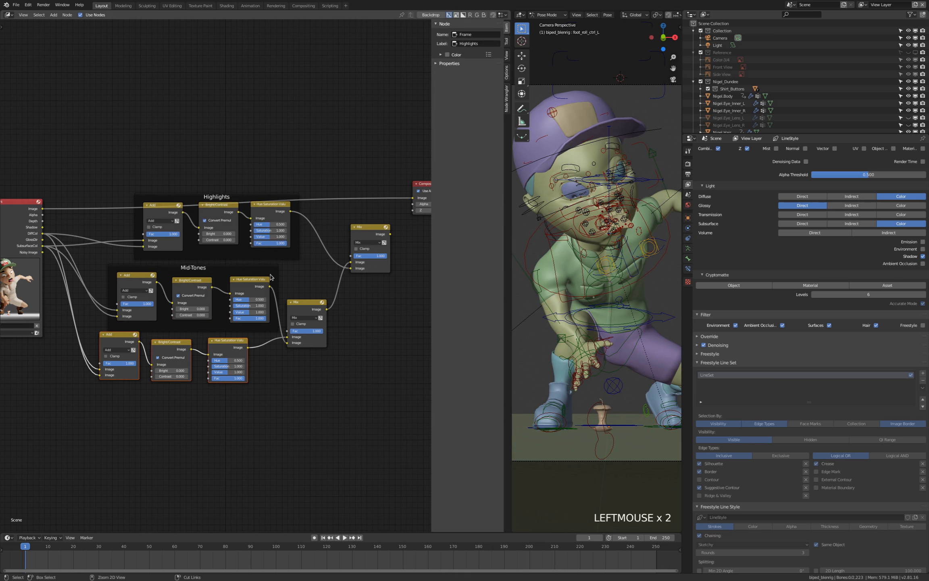
pyautogui.hotkey('ctrl', 'j')
pyautogui.click(484, 43)
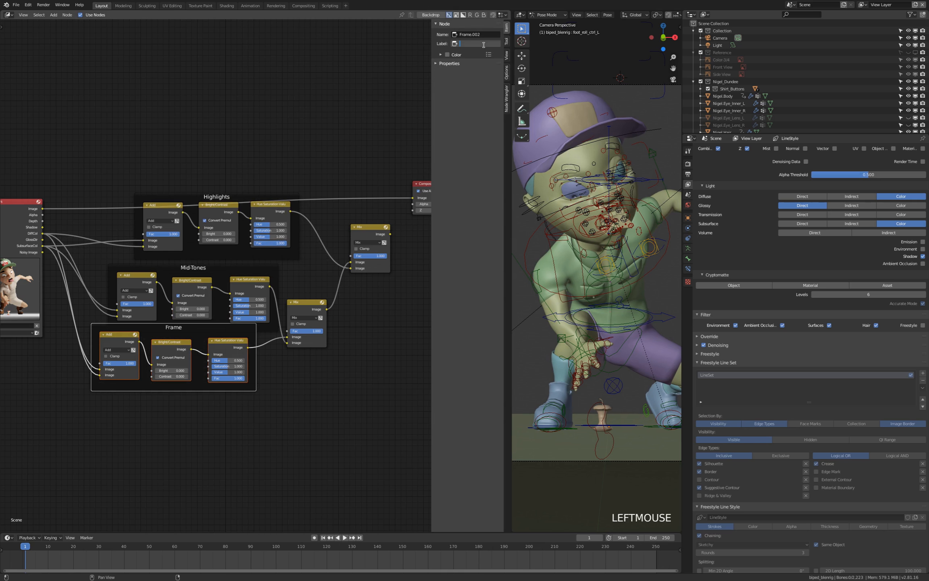
pyautogui.write('Shadows')
pyautogui.press('Return')
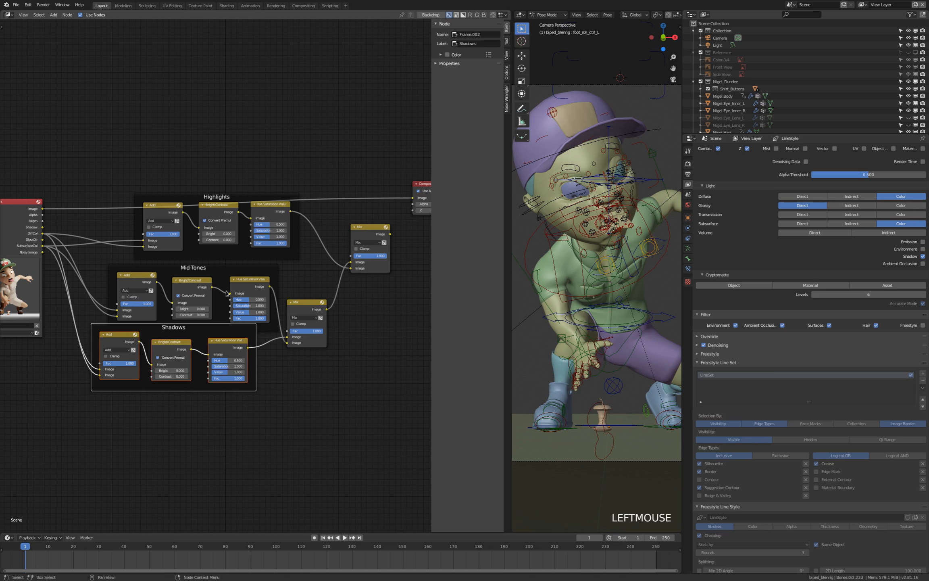
# - Space out the three frames so they no longer overlap, and adjust the positions of the lower Mix node and Composite node
pyautogui.press('g')
pyautogui.click(230, 356)
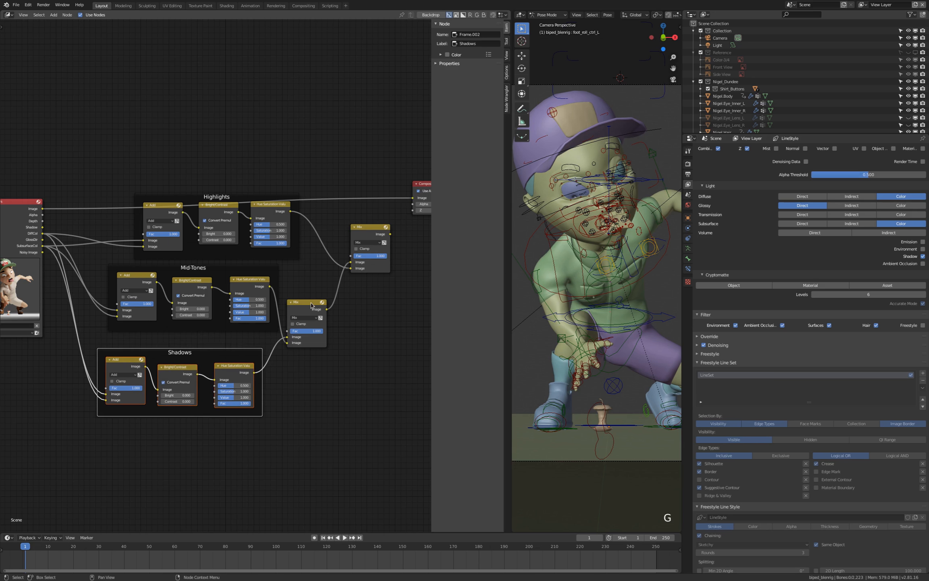
pyautogui.moveTo(300, 303); pyautogui.dragTo(310, 301)
pyautogui.moveTo(240, 273); pyautogui.dragTo(239, 276)
pyautogui.moveTo(295, 207); pyautogui.dragTo(292, 211)
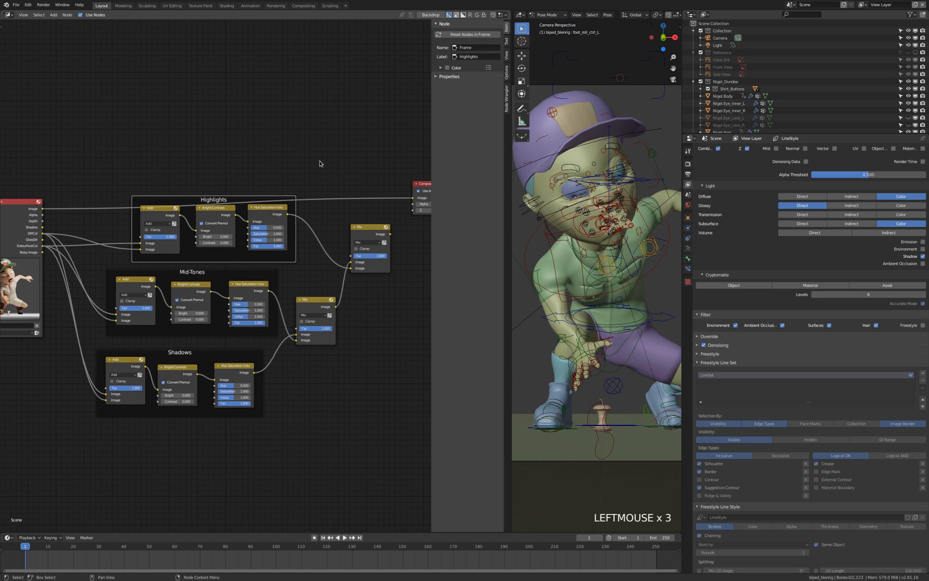
pyautogui.moveTo(422, 184)
pyautogui.mouseDown()
pyautogui.moveTo(400, 133)
pyautogui.moveTo(405, 182)
pyautogui.mouseUp()
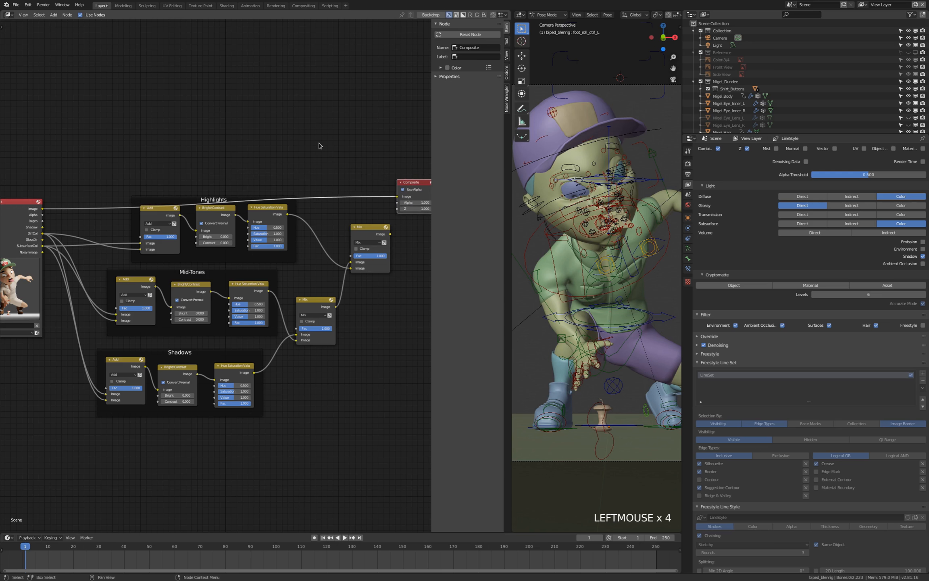
# - Insert a reroute point on the Render Layers to Composite link and move it high above the Highlights frame
pyautogui.keyDown('shift'); pyautogui.moveTo(329, 171); pyautogui.dragTo(325, 223, button='right'); pyautogui.keyUp('shift')
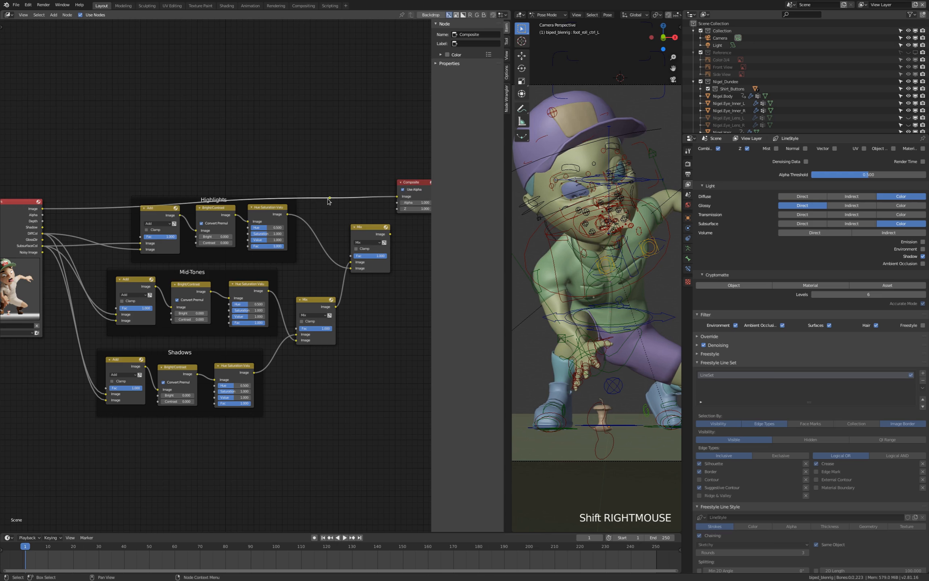
pyautogui.press('g')
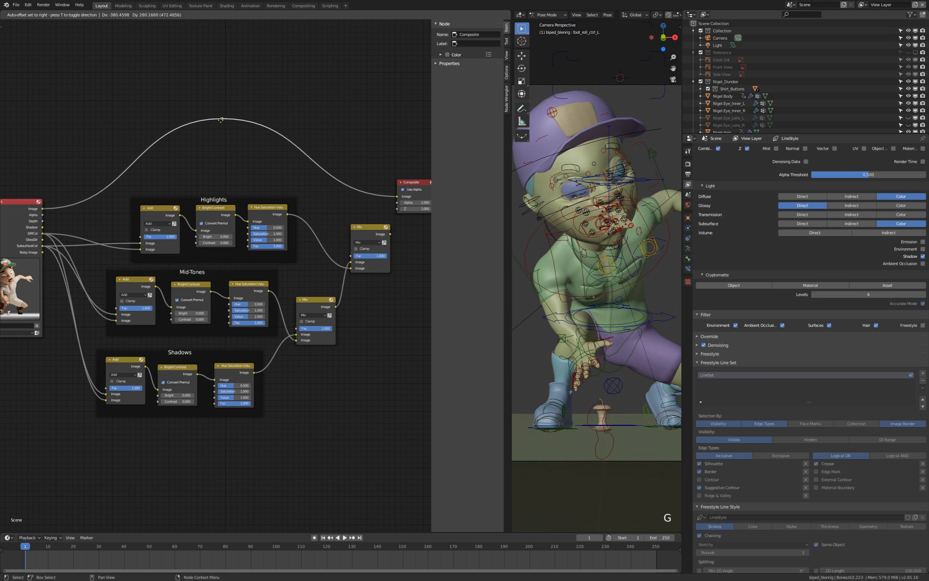
pyautogui.click(218, 118)
# - Enable a custom color on the Highlights frame and expand its color settings
pyautogui.moveTo(230, 201); pyautogui.dragTo(246, 200)
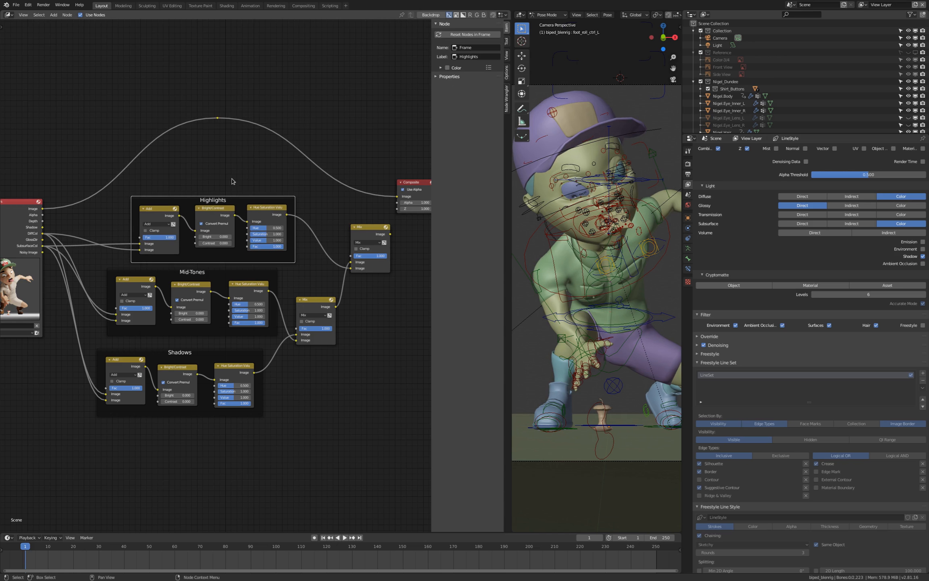
pyautogui.click(447, 68)
pyautogui.click(440, 67)
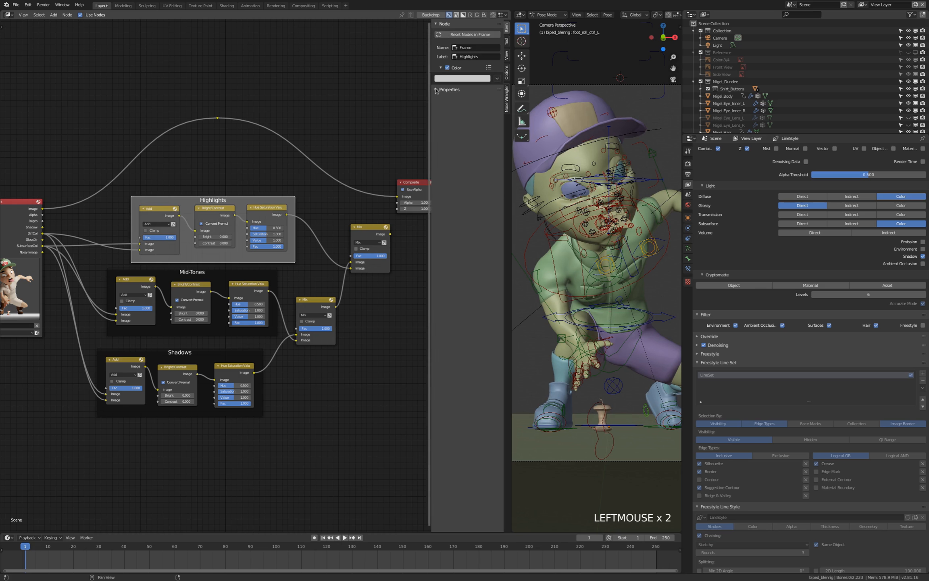
# - Enable a custom color on the Mid-Tones frame and darken it to a darker grey than the Highlights frame
pyautogui.click(220, 273)
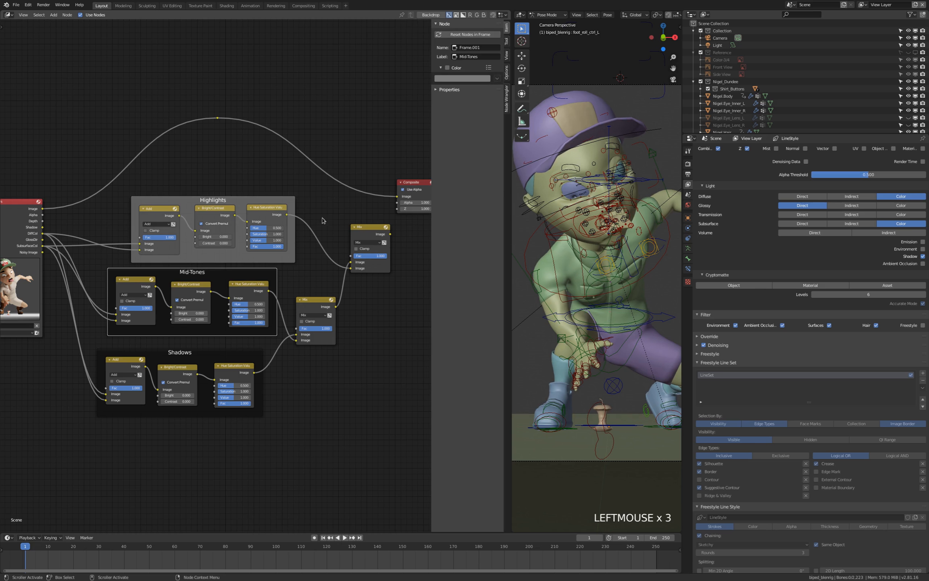
pyautogui.click(447, 68)
pyautogui.click(478, 79)
pyautogui.moveTo(499, 101); pyautogui.dragTo(498, 109)
# - Enable a custom color on the Shadows frame and darken it to nearly black
pyautogui.click(202, 358)
pyautogui.click(447, 67)
pyautogui.click(483, 79)
pyautogui.moveTo(497, 96); pyautogui.dragTo(498, 116)
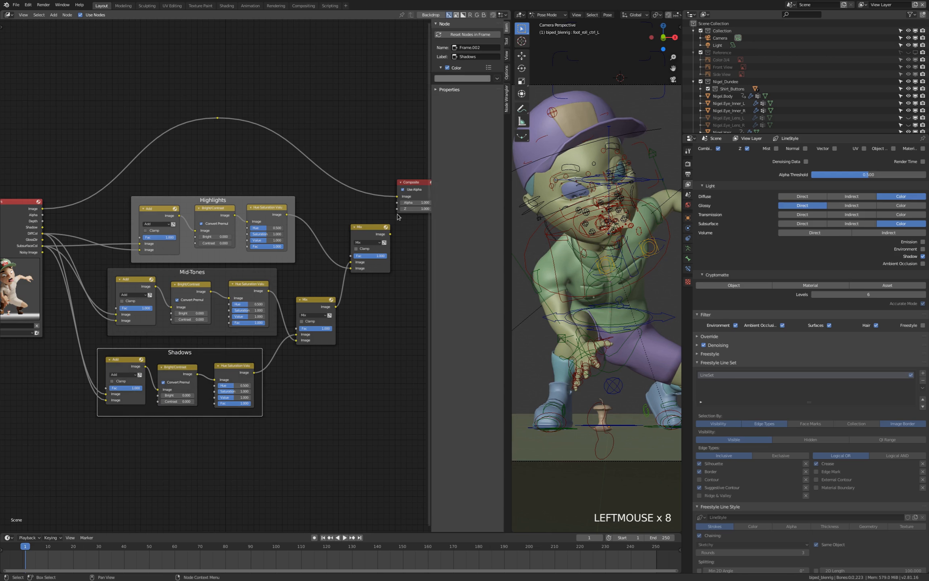
# - Fine-tune the positions of the Mid-Tones and Highlights frames and of the two Mix nodes for a tidier layout
pyautogui.moveTo(218, 274); pyautogui.dragTo(218, 278)
pyautogui.moveTo(242, 202); pyautogui.dragTo(235, 201)
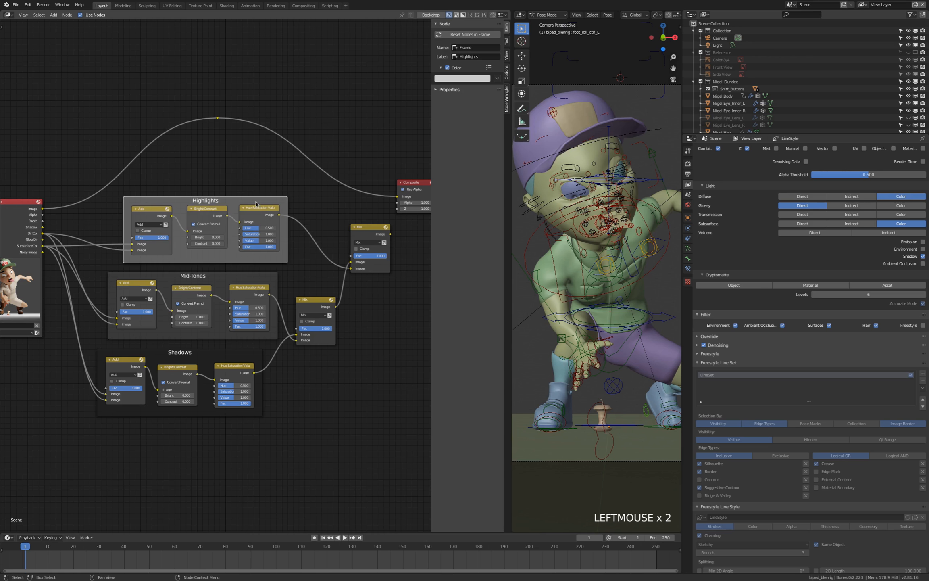
pyautogui.scroll(-1, 286, 270)
pyautogui.scroll(2, 301, 290)
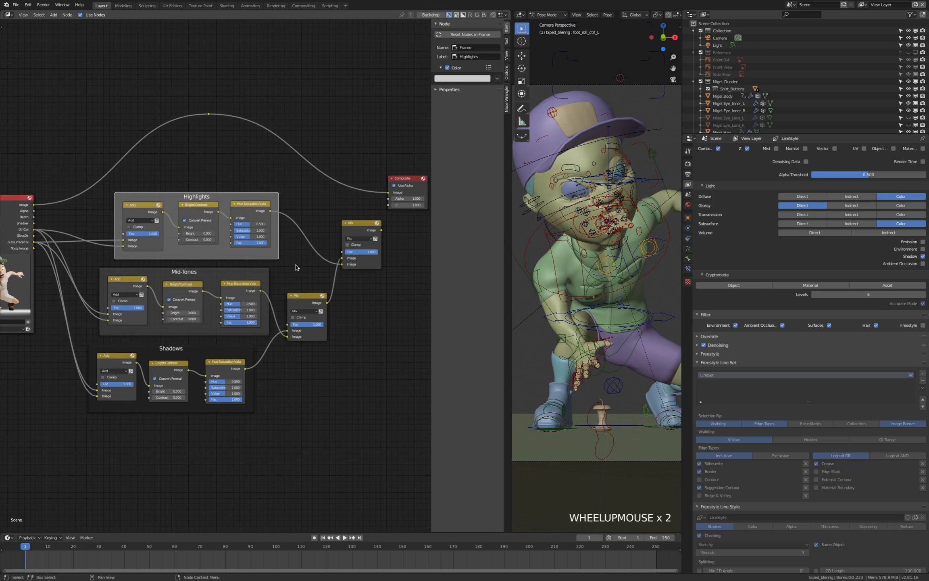
pyautogui.moveTo(301, 297)
pyautogui.mouseDown()
pyautogui.moveTo(316, 297)
pyautogui.moveTo(298, 296)
pyautogui.mouseUp()
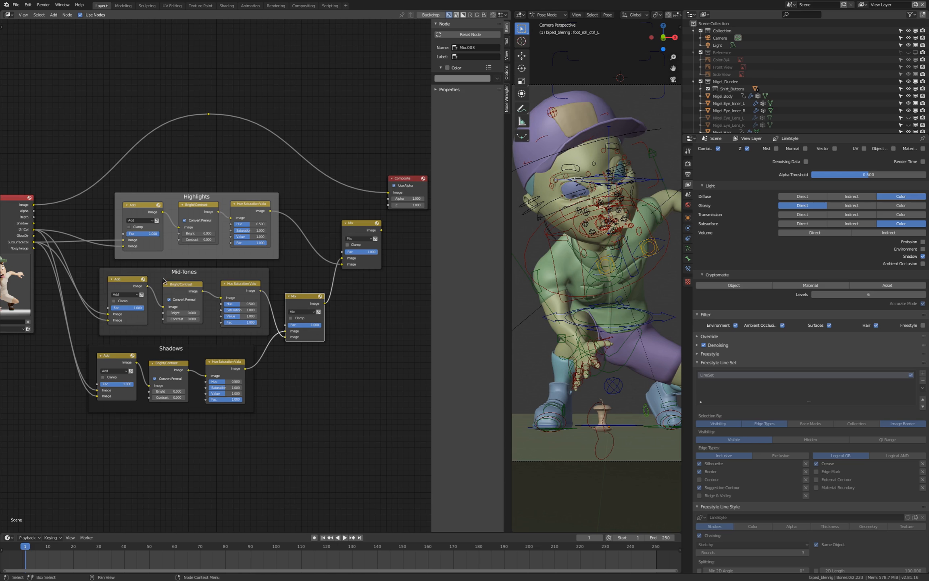
pyautogui.moveTo(357, 225); pyautogui.dragTo(361, 226)
pyautogui.moveTo(303, 299); pyautogui.dragTo(300, 302)
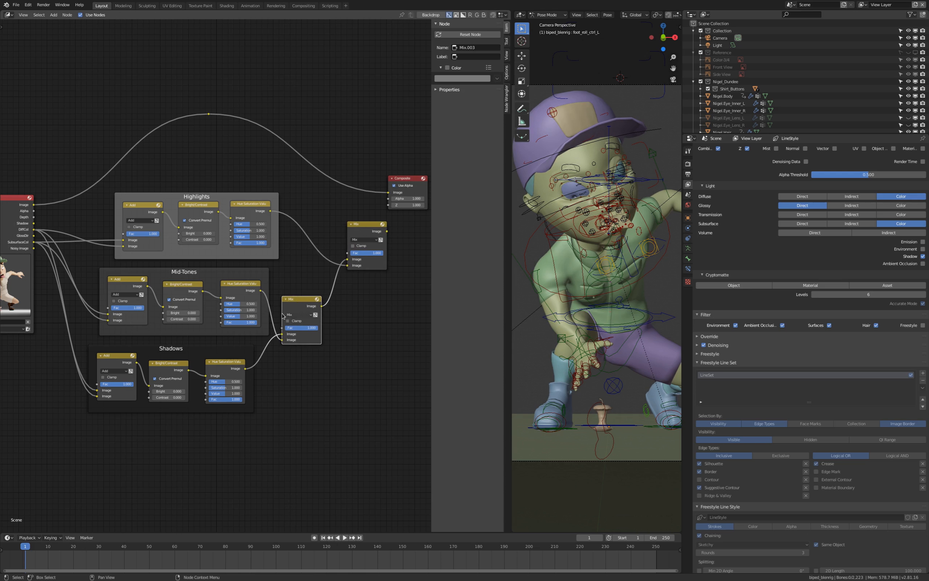
# - Move the Composite node farther up and away, then place a duplicate of the upper Mix node just before it
pyautogui.scroll(-3, 214, 305)
pyautogui.click(357, 206)
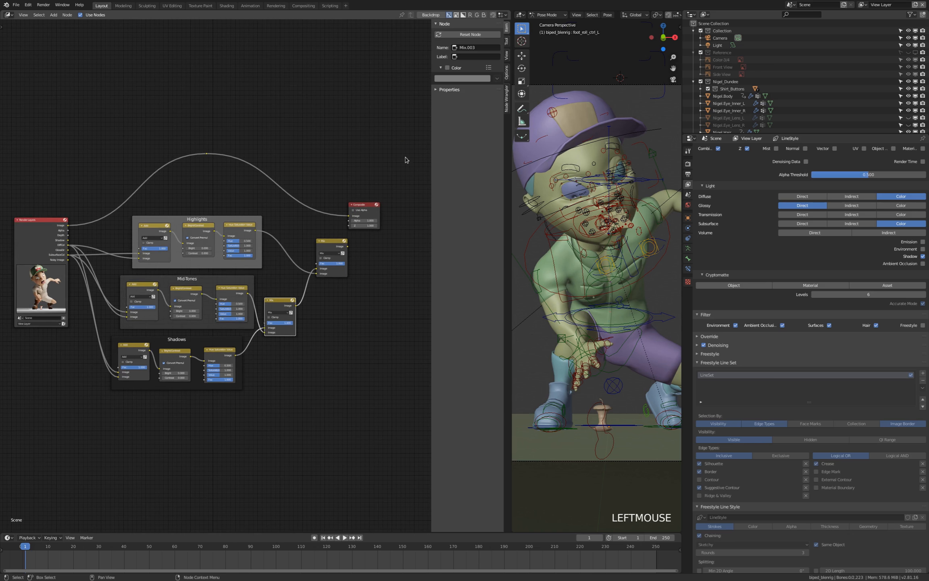
pyautogui.moveTo(364, 206); pyautogui.dragTo(405, 166)
pyautogui.click(331, 243)
pyautogui.hotkey('shift', 'd')
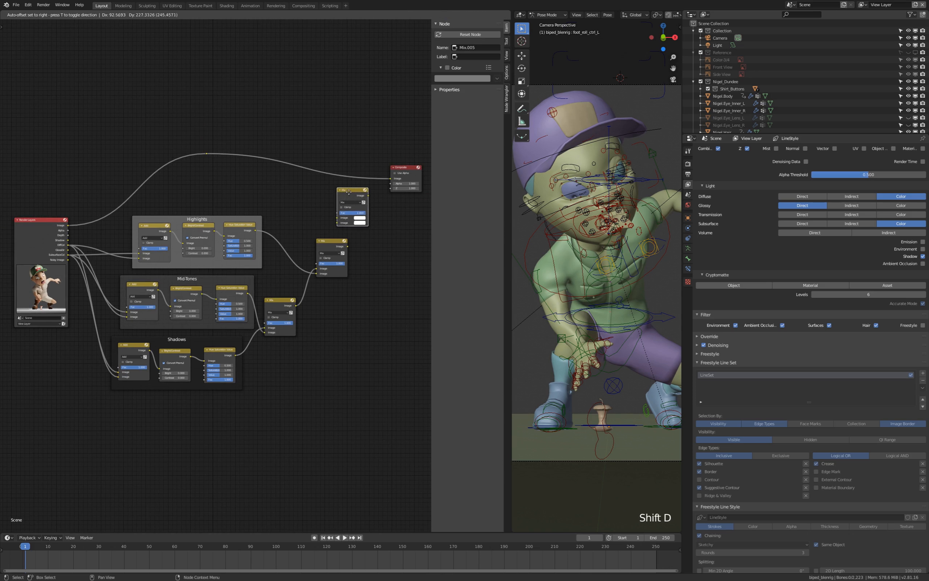
pyautogui.click(350, 197)
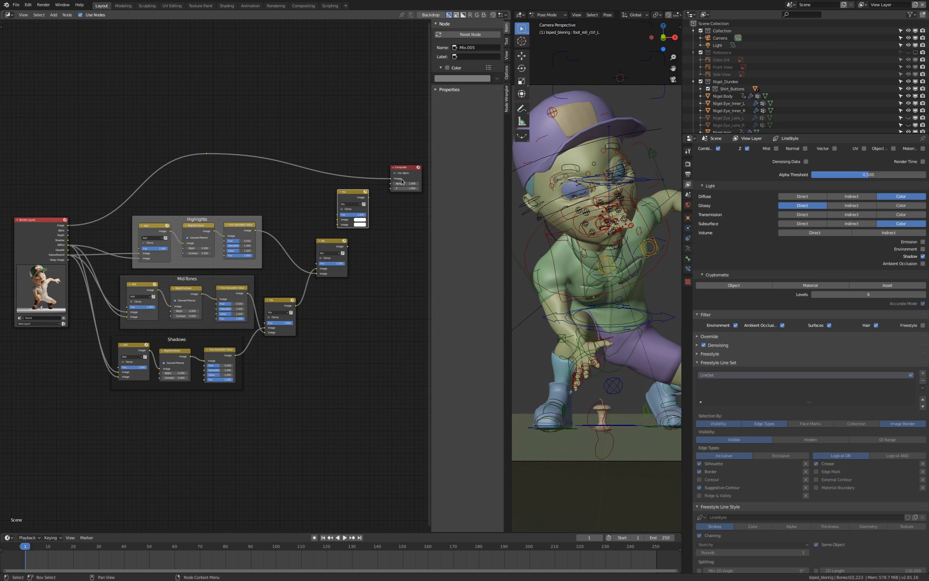
# - Move the Composite node's Image link to the newest Mix node's second Image input and connect the previous Mix node to its first
pyautogui.moveTo(392, 178); pyautogui.dragTo(325, 242)
pyautogui.moveTo(351, 192); pyautogui.dragTo(363, 193)
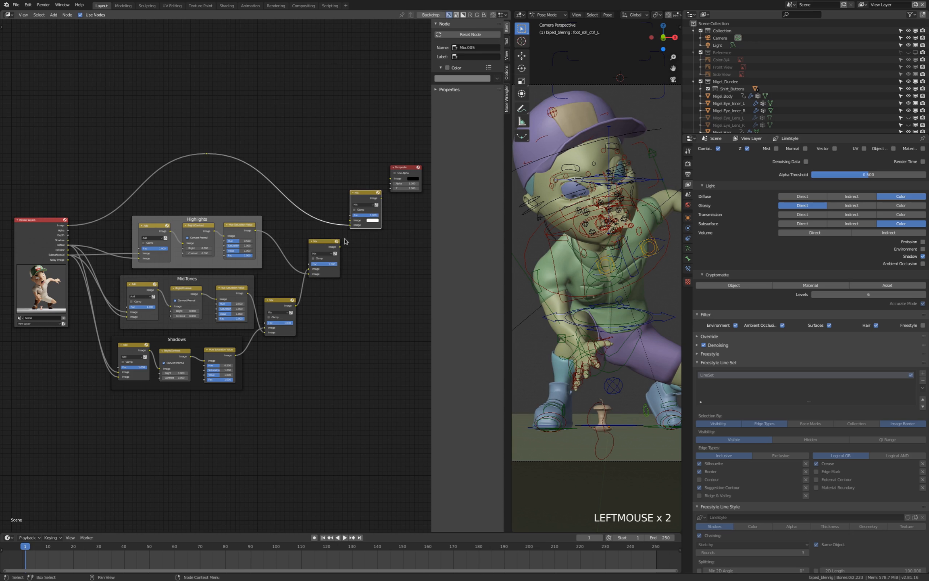
pyautogui.moveTo(339, 247); pyautogui.dragTo(350, 221)
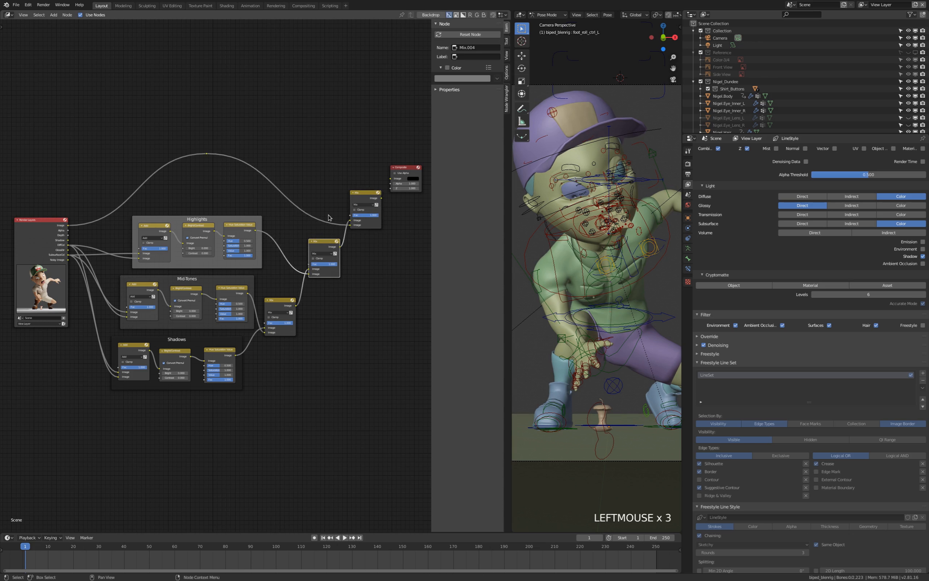
# - Rearrange the three Mix nodes into an even diagonal chain beside the frames
pyautogui.click(323, 244)
pyautogui.moveTo(321, 240); pyautogui.dragTo(313, 242)
pyautogui.moveTo(276, 298); pyautogui.dragTo(272, 314)
pyautogui.moveTo(278, 301); pyautogui.dragTo(275, 311)
pyautogui.moveTo(316, 242); pyautogui.dragTo(306, 257)
pyautogui.moveTo(276, 314); pyautogui.dragTo(271, 312)
pyautogui.moveTo(309, 255); pyautogui.dragTo(312, 253)
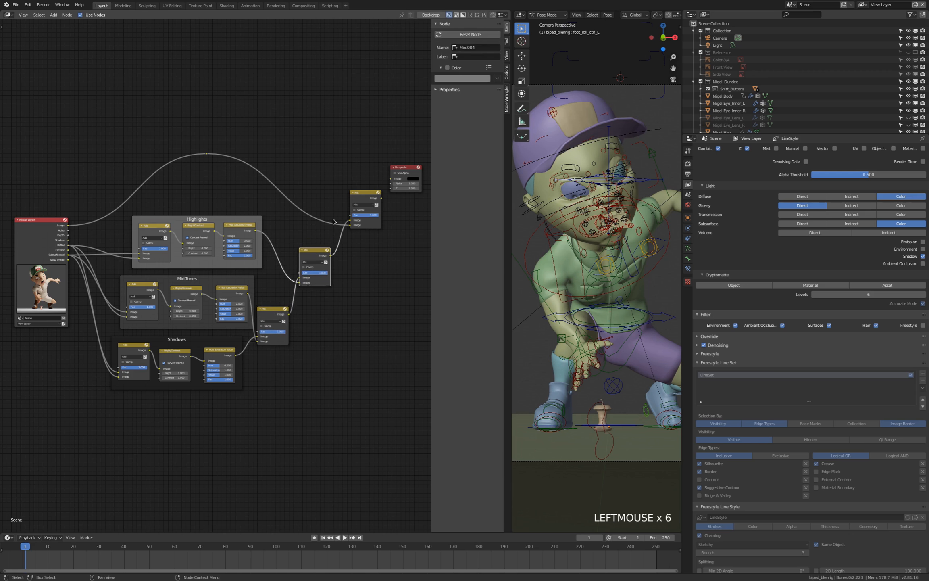
pyautogui.moveTo(366, 197); pyautogui.dragTo(362, 203)
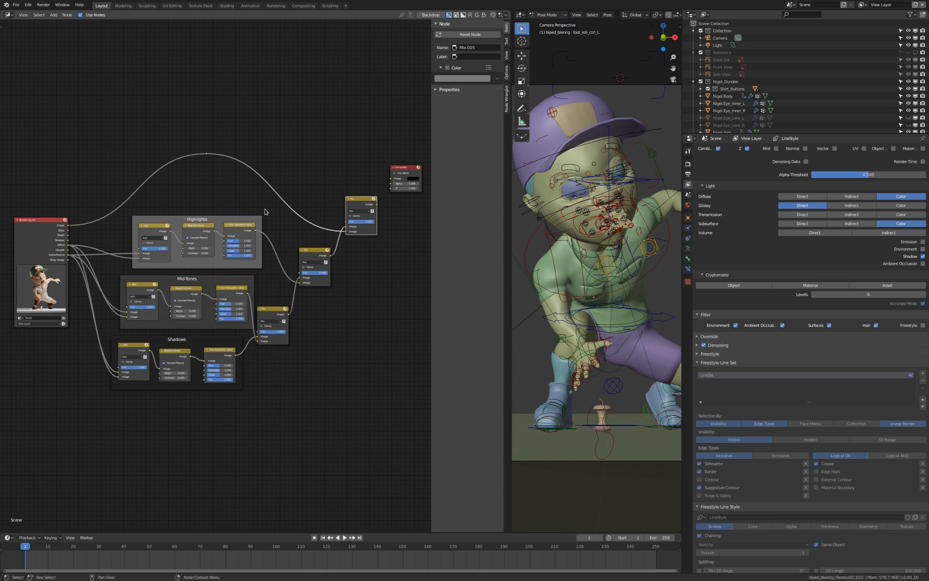
# - Duplicate the Render Layers node, place the copy below the Mix node chain, and set its view layer to FreeStyle
pyautogui.click(58, 219)
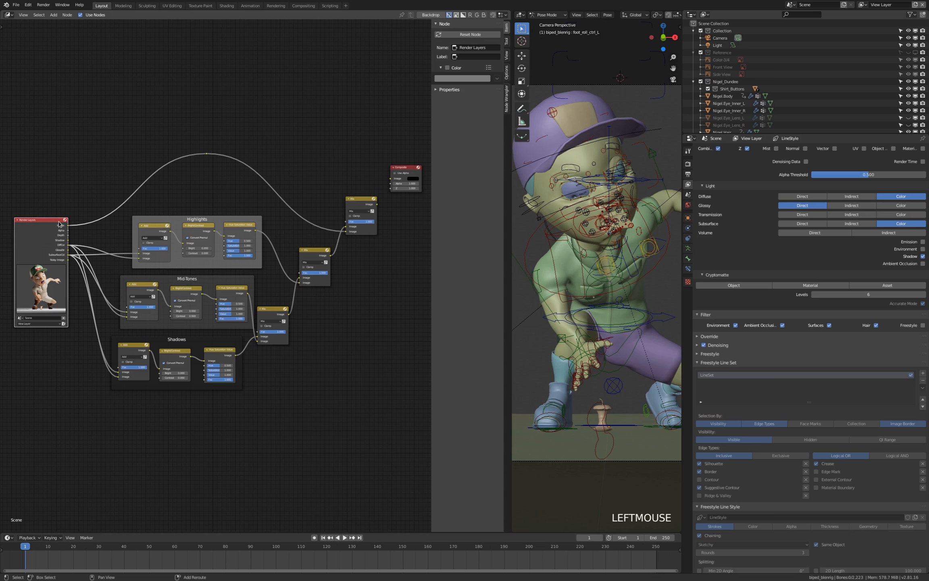
pyautogui.hotkey('shift', 'd')
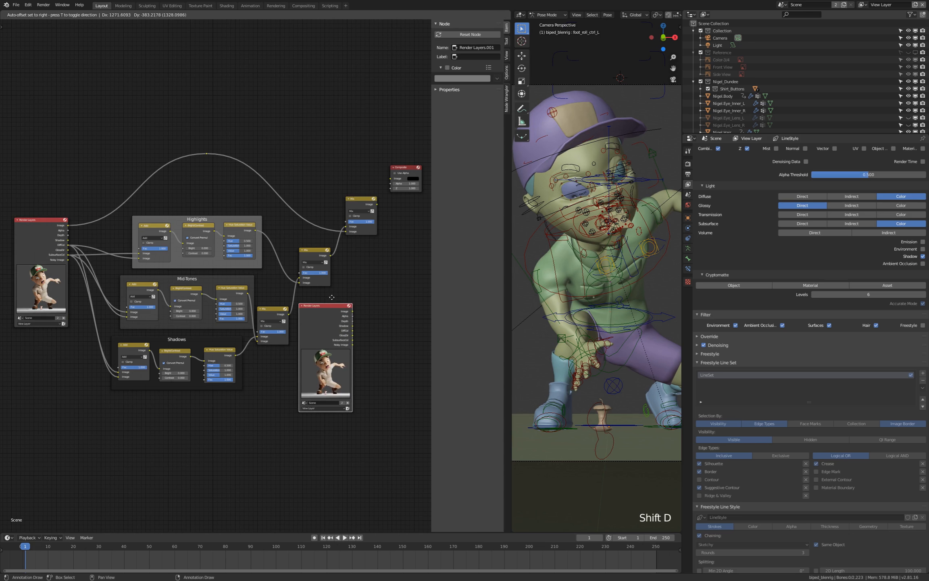
pyautogui.scroll(15, 332, 386)
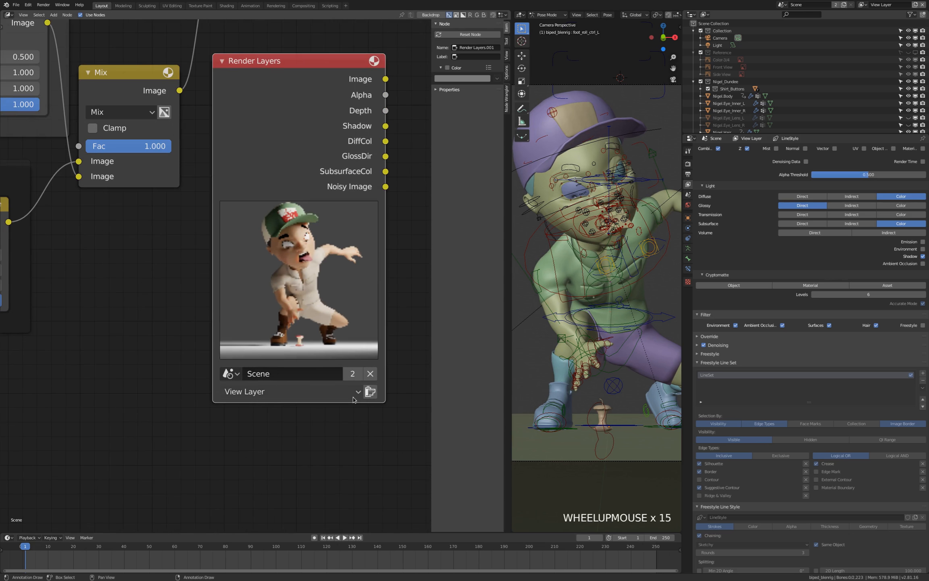
pyautogui.click(356, 390)
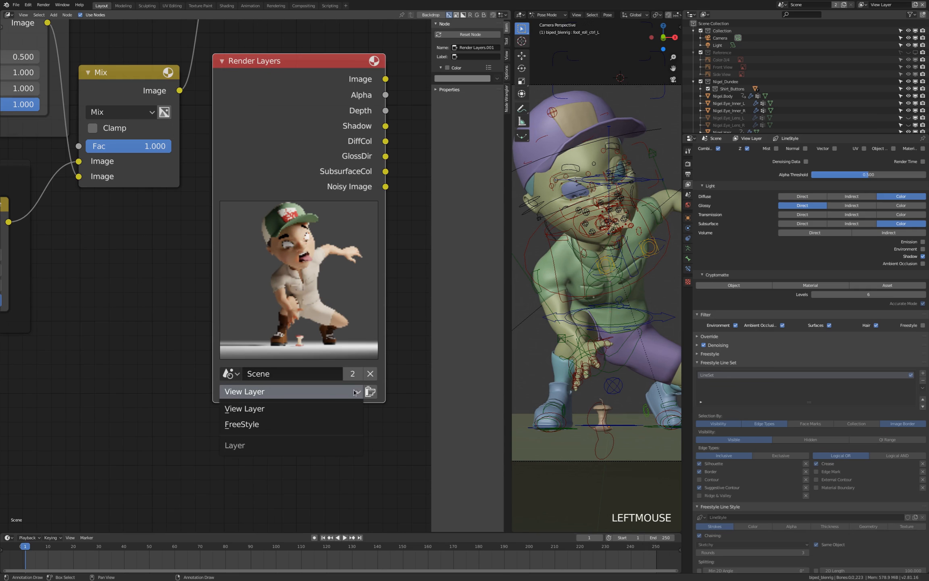
pyautogui.click(244, 425)
pyautogui.scroll(-8, 136, 359)
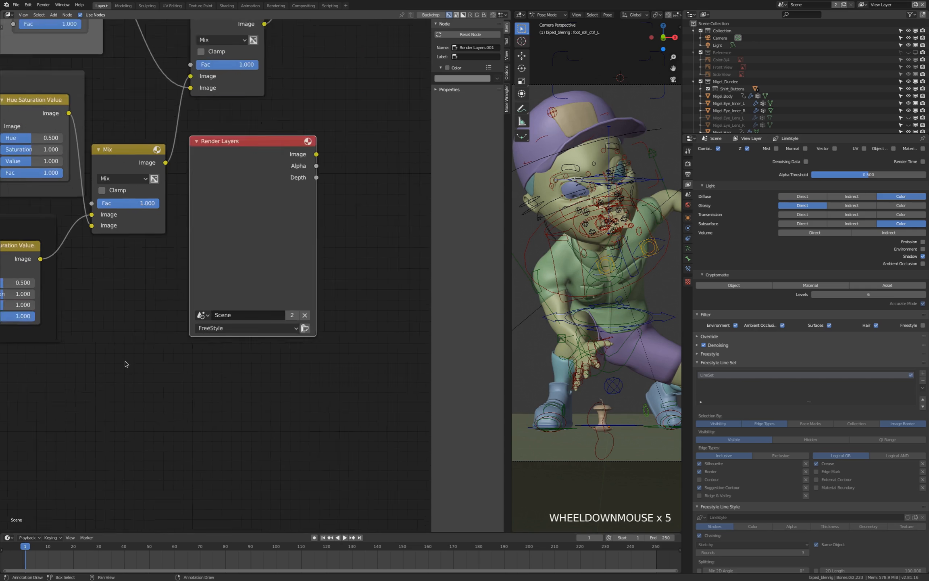
pyautogui.scroll(-14, 163, 371)
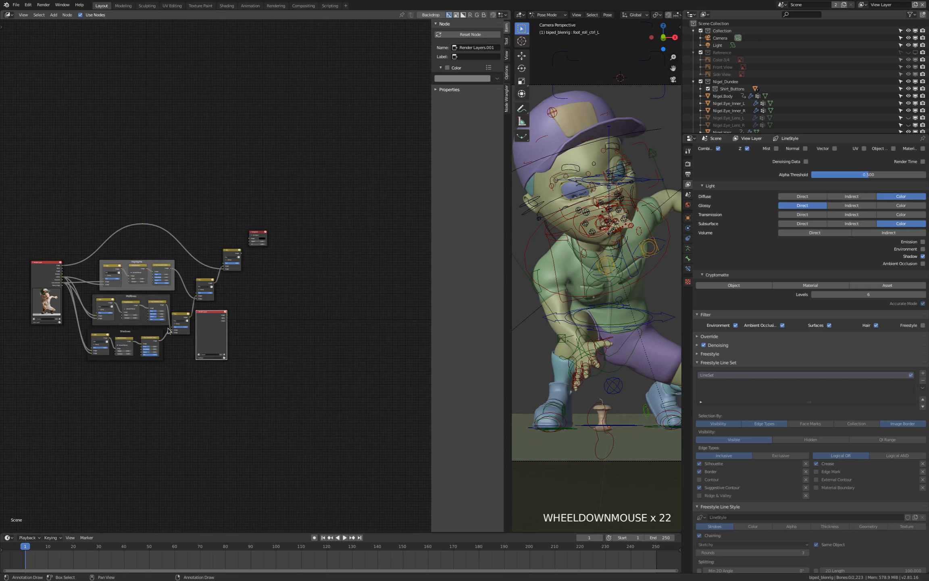
pyautogui.scroll(6, 48, 274)
pyautogui.scroll(2, 307, 338)
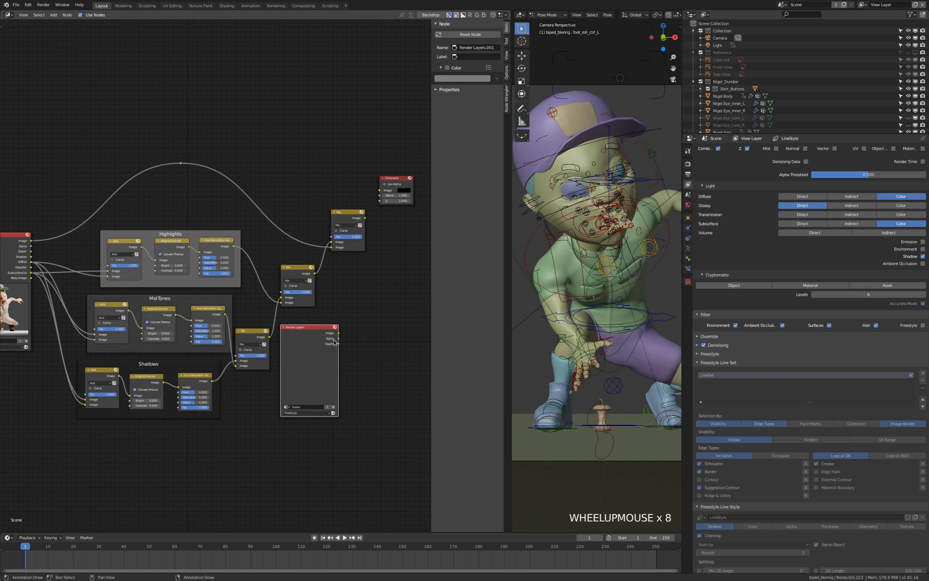
pyautogui.scroll(-2, 322, 350)
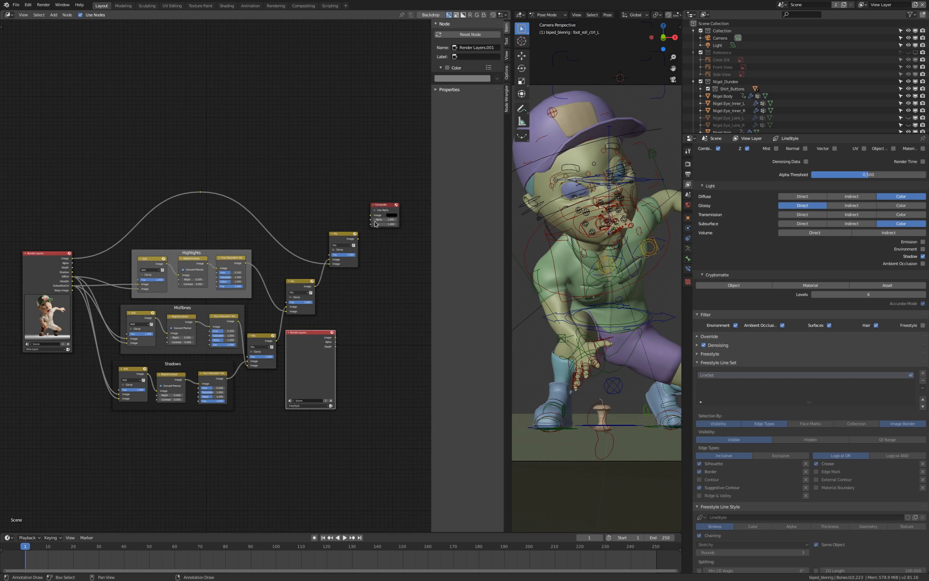
# - Move the Composite node farther away and add an Alpha Over node beside the uppermost Mix node
pyautogui.moveTo(388, 206); pyautogui.dragTo(410, 205)
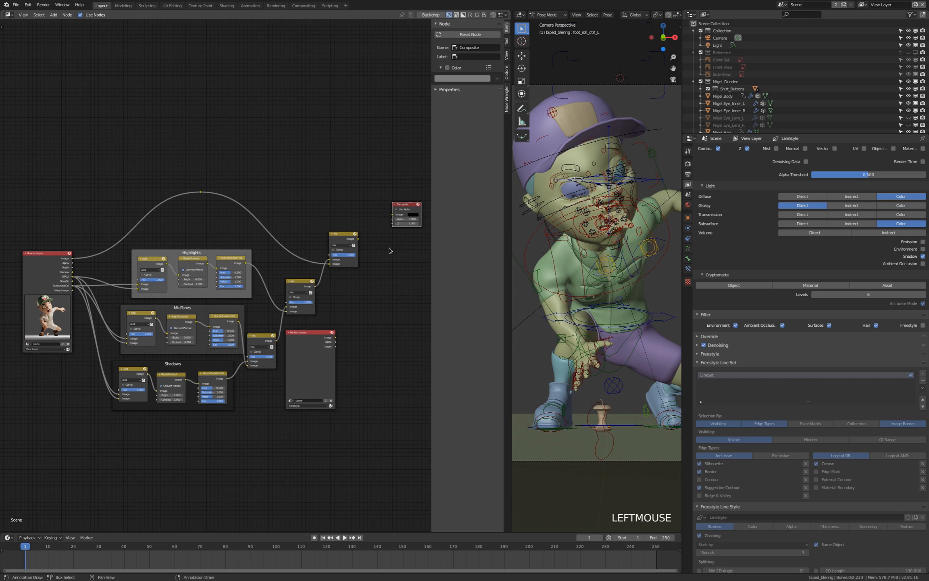
pyautogui.scroll(-2, 321, 327)
pyautogui.scroll(2, 335, 321)
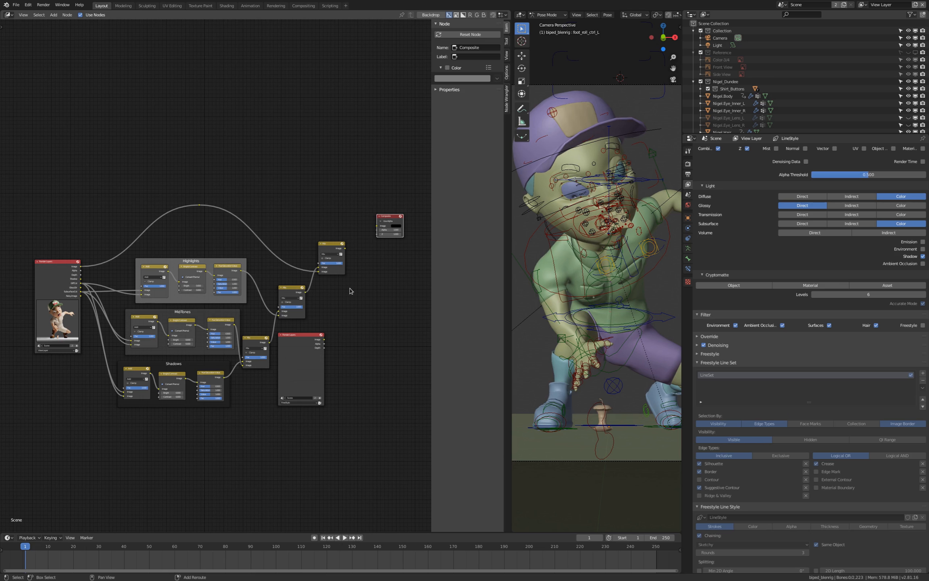
pyautogui.hotkey('shift', 'a')
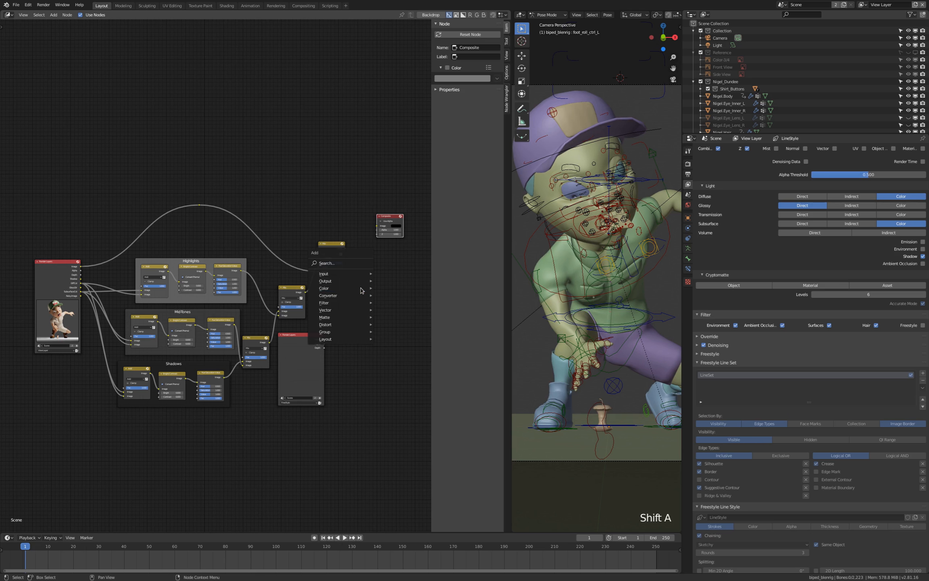
pyautogui.moveTo(343, 290)
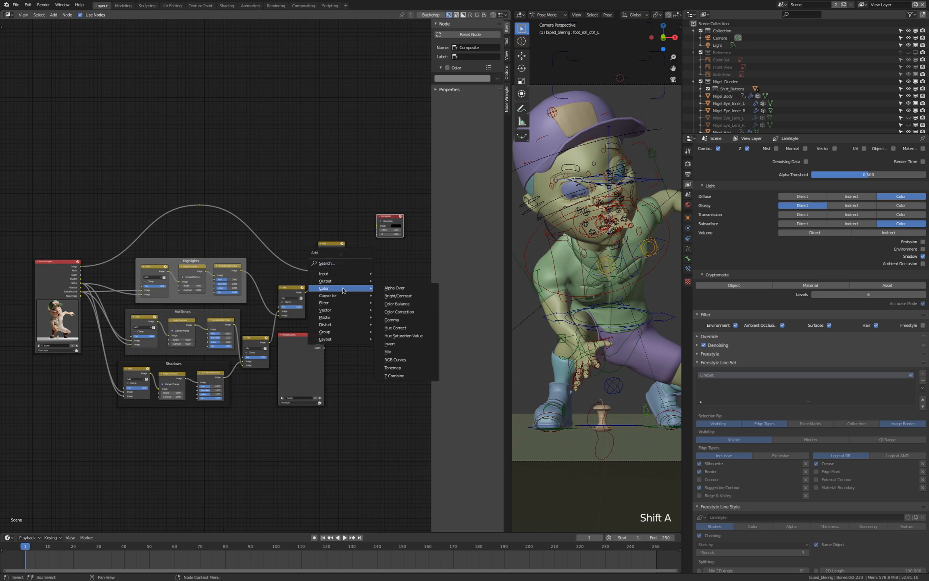
pyautogui.click(397, 289)
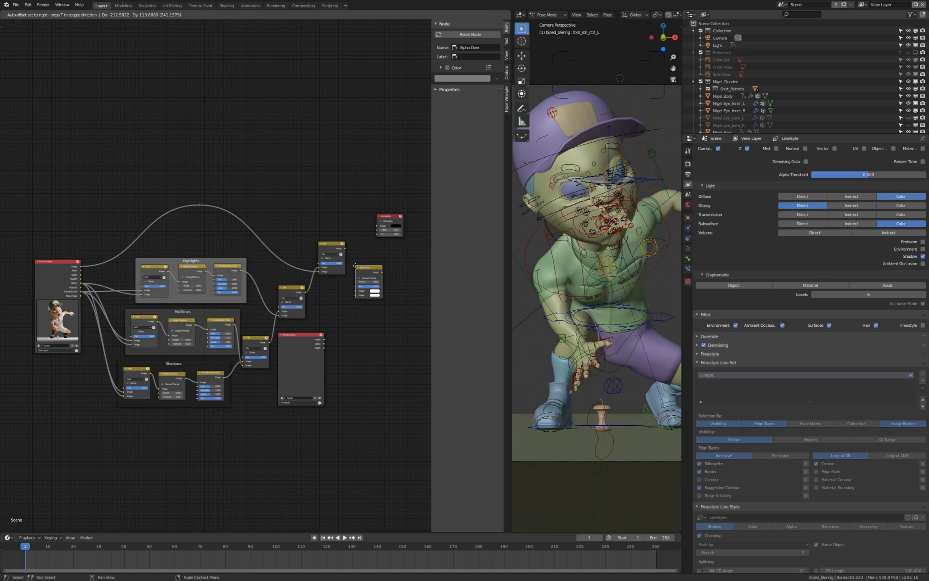
pyautogui.click(355, 267)
# - Connect FreeStyle Alpha to Alpha Over's Fac, the last Mix node to its first Image input, and FreeStyle Image to its second
pyautogui.scroll(5, 332, 302)
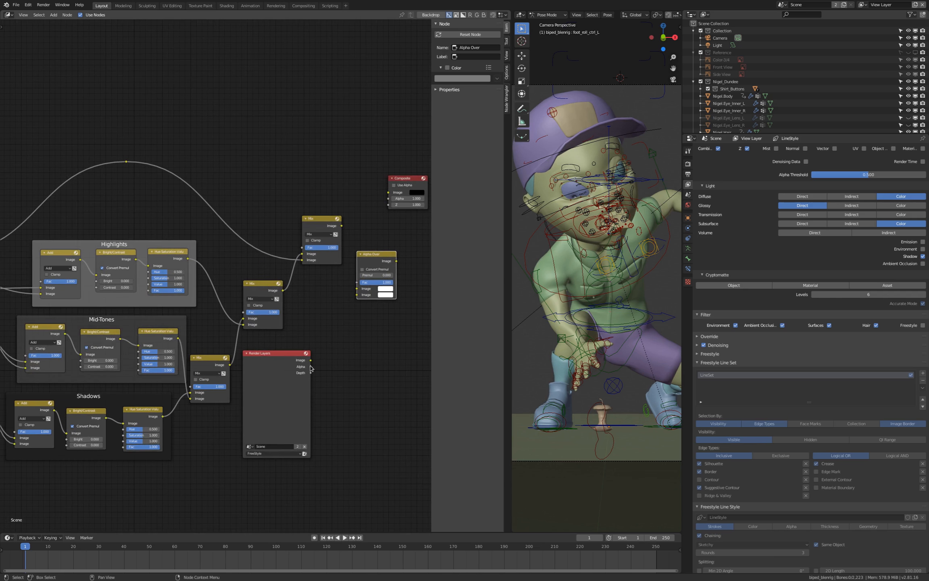
pyautogui.moveTo(310, 367); pyautogui.dragTo(358, 282)
pyautogui.moveTo(320, 219); pyautogui.dragTo(357, 288)
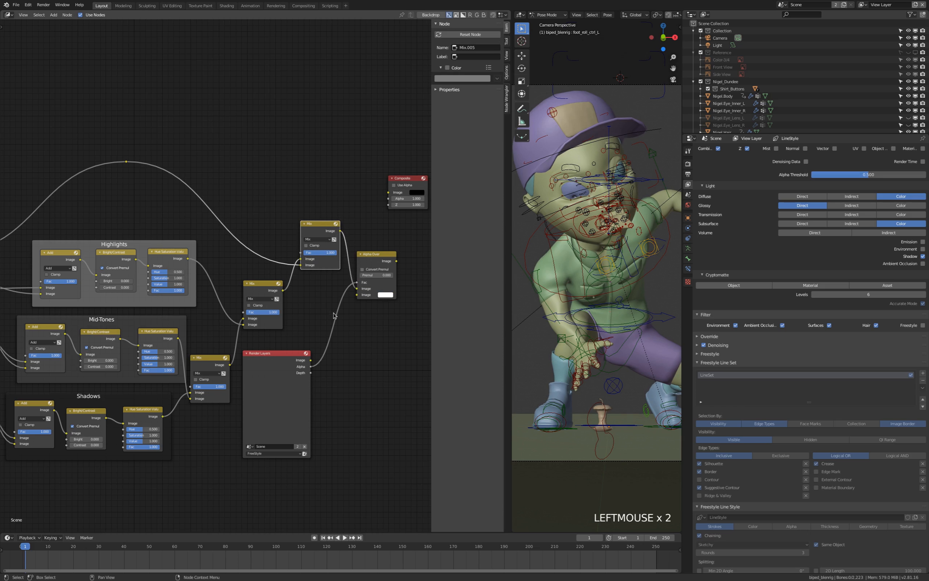
pyautogui.moveTo(311, 366); pyautogui.dragTo(359, 297)
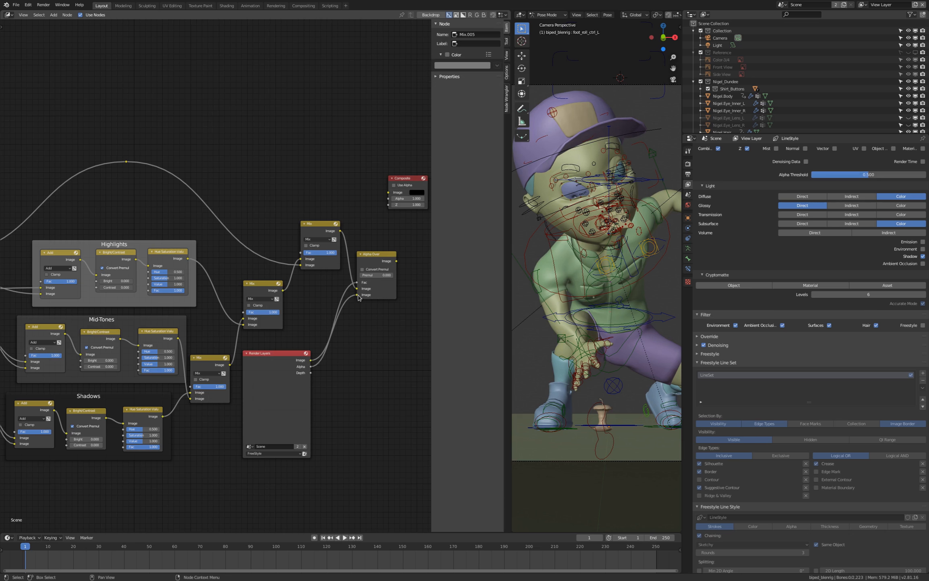
# - Move the Composite node next to the Alpha Over node and feed it the Alpha Over output
pyautogui.scroll(-5, 343, 349)
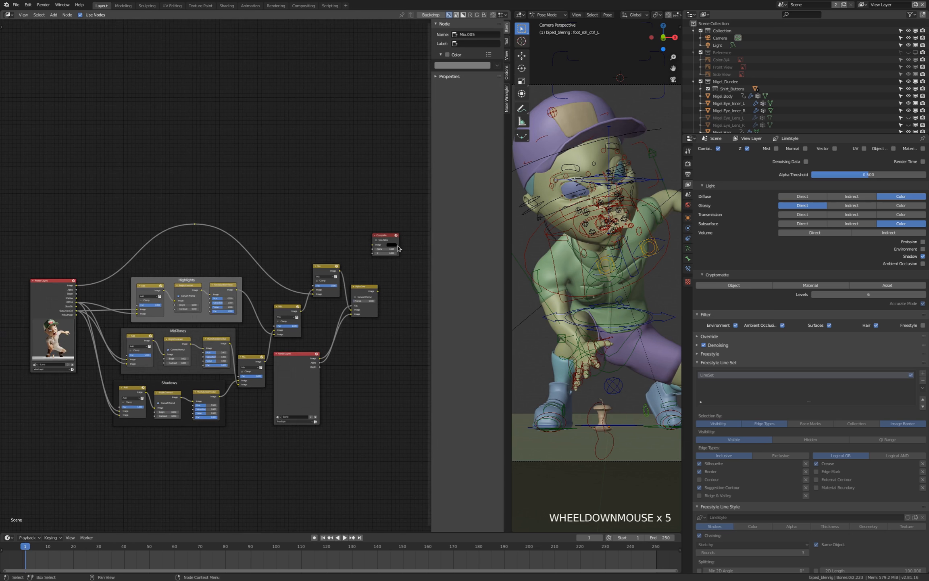
pyautogui.moveTo(373, 251); pyautogui.dragTo(391, 281)
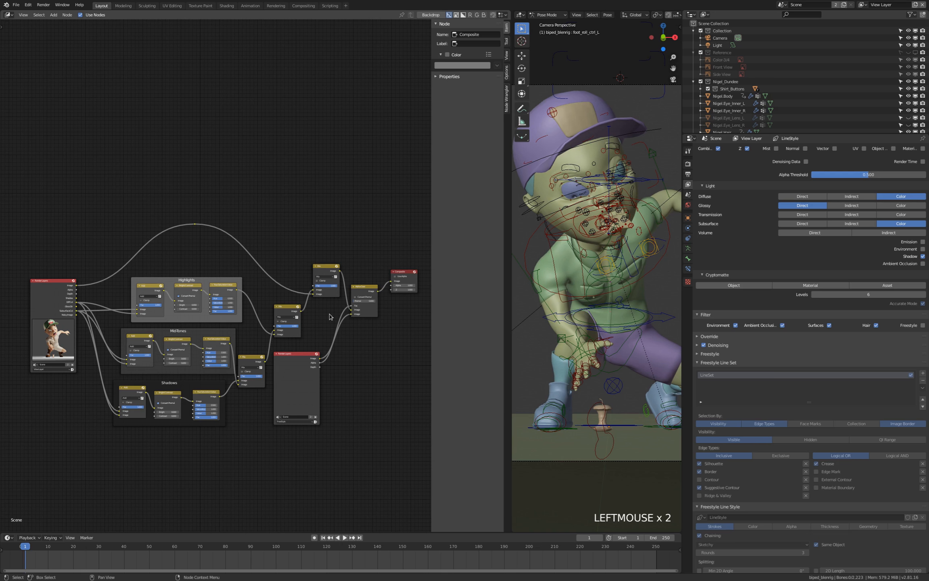
pyautogui.scroll(3, 343, 338)
pyautogui.scroll(-2, 342, 329)
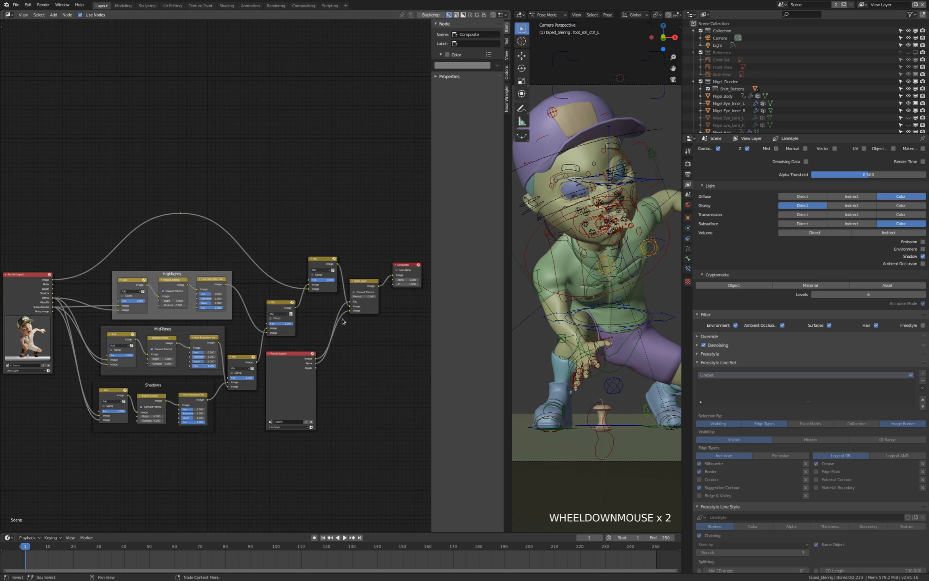
pyautogui.scroll(-1, 345, 333)
pyautogui.scroll(1, 344, 333)
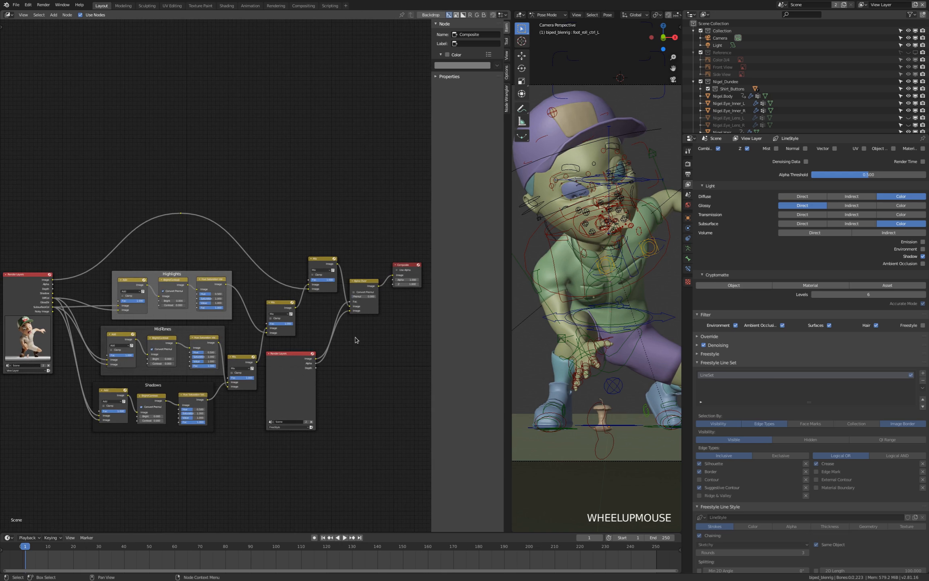
# - Hide the node editor's sidebar and expand the node editor over the 3D viewport's area
pyautogui.press('n')
pyautogui.scroll(2, 314, 373)
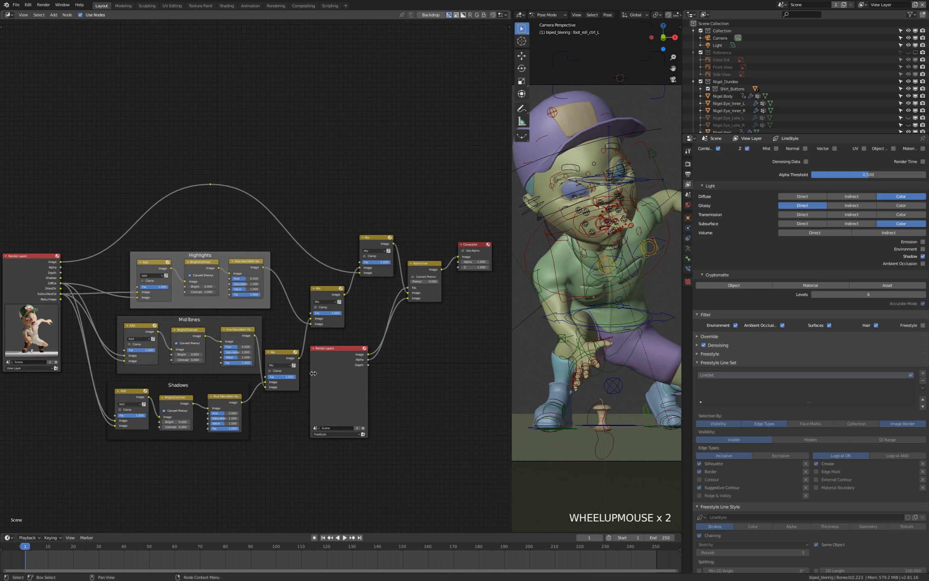
pyautogui.scroll(1, 21, 350)
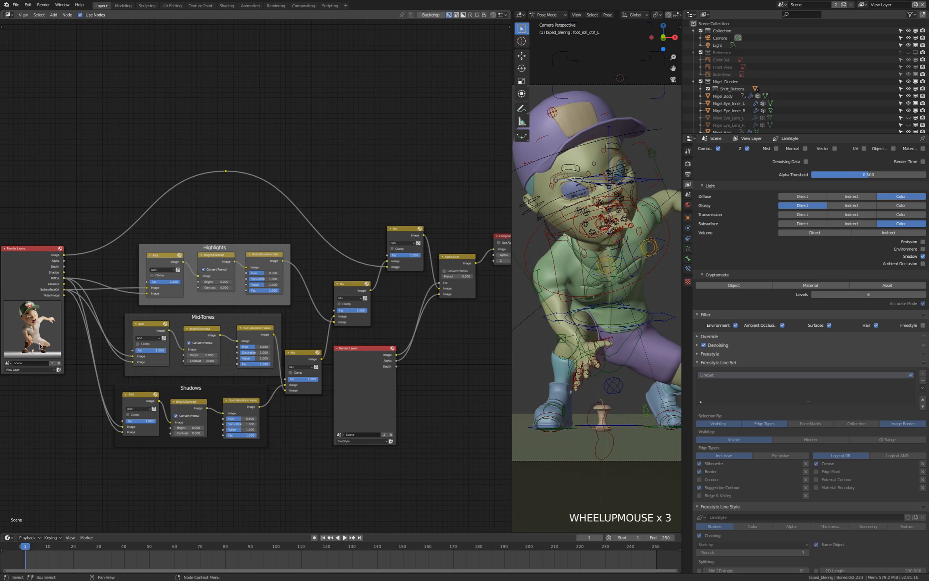
pyautogui.moveTo(514, 532); pyautogui.dragTo(513, 441)
pyautogui.scroll(2, 418, 392)
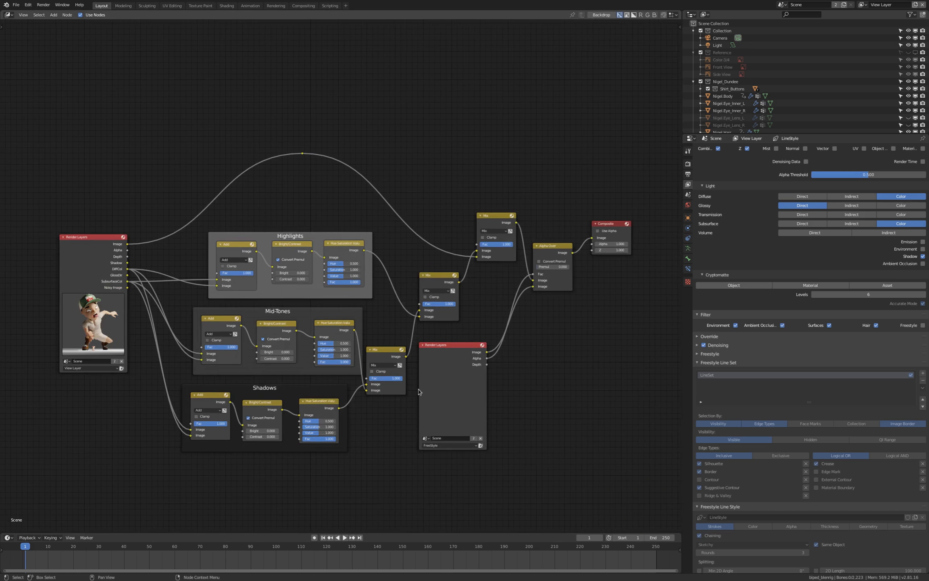
pyautogui.moveTo(386, 292); pyautogui.dragTo(395, 288, button='middle')
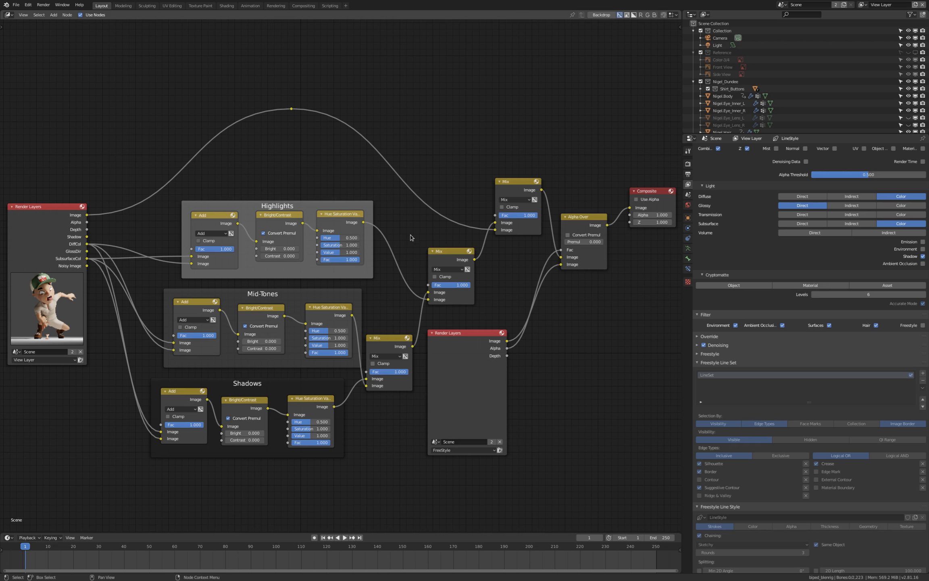
pyautogui.click(383, 339)
pyautogui.click(443, 253)
pyautogui.click(391, 340)
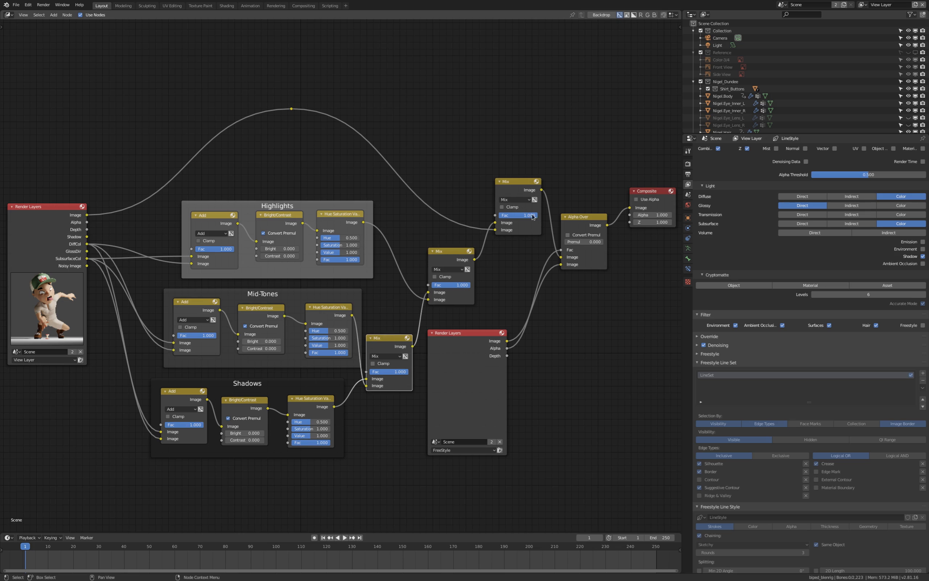
pyautogui.click(451, 256)
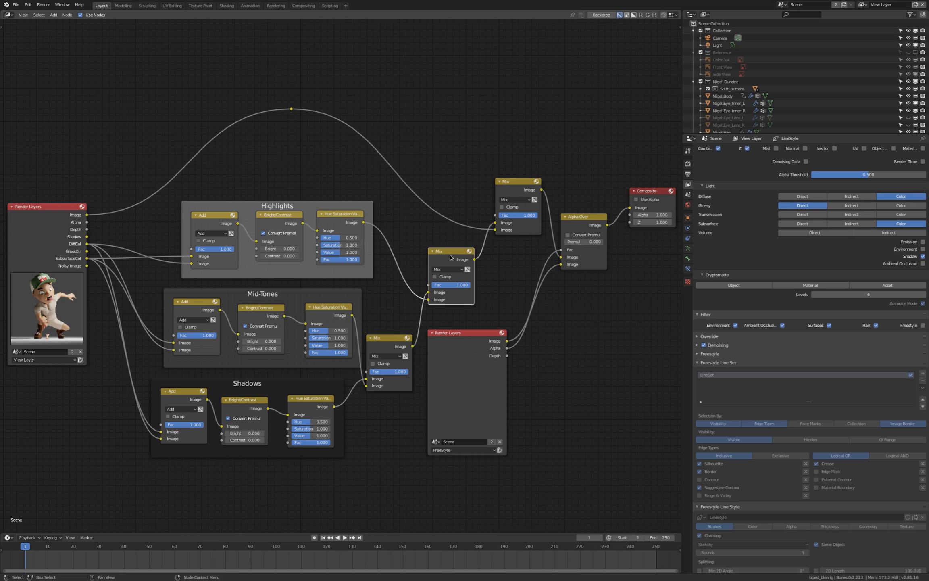
pyautogui.click(386, 339)
pyautogui.click(455, 252)
# - Add a ColorRamp node just above the Highlights frame and move the main Render Layers node farther away from the frames
pyautogui.hotkey('shift', 'a')
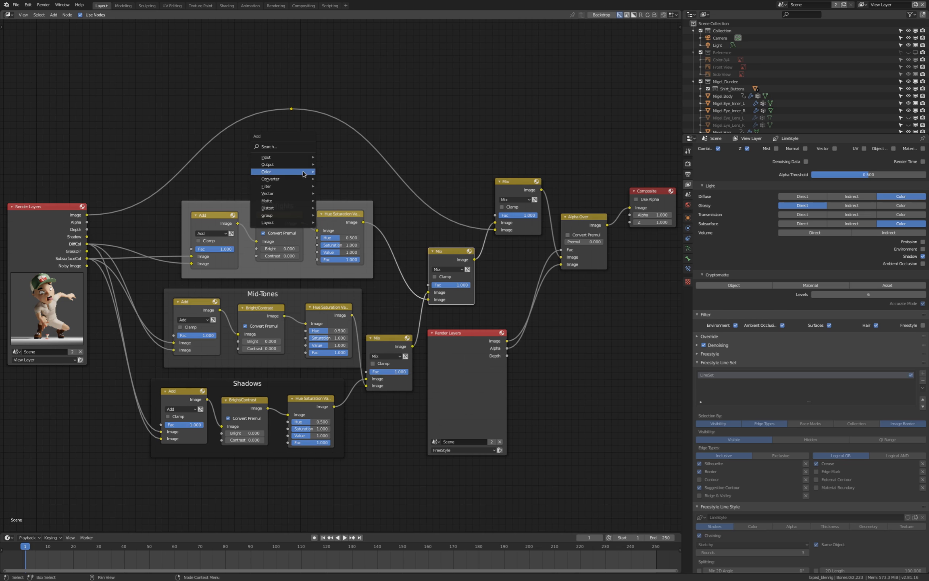
pyautogui.moveTo(270, 180)
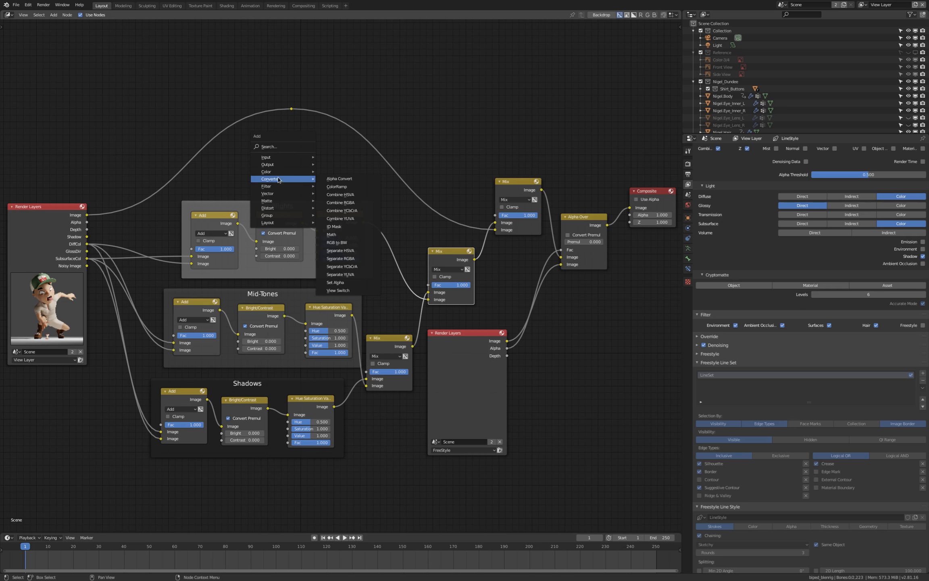
pyautogui.click(331, 186)
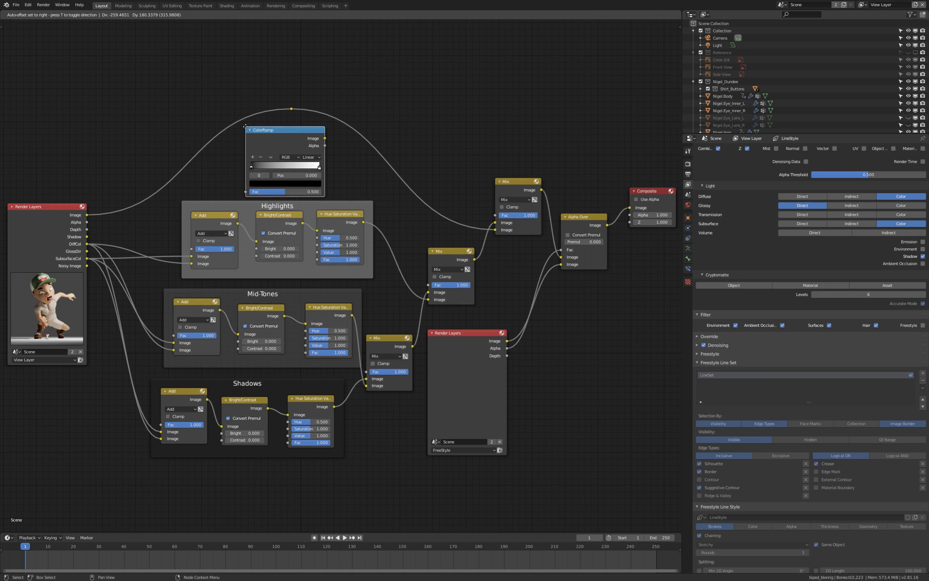
pyautogui.click(246, 127)
pyautogui.scroll(-2, 459, 280)
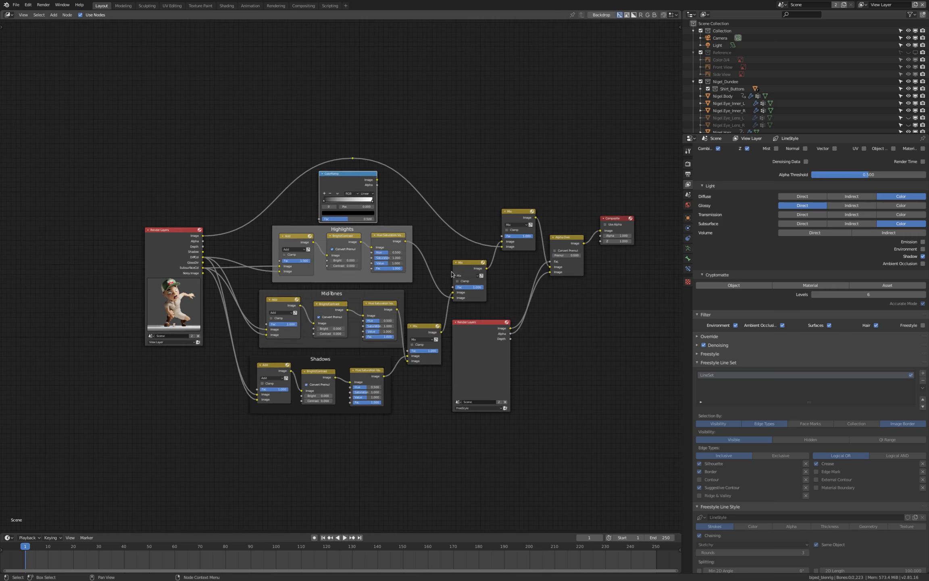
pyautogui.scroll(2, 212, 254)
pyautogui.moveTo(163, 223); pyautogui.dragTo(54, 222)
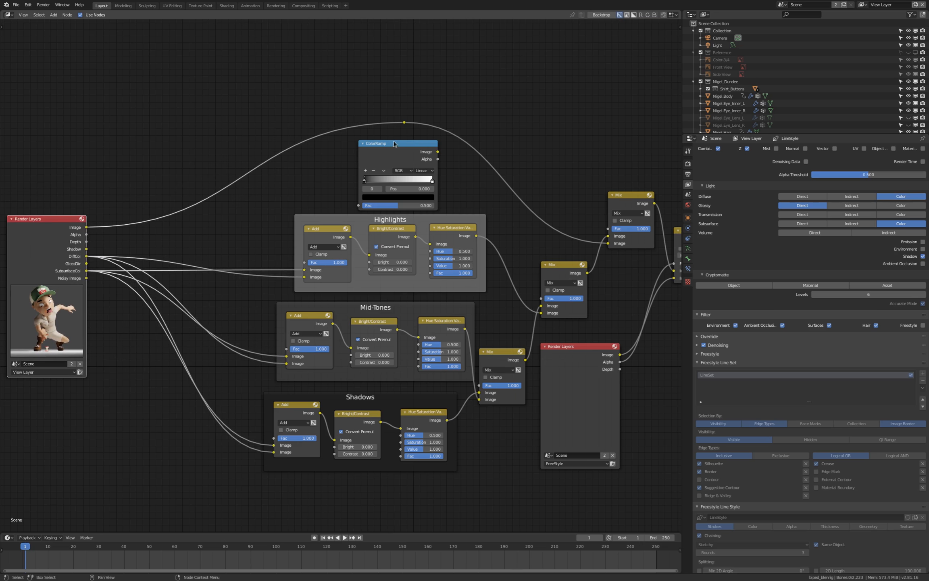
pyautogui.moveTo(394, 144); pyautogui.dragTo(396, 142)
# - Add a second ColorRamp node, restore the direct pass link to the Mid-Tones Add node, and place the ramp beside the Highlights frame
pyautogui.hotkey('shift', 'a')
pyautogui.moveTo(219, 263)
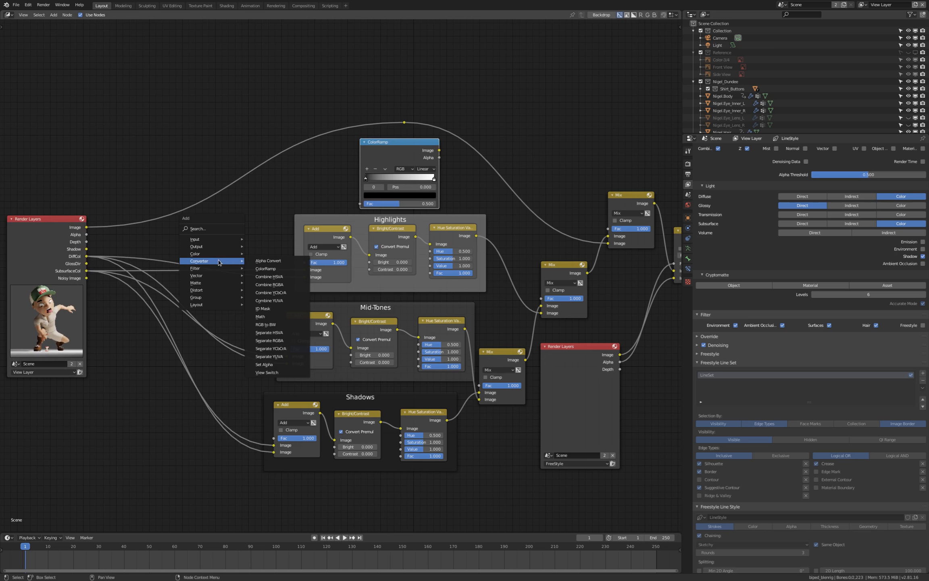
pyautogui.click(265, 268)
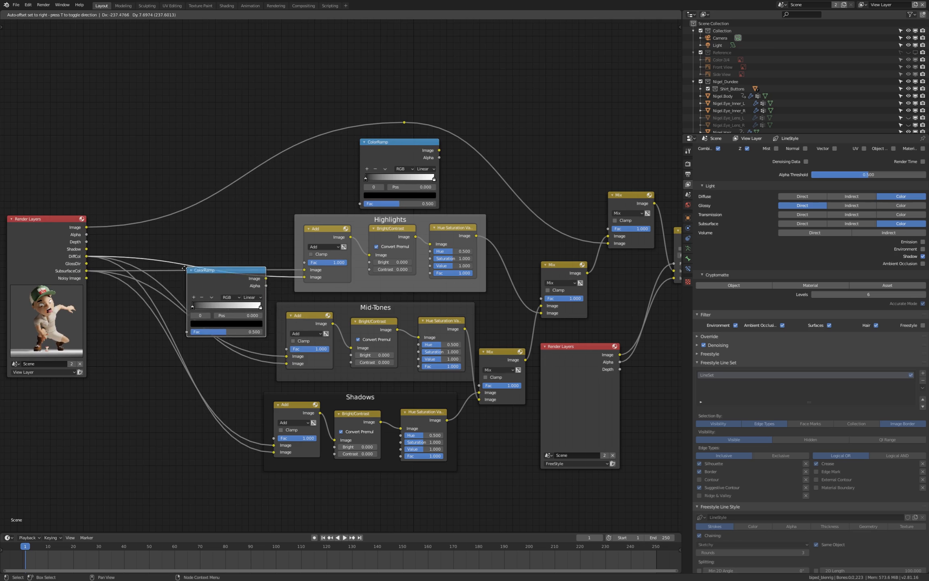
pyautogui.click(181, 277)
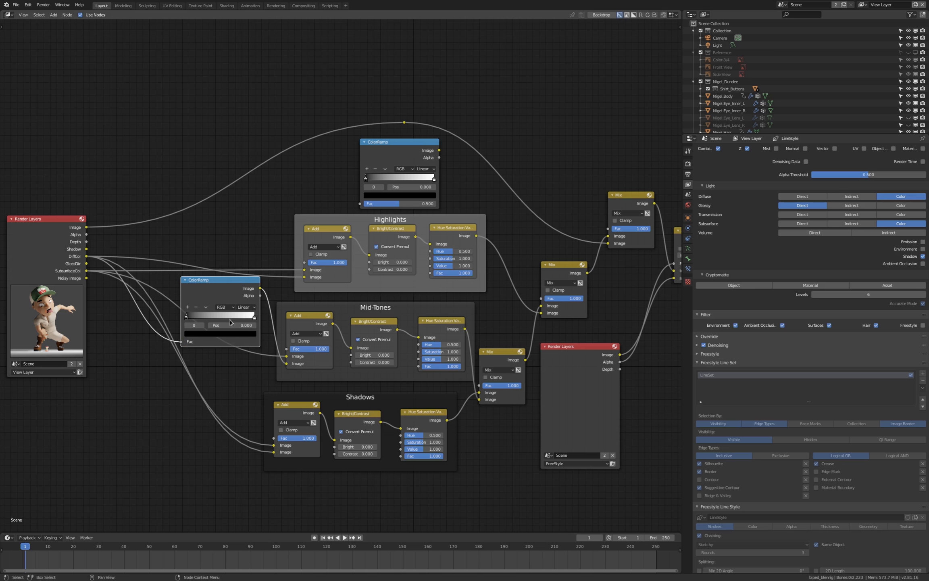
pyautogui.moveTo(181, 342); pyautogui.dragTo(287, 363)
pyautogui.moveTo(231, 280); pyautogui.dragTo(269, 198)
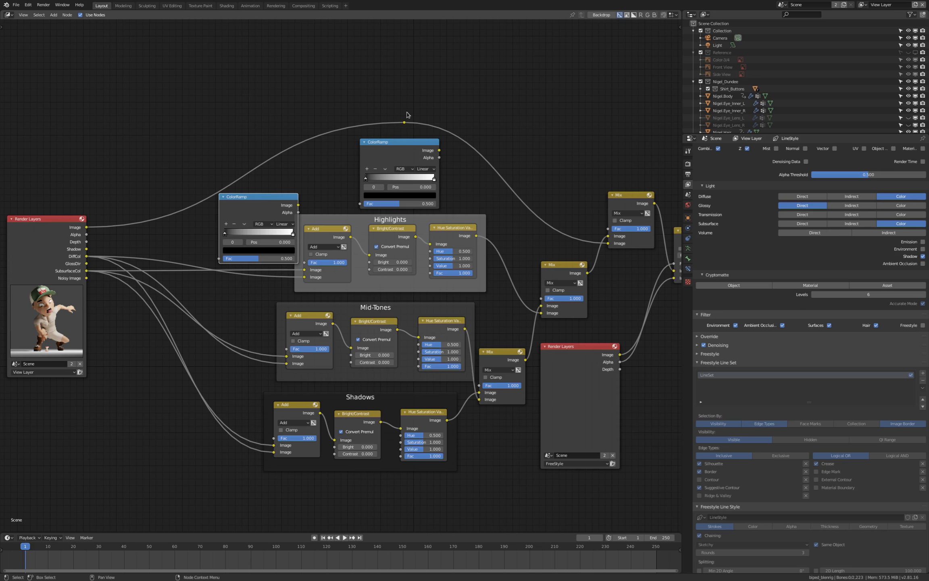
# - Raise the direct Image link's reroute well above the ColorRamps and add reroute points to the pass links feeding the Mid-Tones and Shadows Add nodes
pyautogui.moveTo(405, 123); pyautogui.dragTo(357, 42)
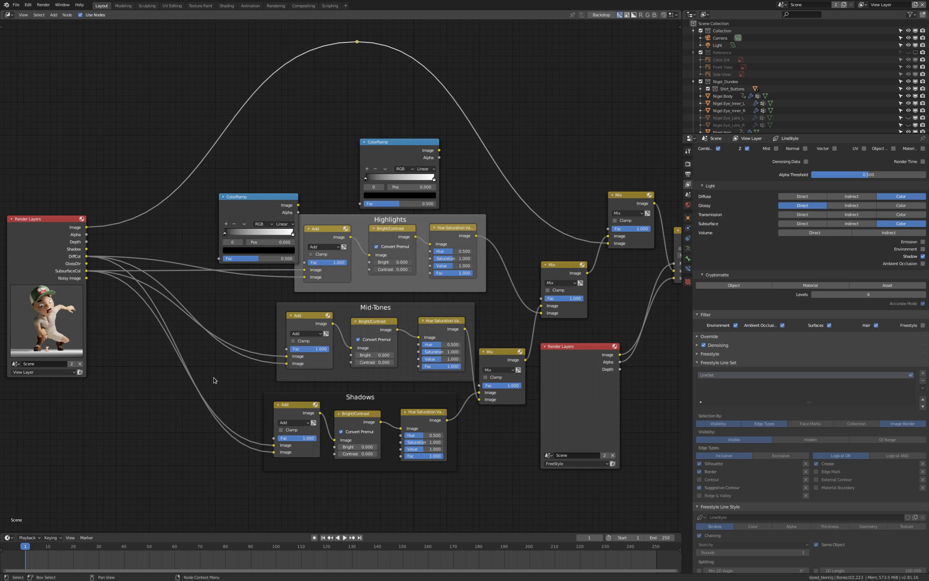
pyautogui.keyDown('shift'); pyautogui.moveTo(214, 380); pyautogui.dragTo(146, 438, button='right'); pyautogui.keyUp('shift')
pyautogui.moveTo(193, 401); pyautogui.dragTo(119, 457)
pyautogui.keyDown('shift'); pyautogui.moveTo(221, 308); pyautogui.dragTo(188, 340, button='right'); pyautogui.keyUp('shift')
pyautogui.press('g')
pyautogui.click(141, 394)
# - Move the lower ColorRamp beside the Mid-Tones frame and bring its black and white stops together for a hard edge, white at 0.486
pyautogui.moveTo(255, 196); pyautogui.dragTo(196, 284)
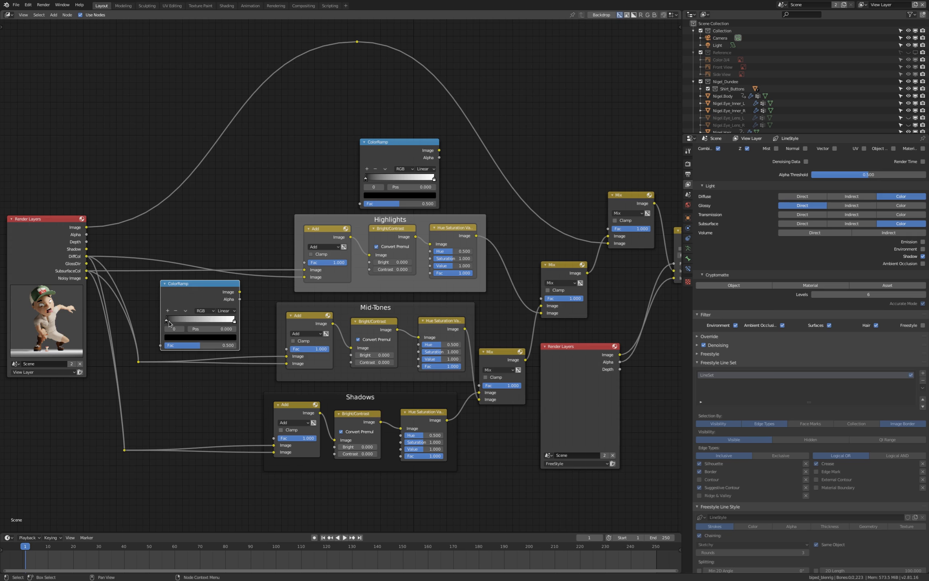
pyautogui.moveTo(168, 323); pyautogui.dragTo(199, 323)
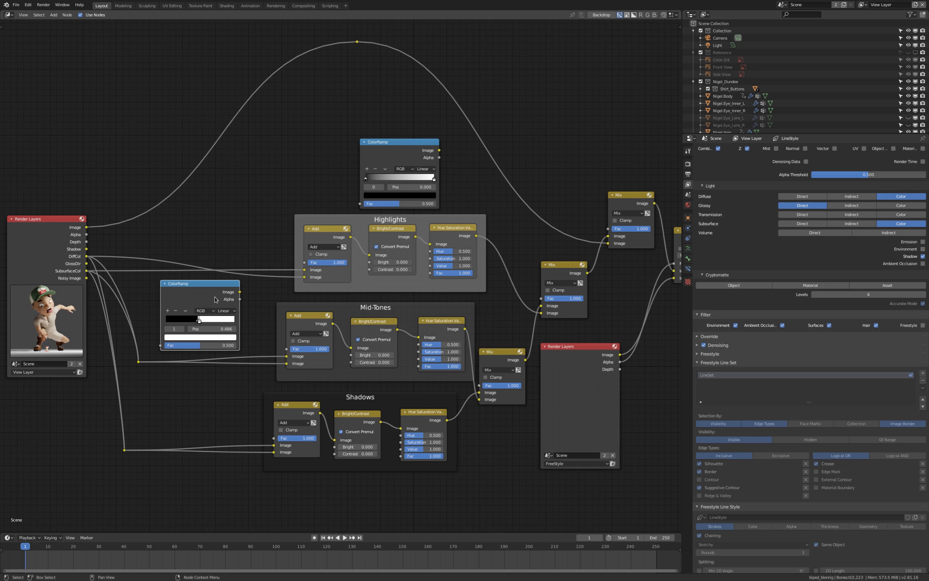
pyautogui.moveTo(204, 287); pyautogui.dragTo(205, 287)
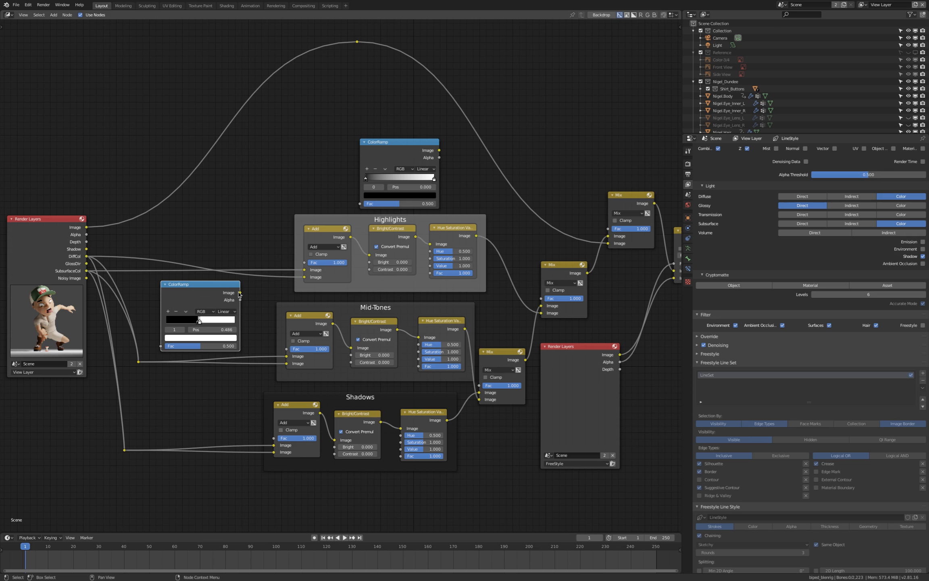
# - Connect the Mid-Tones ColorRamp's Image output to the Fac of the Mid-Tones/Shadows Mix node, routing the link above the Mid-Tones frame with a reroute
pyautogui.moveTo(241, 293); pyautogui.dragTo(479, 386)
pyautogui.keyDown('shift'); pyautogui.moveTo(274, 288); pyautogui.dragTo(255, 321, button='right'); pyautogui.keyUp('shift')
pyautogui.press('g')
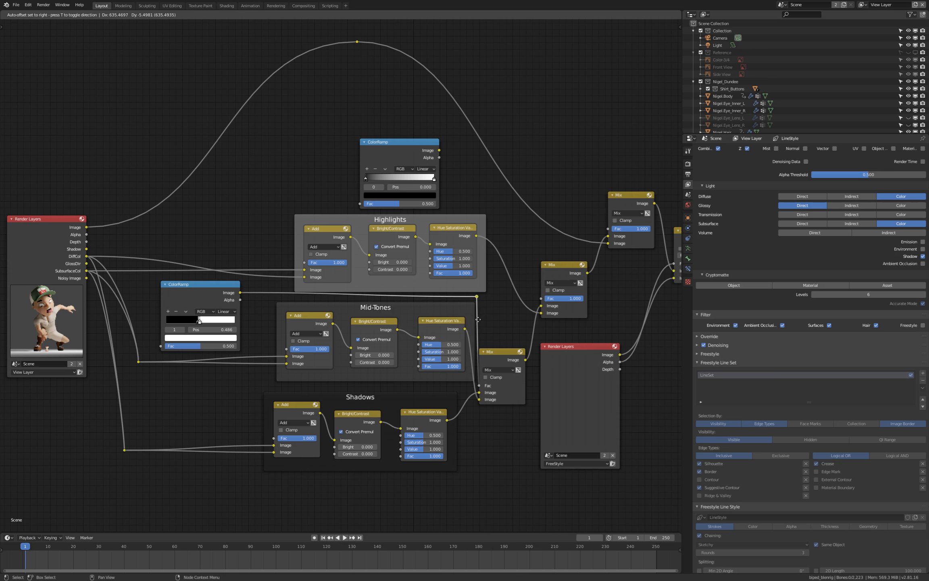
pyautogui.click(478, 319)
pyautogui.moveTo(494, 354); pyautogui.dragTo(501, 352)
pyautogui.moveTo(211, 288); pyautogui.dragTo(212, 290)
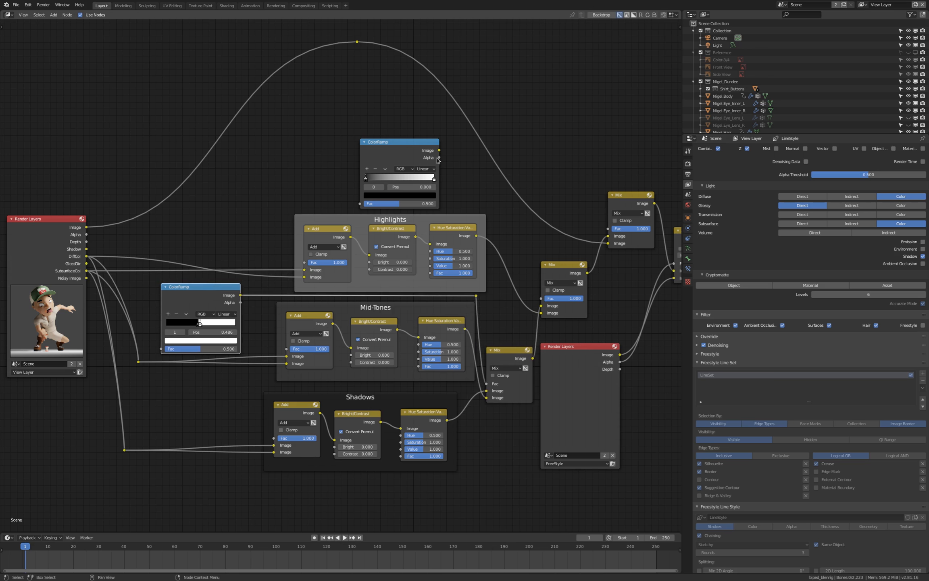
# - Tighten the Highlights ColorRamp stops near the dark end, black at 0.050, and connect its Image output to the Highlights Mix node's Fac
pyautogui.click(399, 145)
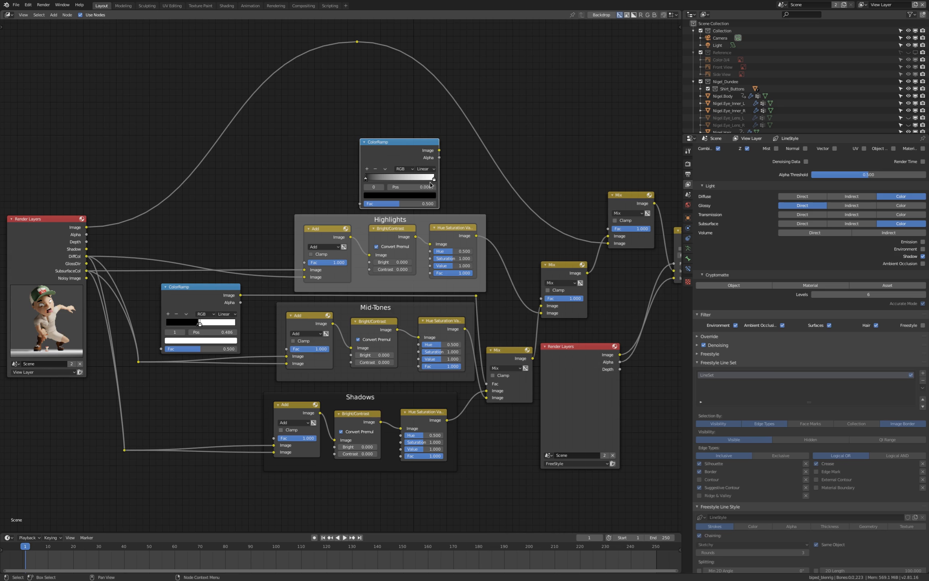
pyautogui.moveTo(434, 180); pyautogui.dragTo(370, 180)
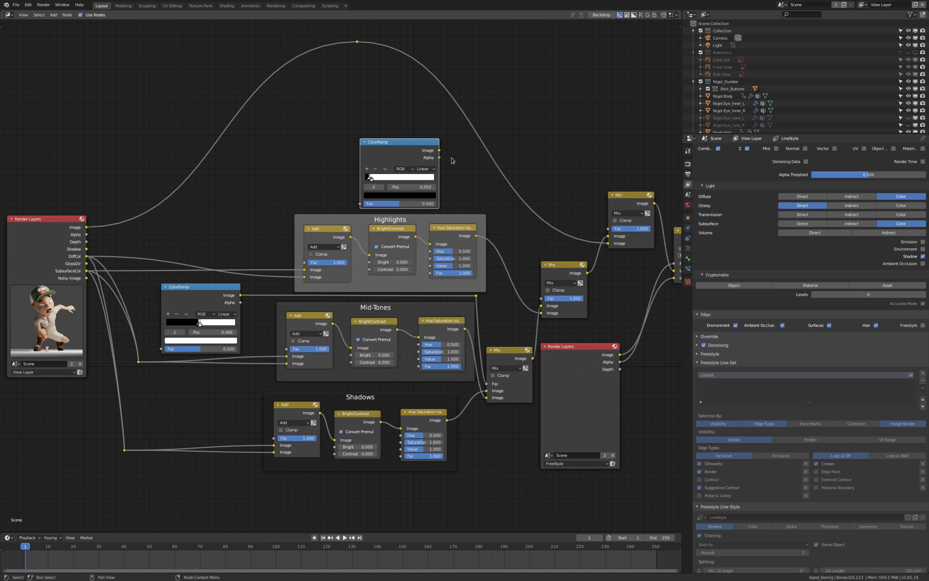
pyautogui.moveTo(439, 150); pyautogui.dragTo(541, 298)
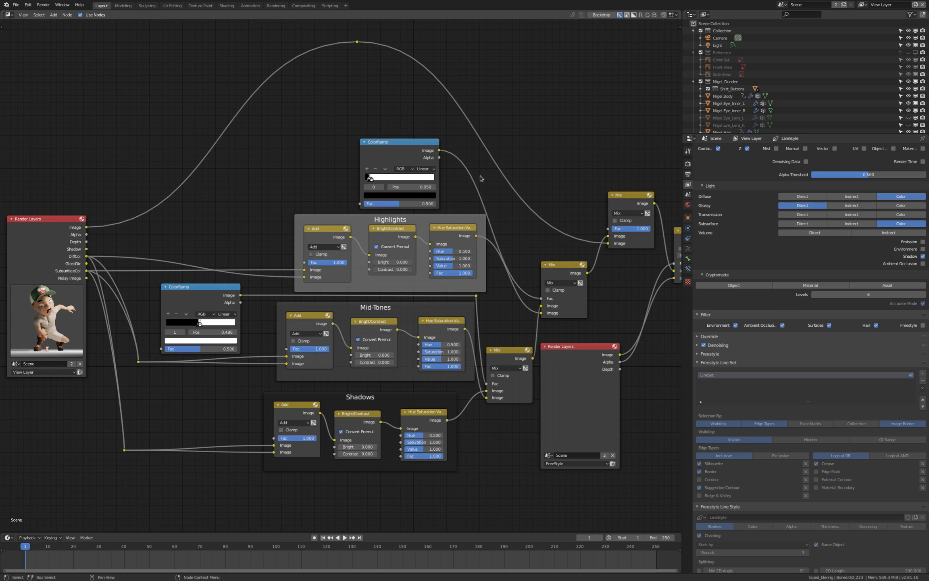
pyautogui.moveTo(399, 141); pyautogui.dragTo(405, 141)
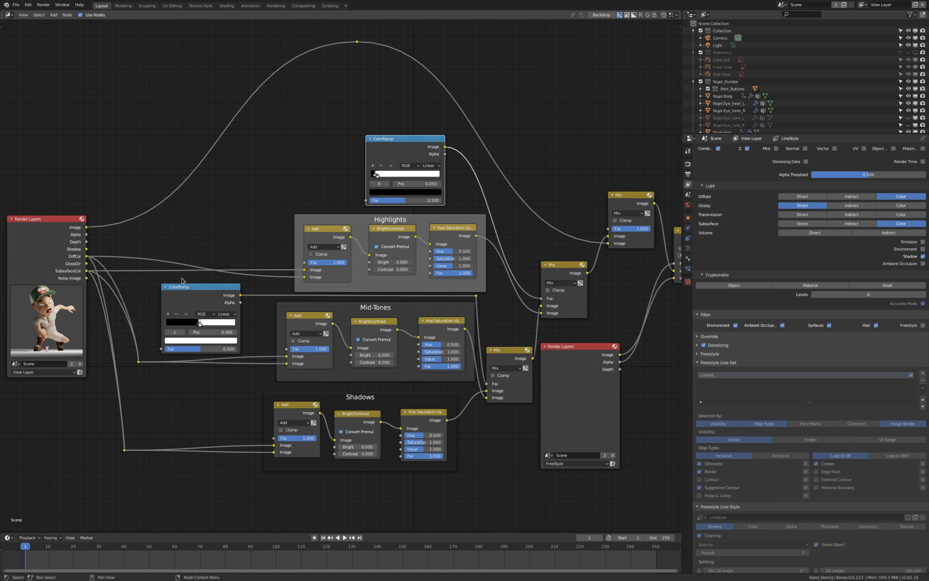
# - Feed the Shadow pass into the Mid-Tones ColorRamp's Fac and the GlossDir pass into the Highlights ColorRamp's Fac, adjusting the ramps' placement
pyautogui.click(194, 292)
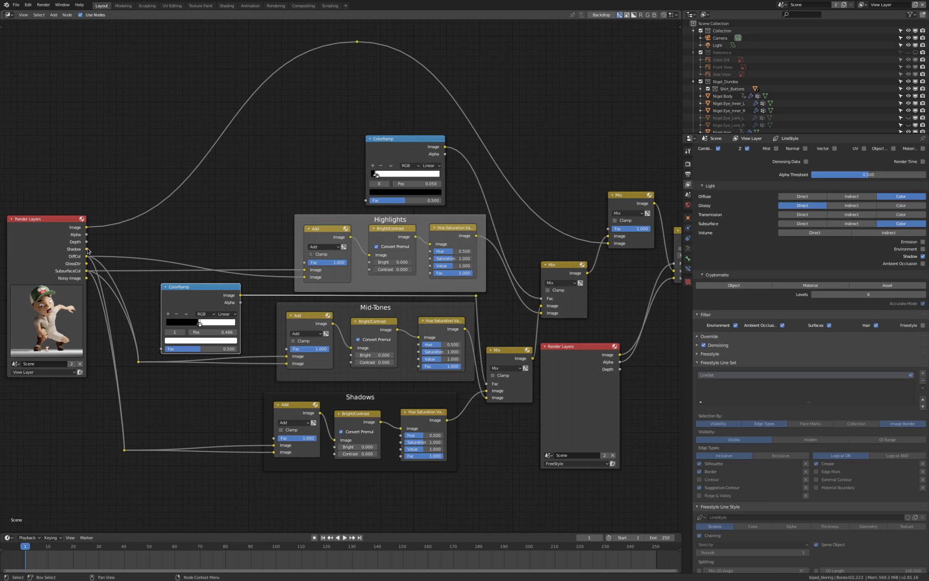
pyautogui.moveTo(86, 249); pyautogui.dragTo(162, 349)
pyautogui.moveTo(189, 287); pyautogui.dragTo(195, 285)
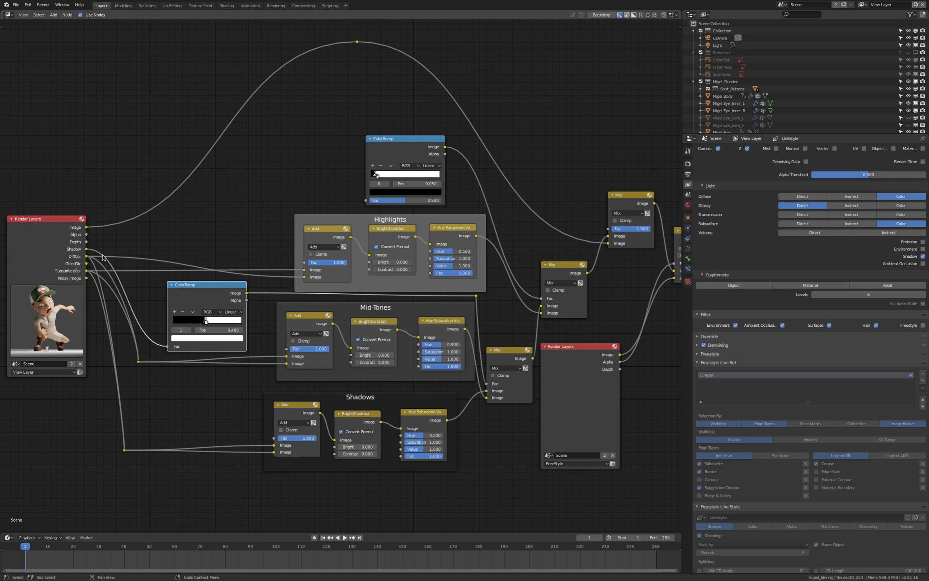
pyautogui.moveTo(88, 266); pyautogui.dragTo(365, 202)
pyautogui.moveTo(406, 138)
pyautogui.mouseDown()
pyautogui.moveTo(374, 136)
pyautogui.moveTo(406, 137)
pyautogui.mouseUp()
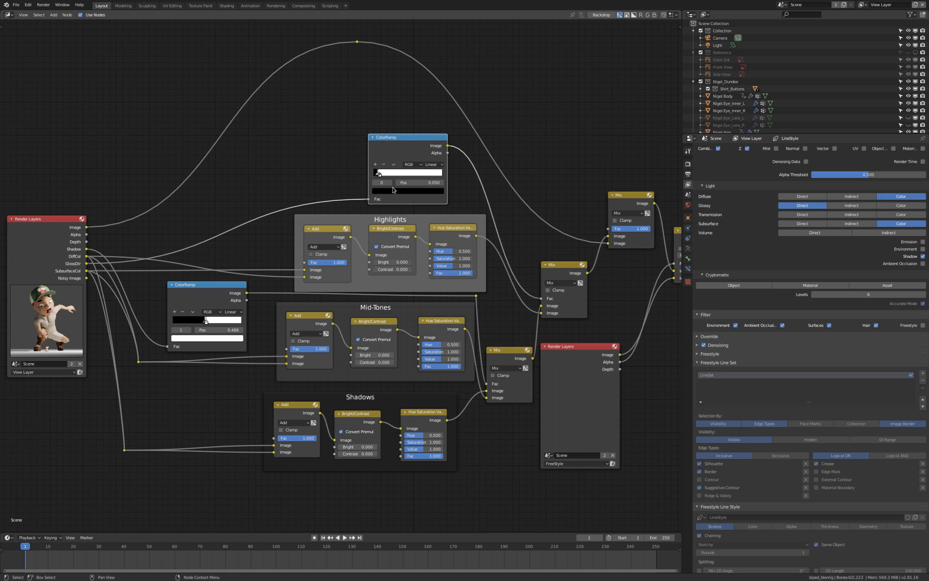
pyautogui.scroll(3, 418, 139)
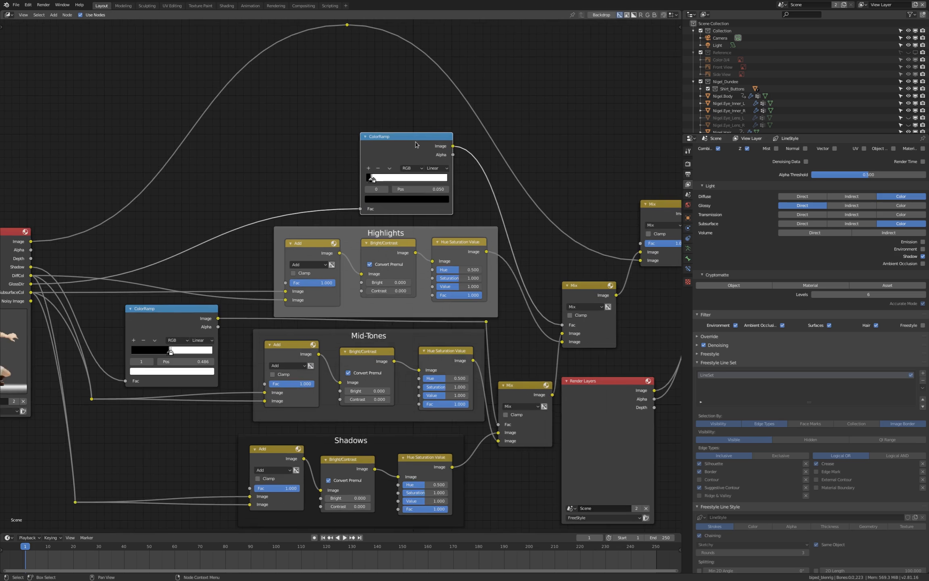
pyautogui.scroll(-2, 409, 145)
pyautogui.scroll(1, 406, 140)
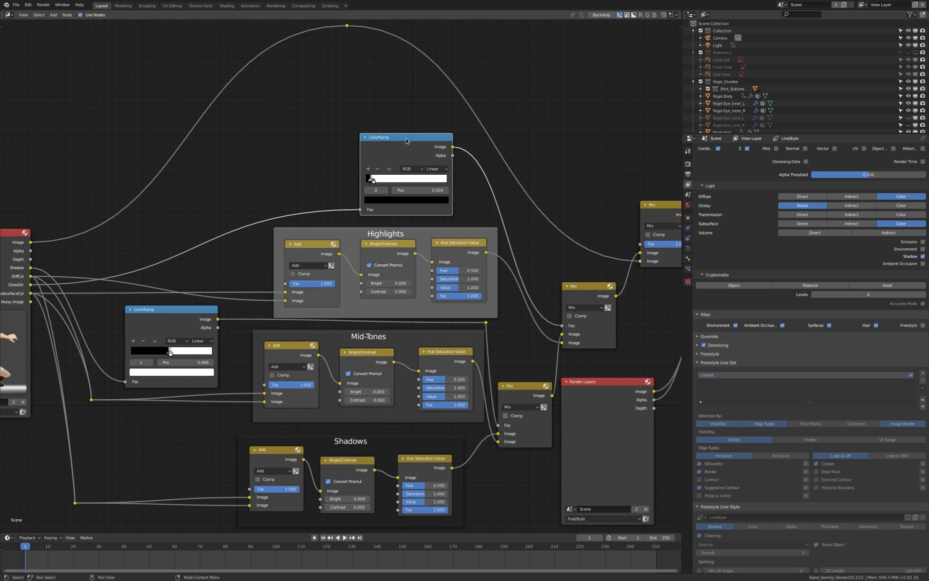
pyautogui.scroll(-1, 406, 141)
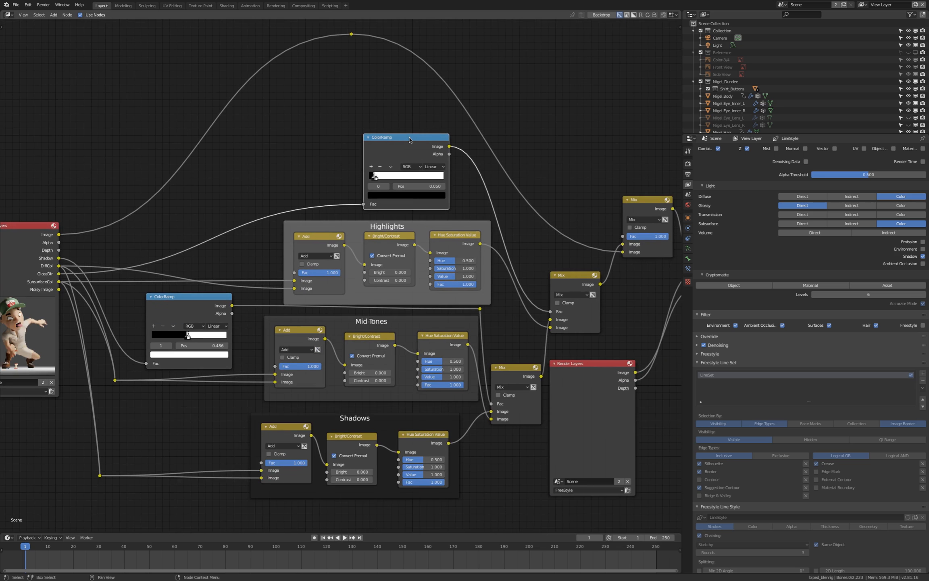
pyautogui.moveTo(409, 139); pyautogui.dragTo(402, 139)
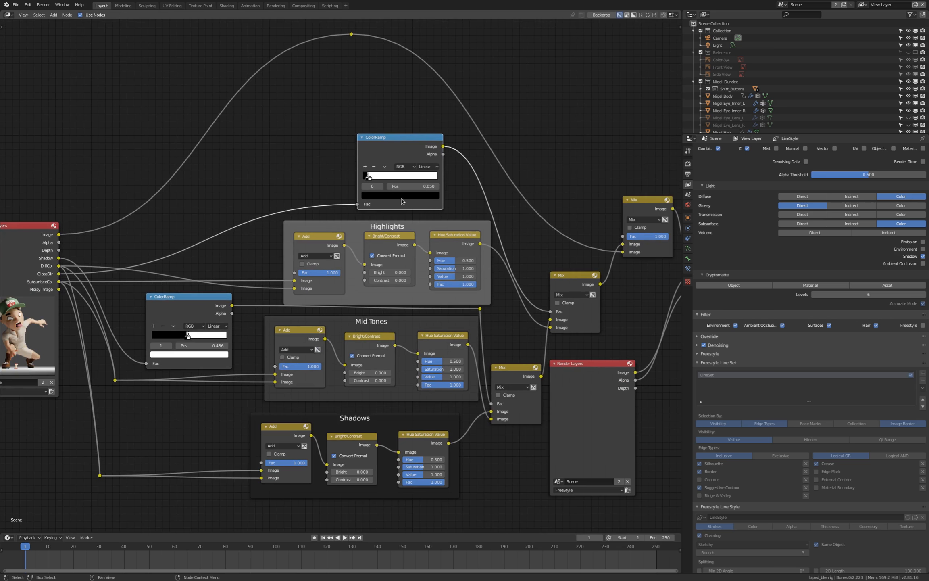
# - Render the current frame, shrink and reposition the render window, and close it
pyautogui.scroll(-1, 314, 230)
pyautogui.scroll(1, 482, 181)
pyautogui.scroll(-1, 465, 196)
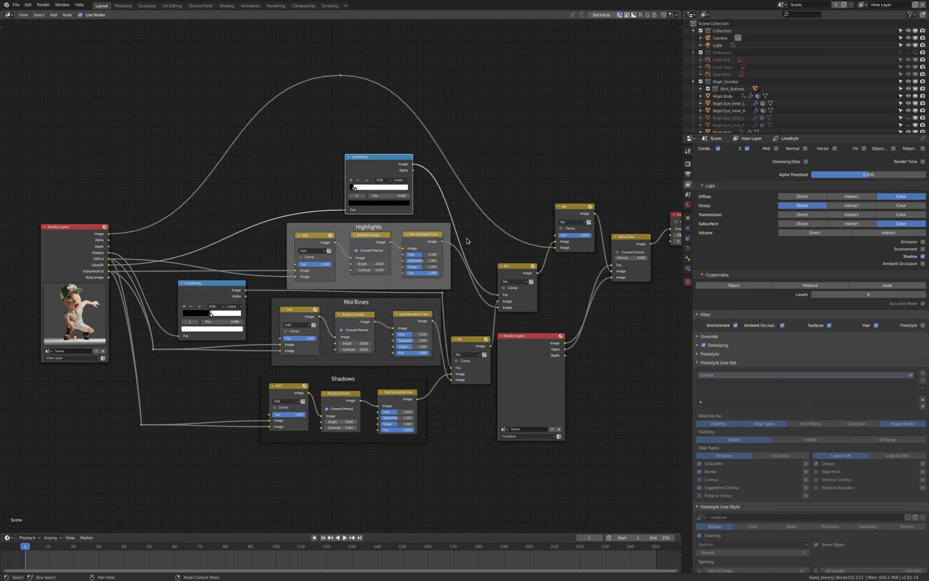
pyautogui.press('F12')
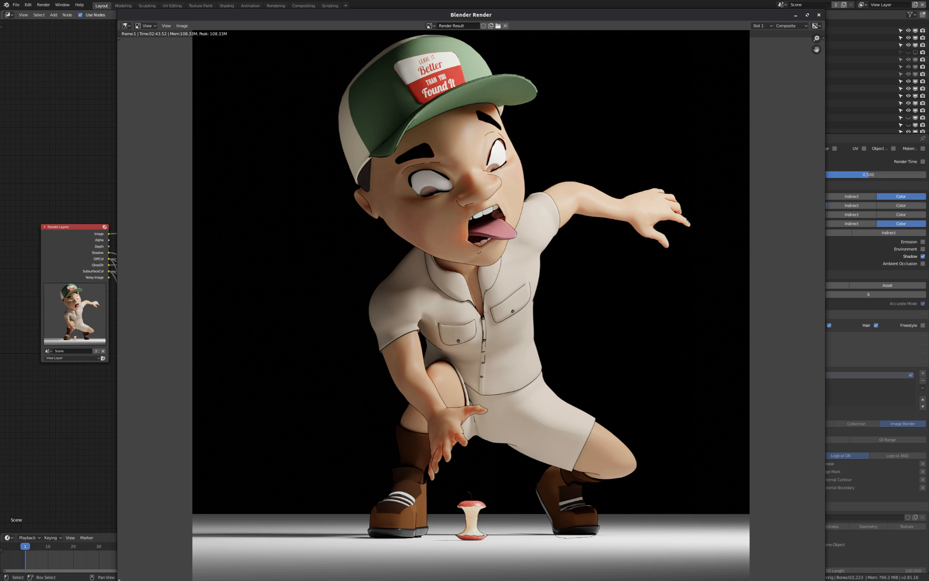
pyautogui.moveTo(121, 9); pyautogui.dragTo(616, 274)
pyautogui.moveTo(679, 278); pyautogui.dragTo(599, 80)
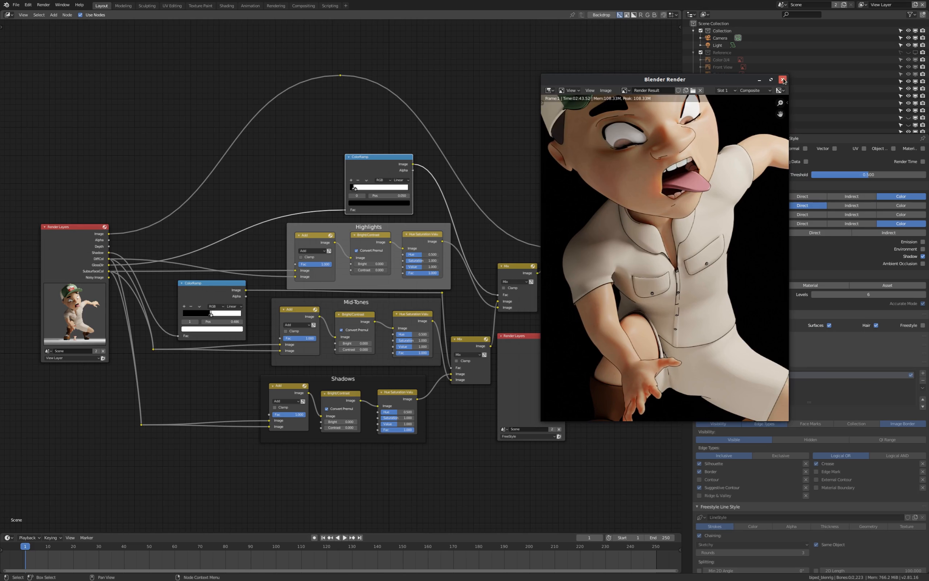
pyautogui.click(781, 78)
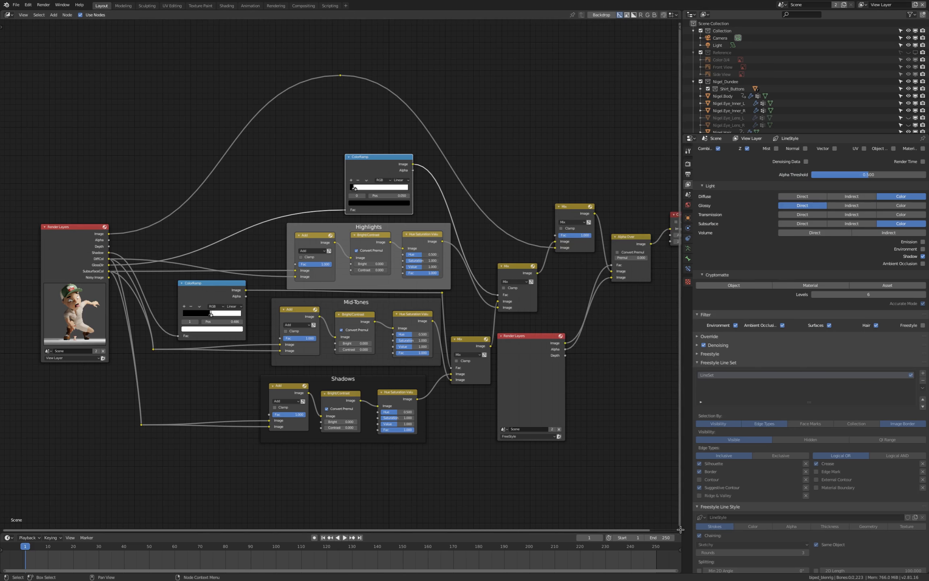
# - Split the node editor vertically, switch the new area to an Image Editor, and display the Render Result fitted to show the character
pyautogui.moveTo(682, 530); pyautogui.dragTo(449, 504)
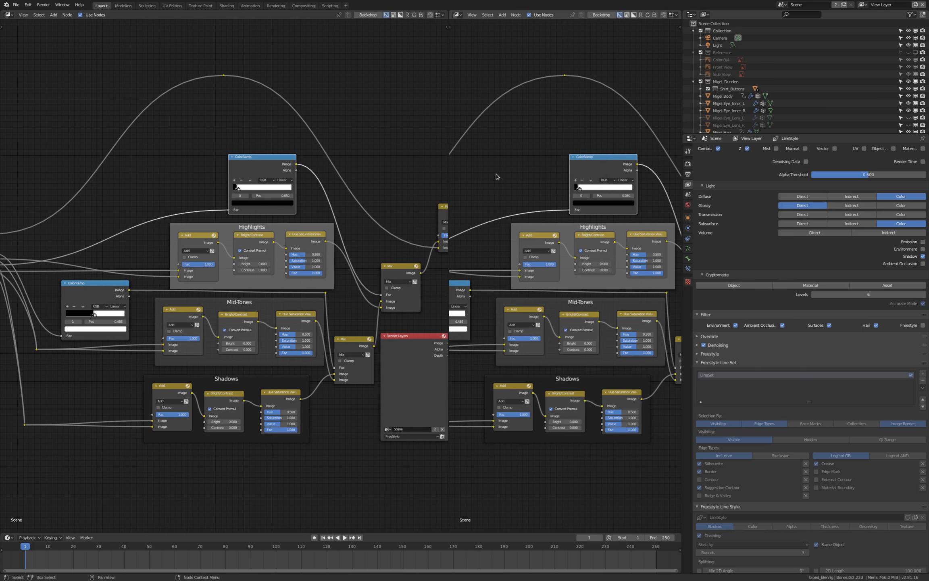
pyautogui.click(458, 15)
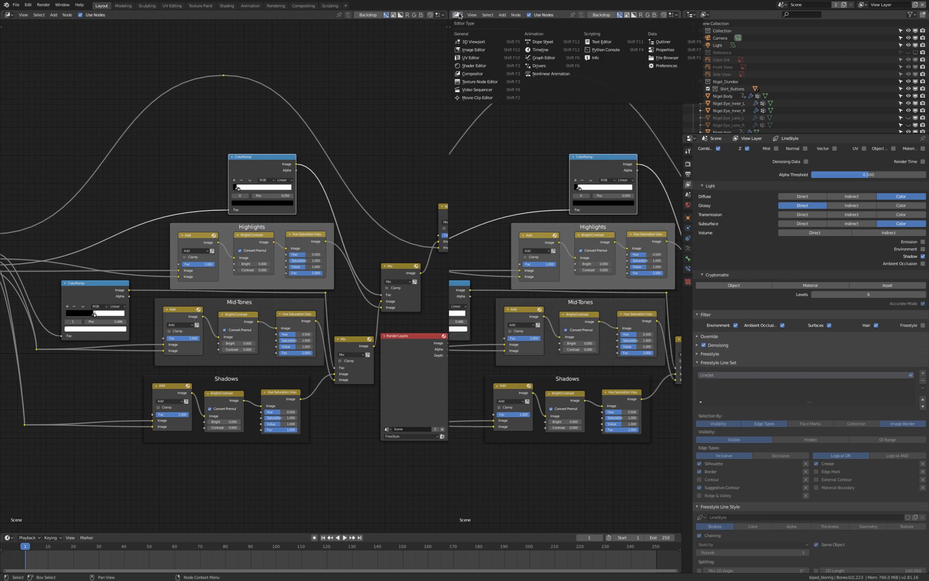
pyautogui.click(480, 49)
pyautogui.click(535, 15)
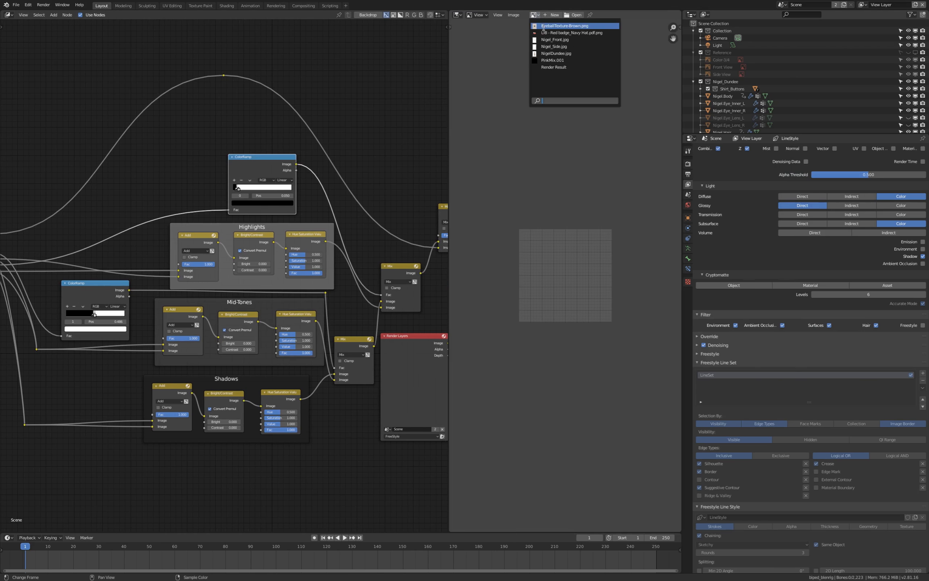
pyautogui.click(561, 68)
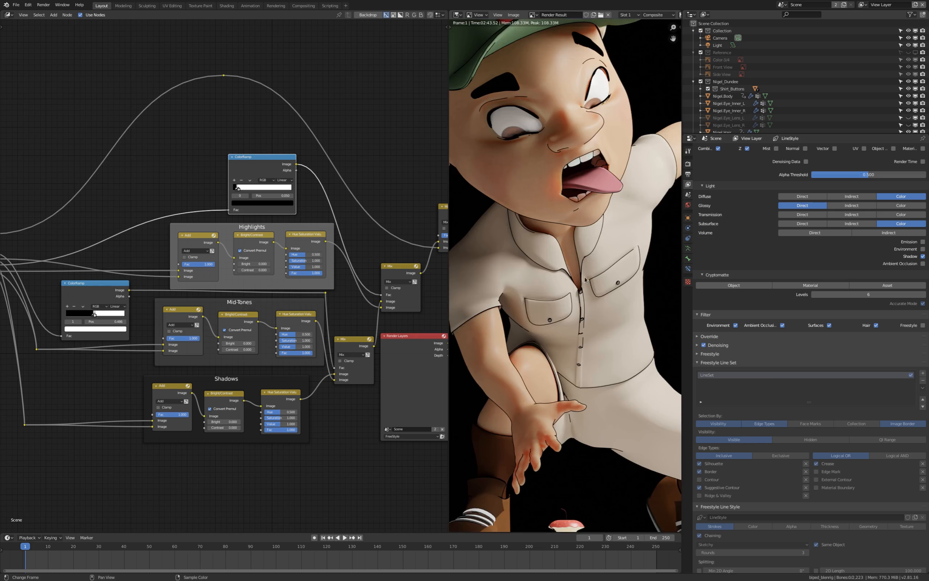
pyautogui.scroll(-2, 585, 279)
pyautogui.scroll(2, 553, 213)
pyautogui.scroll(-1, 529, 242)
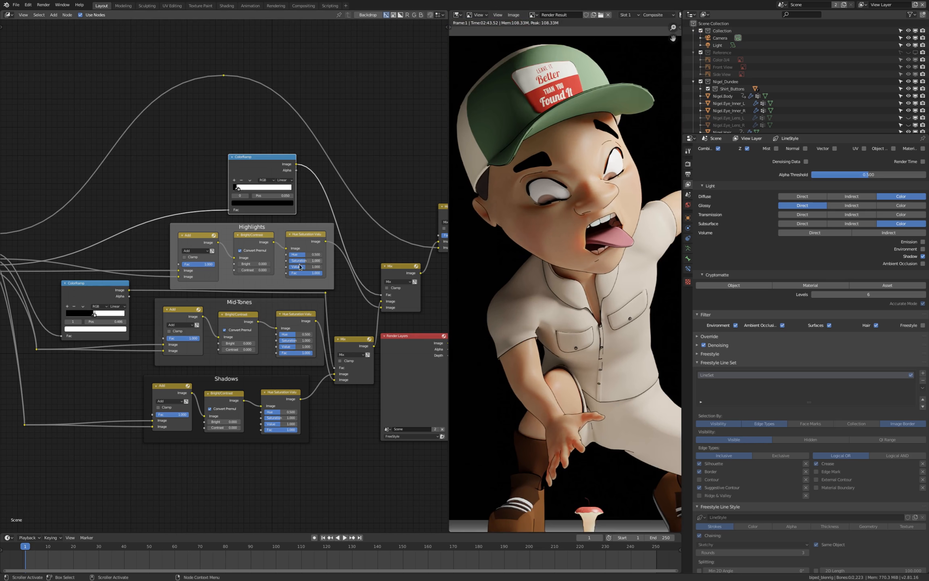
# - Lower the reroute on the direct Image link so it sits just above the Highlights ColorRamp
pyautogui.scroll(-1, 133, 166)
pyautogui.scroll(-1, 131, 220)
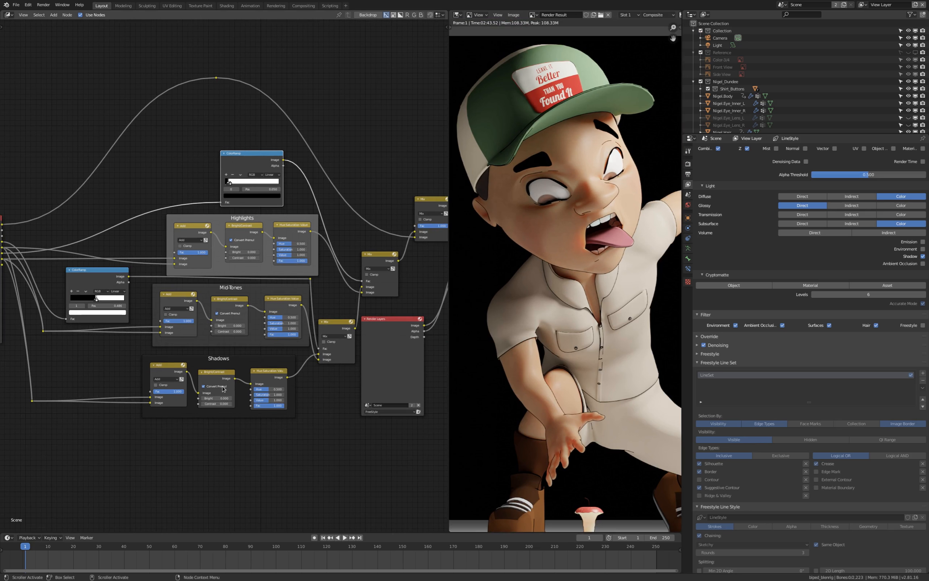
pyautogui.scroll(3, 222, 387)
pyautogui.scroll(-5, 305, 397)
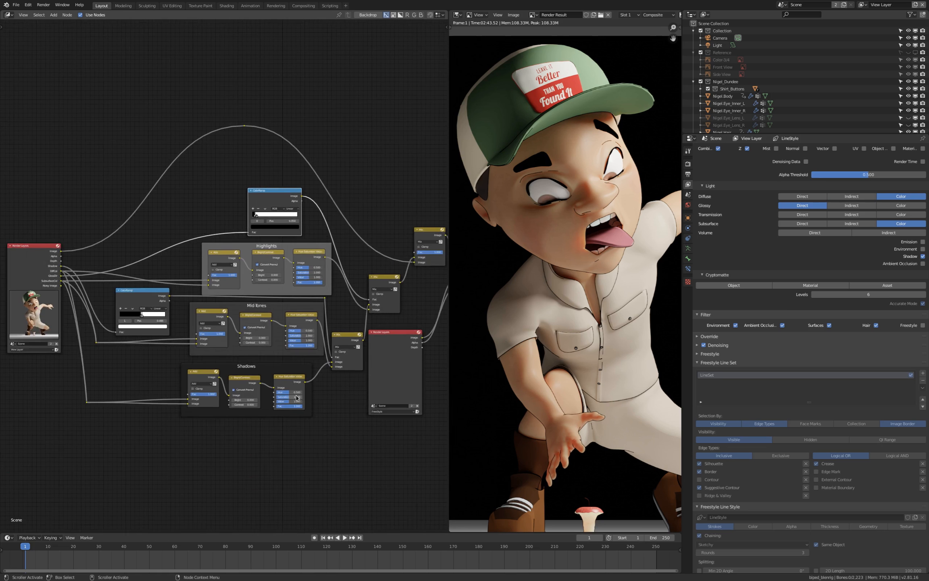
pyautogui.scroll(4, 384, 315)
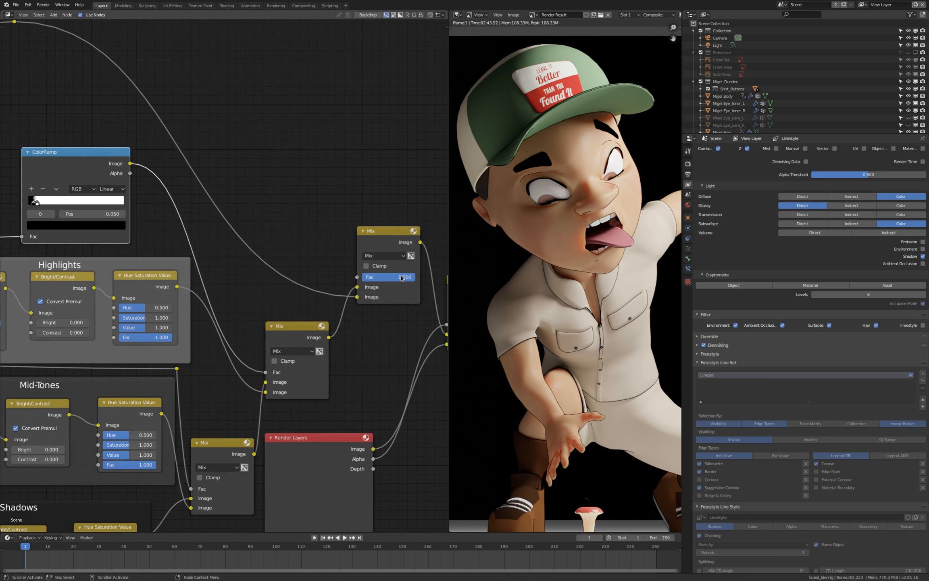
pyautogui.scroll(-2, 402, 278)
pyautogui.scroll(3, 369, 272)
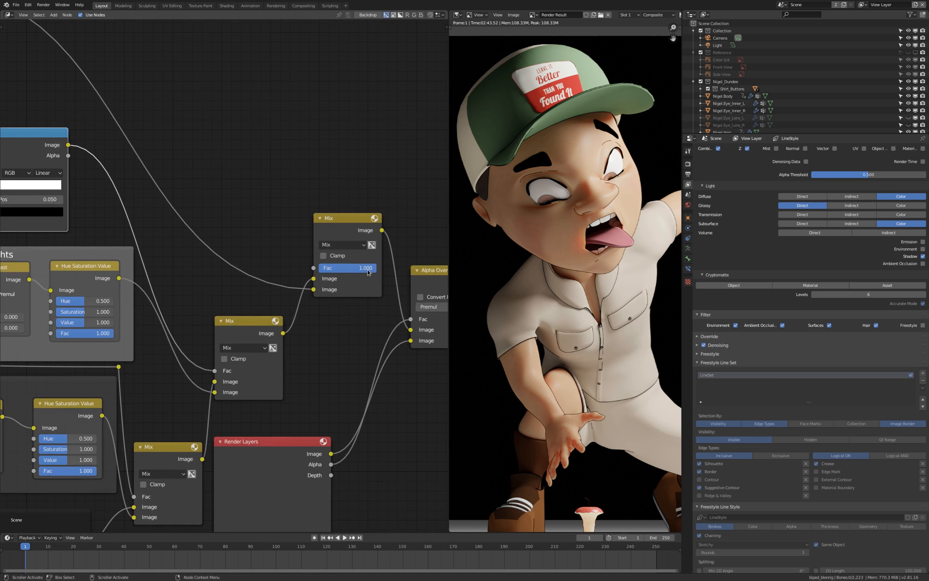
pyautogui.scroll(-4, 359, 263)
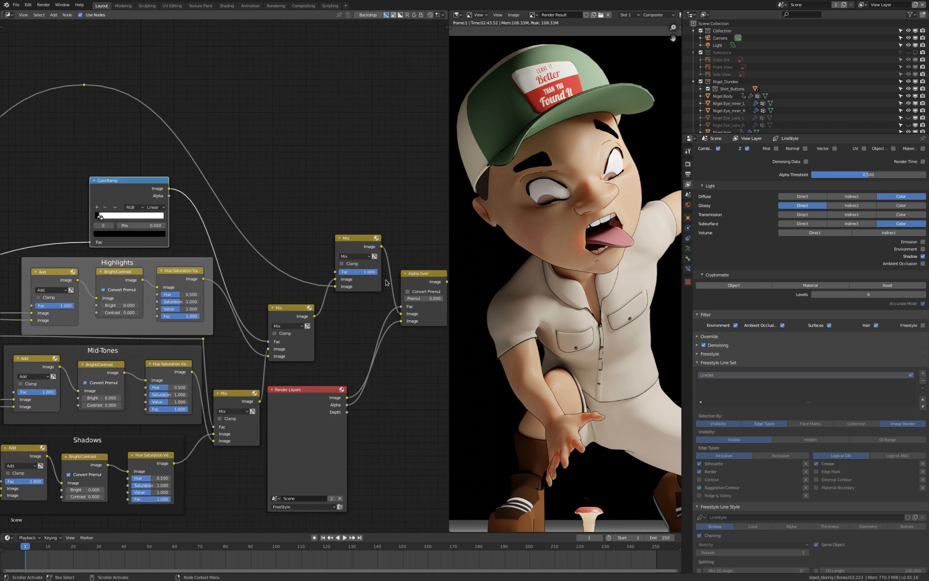
pyautogui.click(197, 157)
pyautogui.press('g')
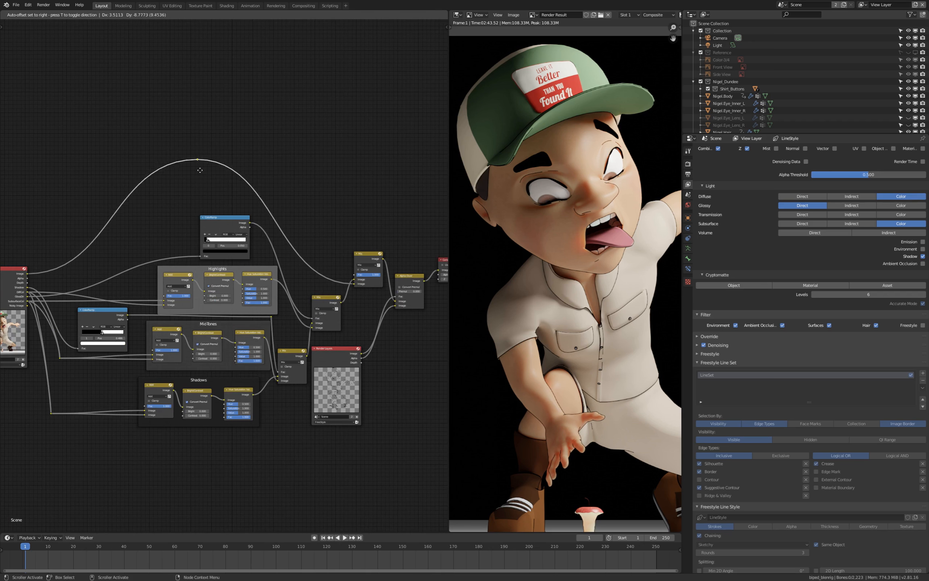
pyautogui.click(216, 204)
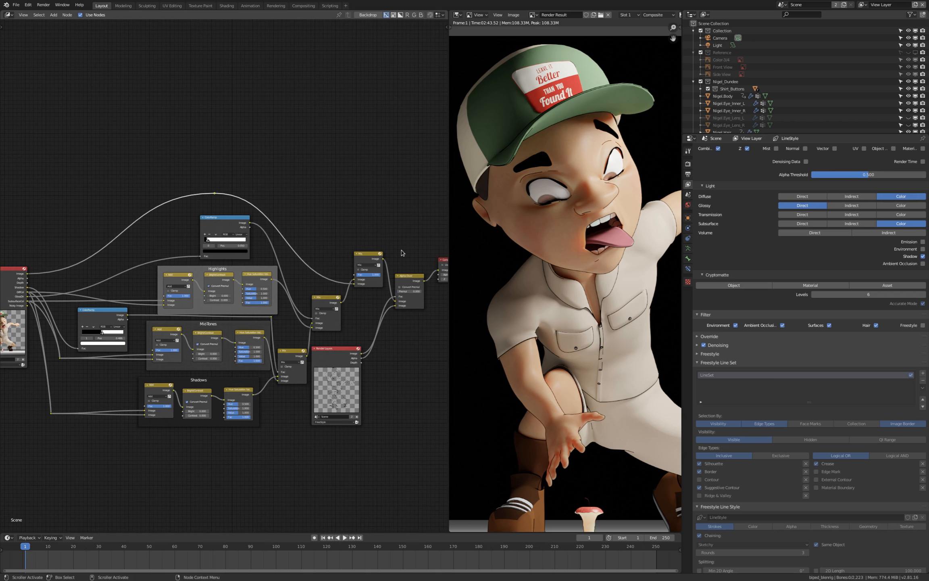
# - Set the Fac of the last Mix node before Alpha Over to 0.000
pyautogui.scroll(3, 372, 277)
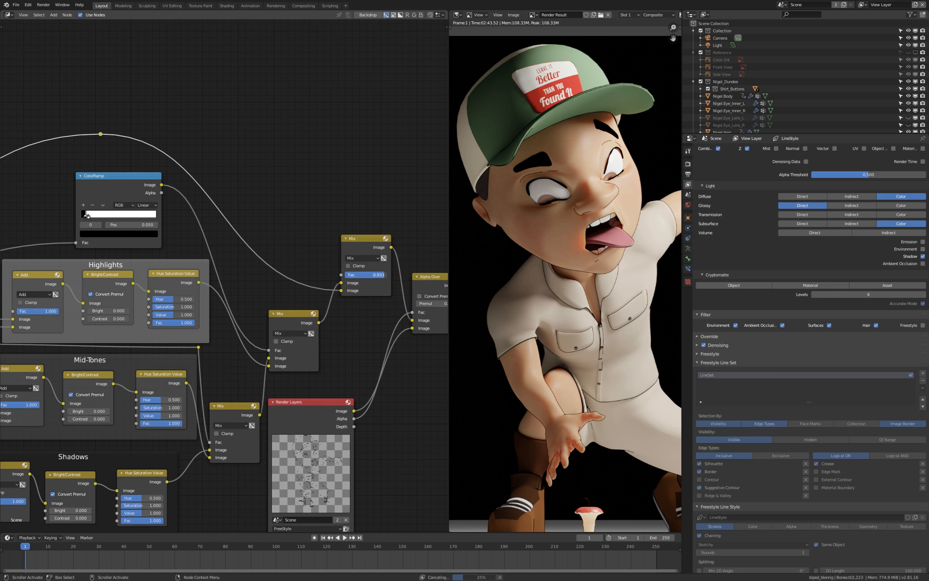
pyautogui.moveTo(380, 277); pyautogui.dragTo(348, 277)
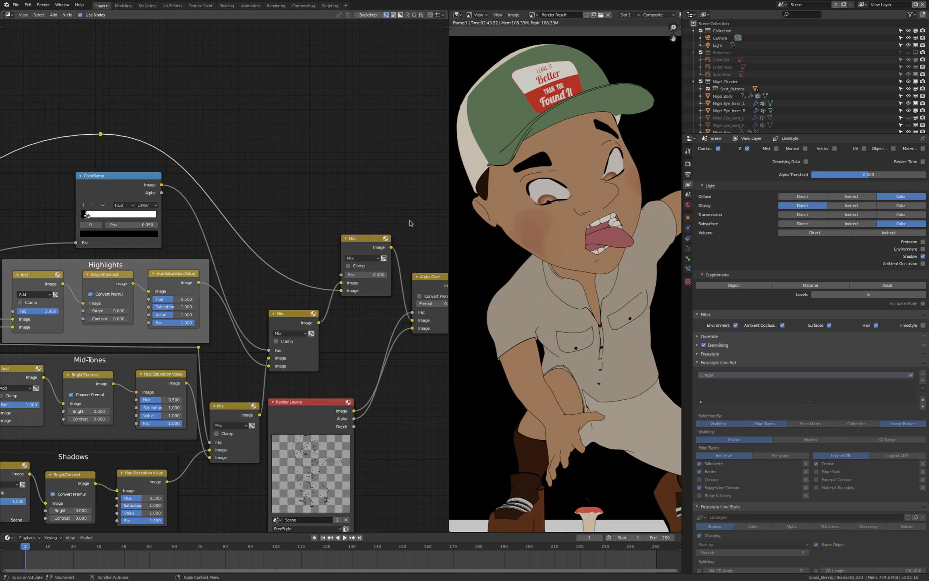
# - Set the Bright value of the Shadows frame's Bright/Contrast node to -6.200
pyautogui.scroll(-2, 407, 251)
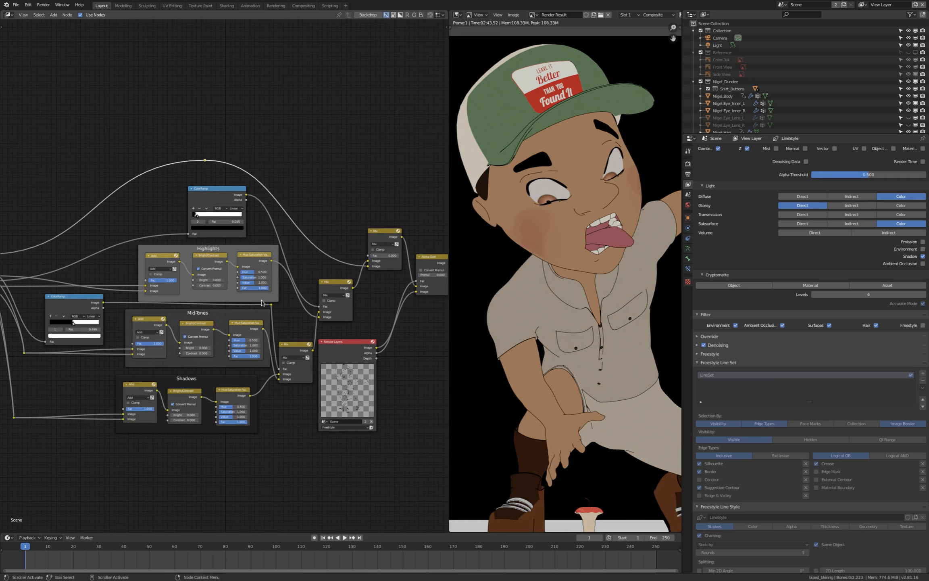
pyautogui.scroll(3, 261, 303)
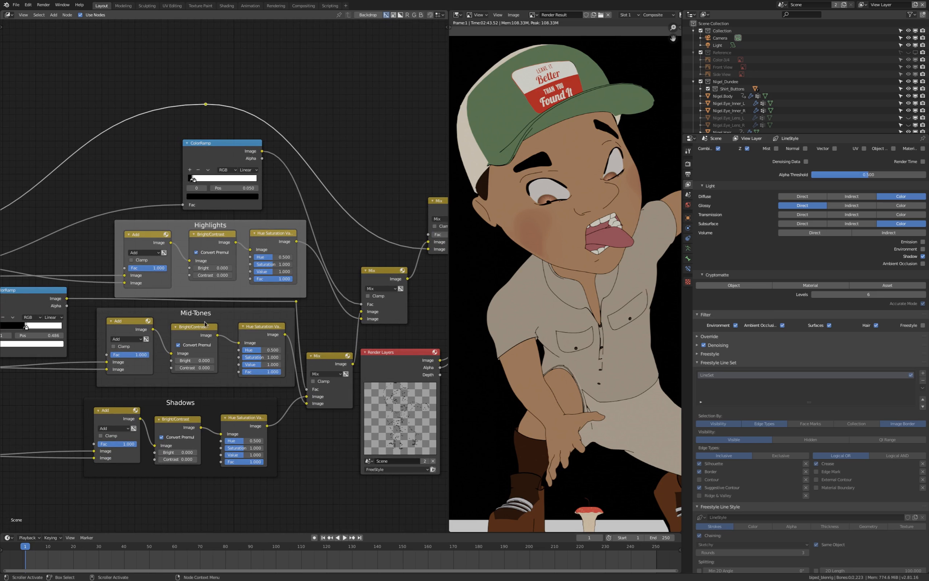
pyautogui.scroll(-3, 322, 306)
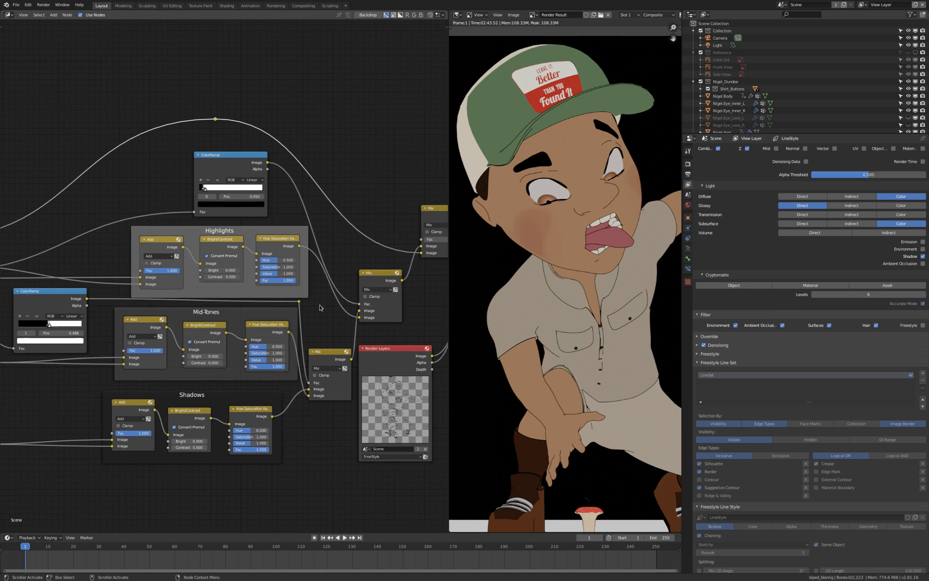
pyautogui.scroll(4, 422, 253)
pyautogui.moveTo(402, 245)
pyautogui.mouseDown()
pyautogui.moveTo(411, 245)
pyautogui.moveTo(398, 246)
pyautogui.mouseUp()
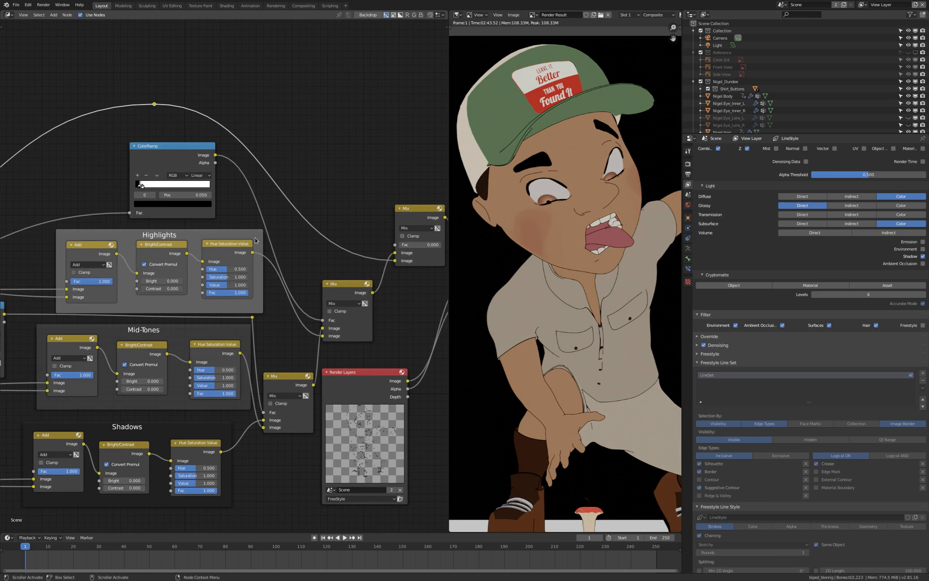
pyautogui.scroll(-2, 255, 240)
pyautogui.scroll(4, 142, 401)
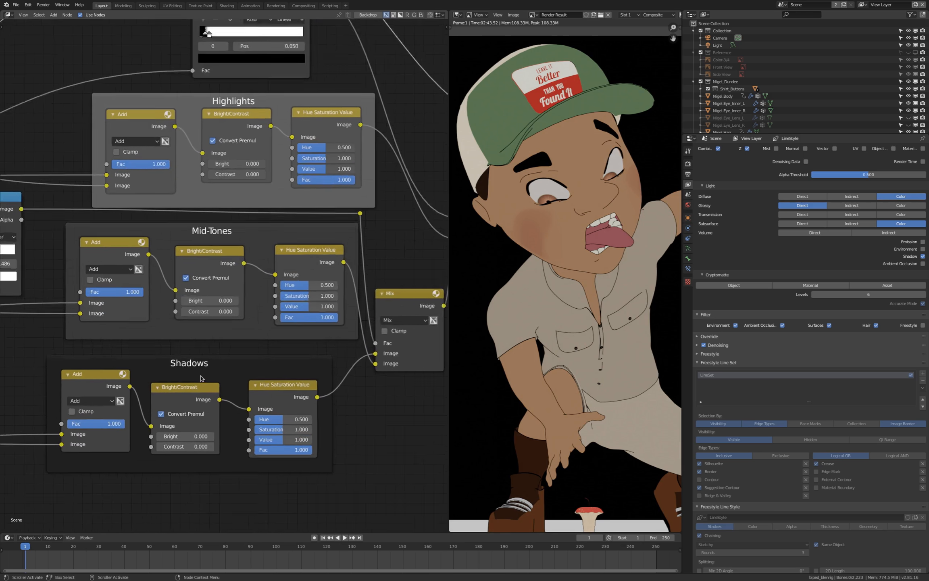
pyautogui.moveTo(191, 447); pyautogui.dragTo(166, 446)
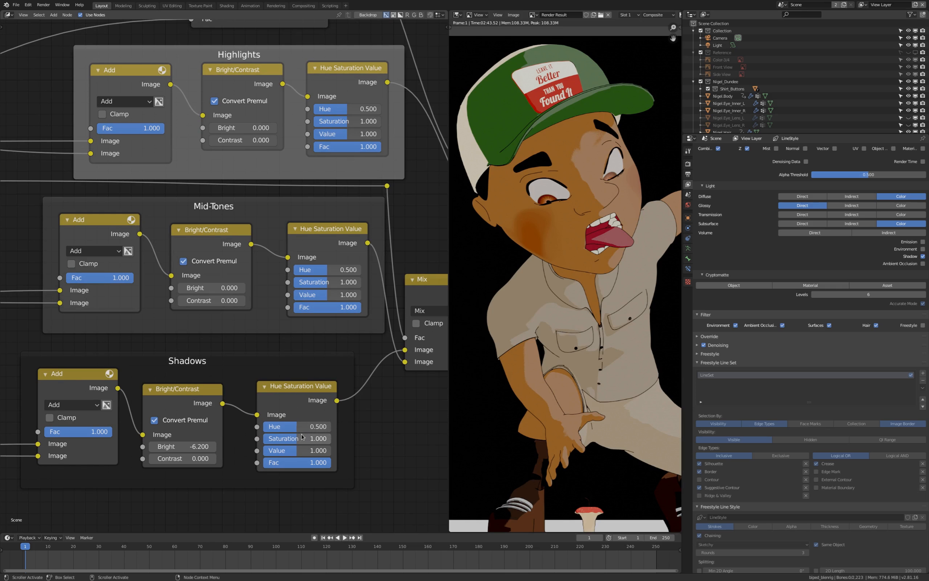
# - In the Shadows frame's Hue Saturation Value node, set Saturation to 0.767 and Value to 0.683
pyautogui.moveTo(293, 442)
pyautogui.mouseDown()
pyautogui.moveTo(277, 442)
pyautogui.moveTo(289, 439)
pyautogui.mouseUp()
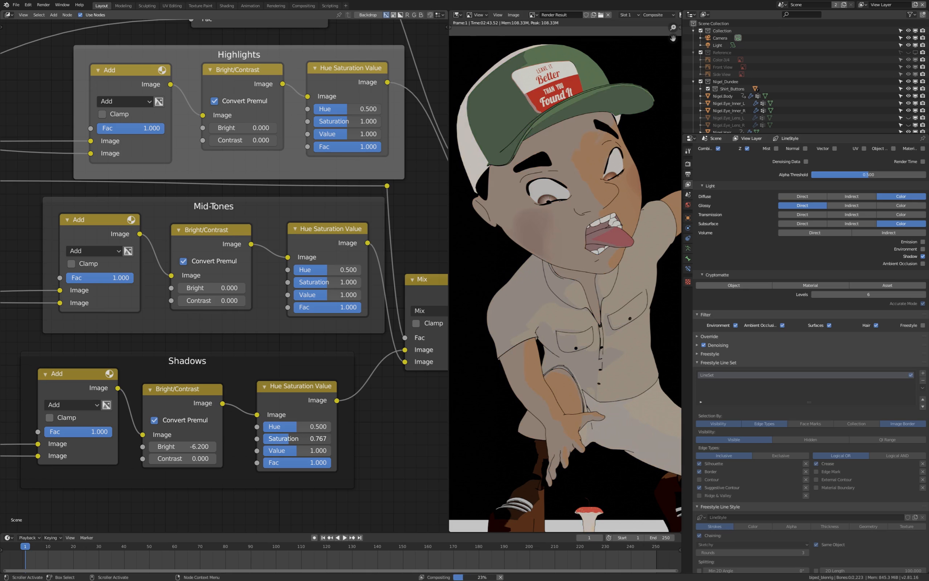
pyautogui.click(289, 439)
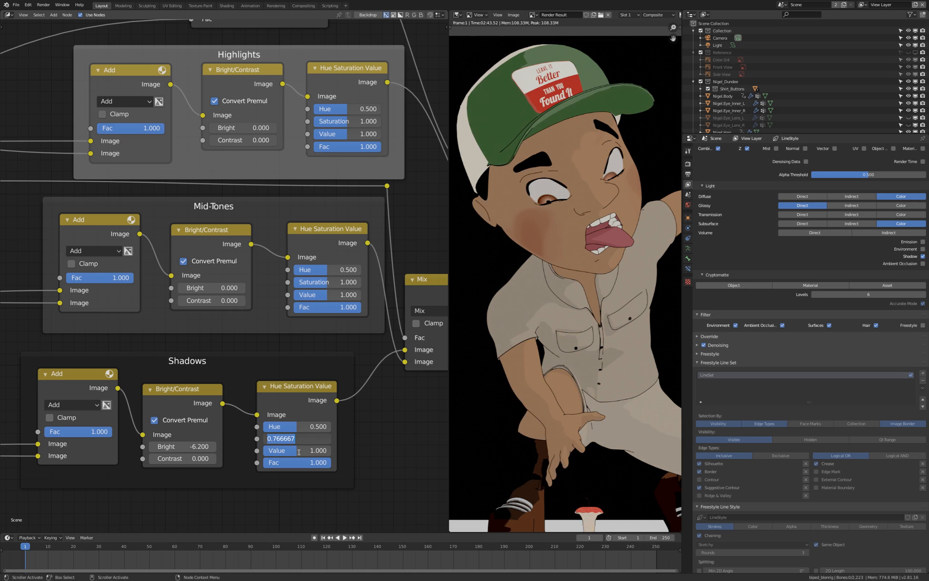
pyautogui.moveTo(311, 451); pyautogui.dragTo(287, 452)
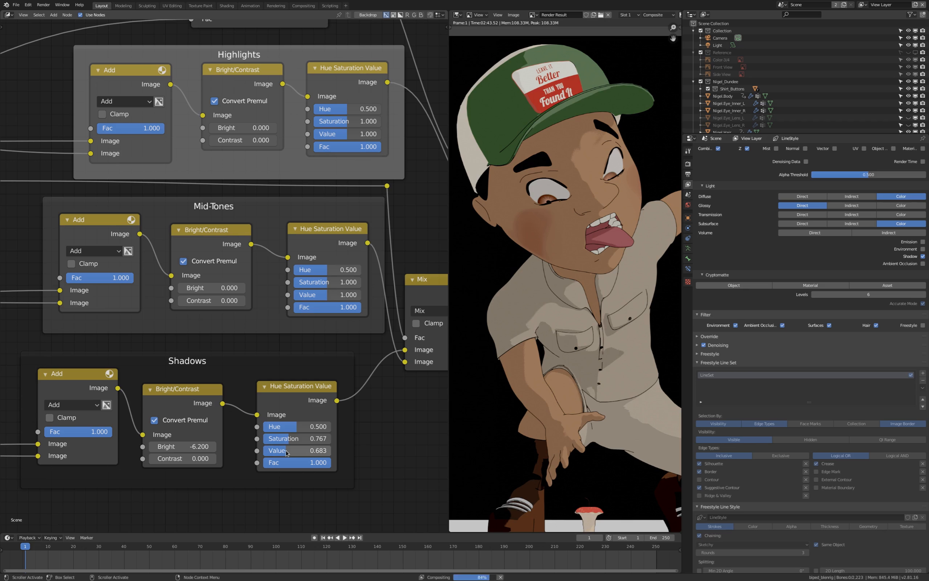
pyautogui.click(286, 450)
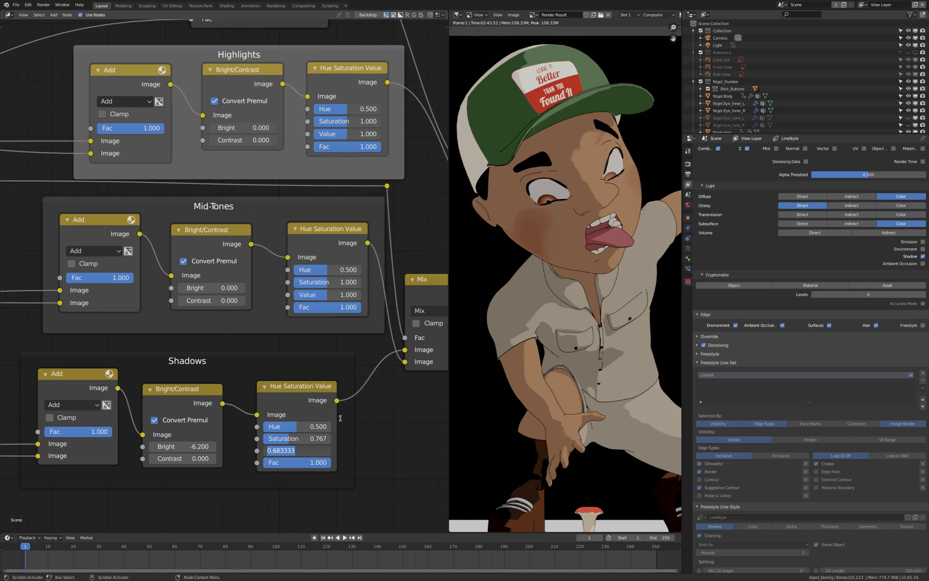
pyautogui.press('Return')
# - Shift both stops of the ColorRamp beside the Mid-Tones frame, placing the white stop at position 0.468
pyautogui.scroll(-3, 404, 412)
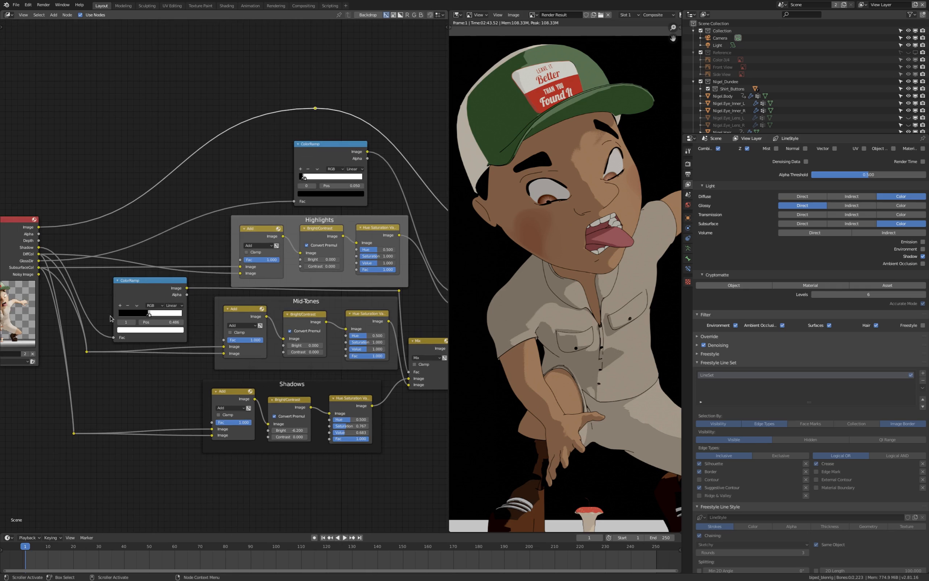
pyautogui.scroll(4, 149, 314)
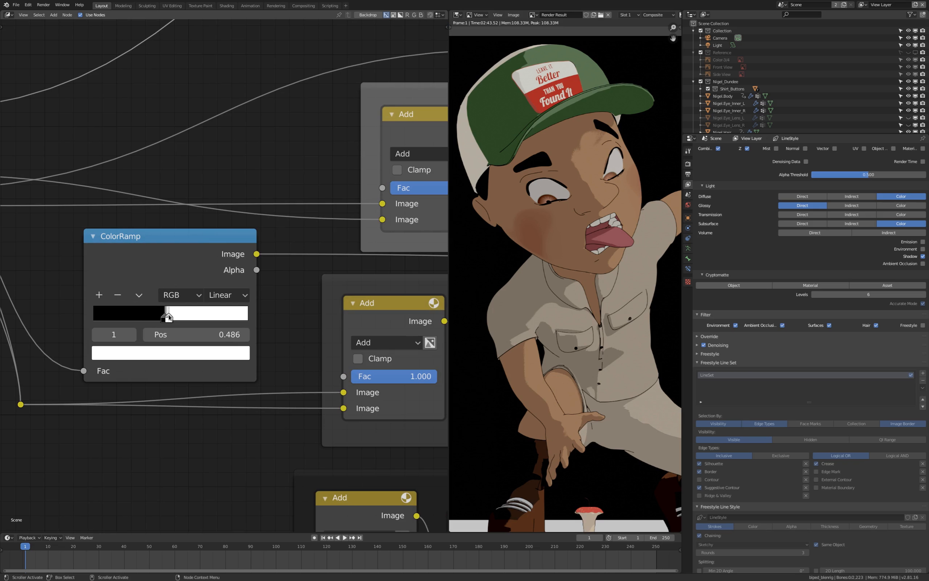
pyautogui.moveTo(163, 318); pyautogui.dragTo(197, 318)
pyautogui.moveTo(136, 318); pyautogui.dragTo(166, 318)
pyautogui.scroll(-4, 145, 365)
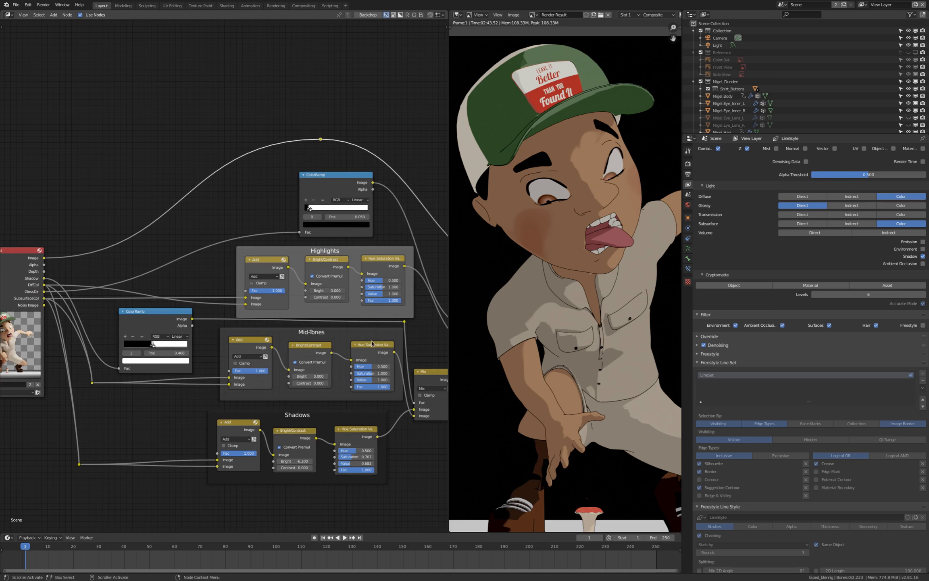
# - In the Highlights frame, set the Hue Saturation Value node's Value to 1.317 and the Bright/Contrast node's Bright to 4.200
pyautogui.scroll(3, 371, 343)
pyautogui.scroll(-2, 359, 345)
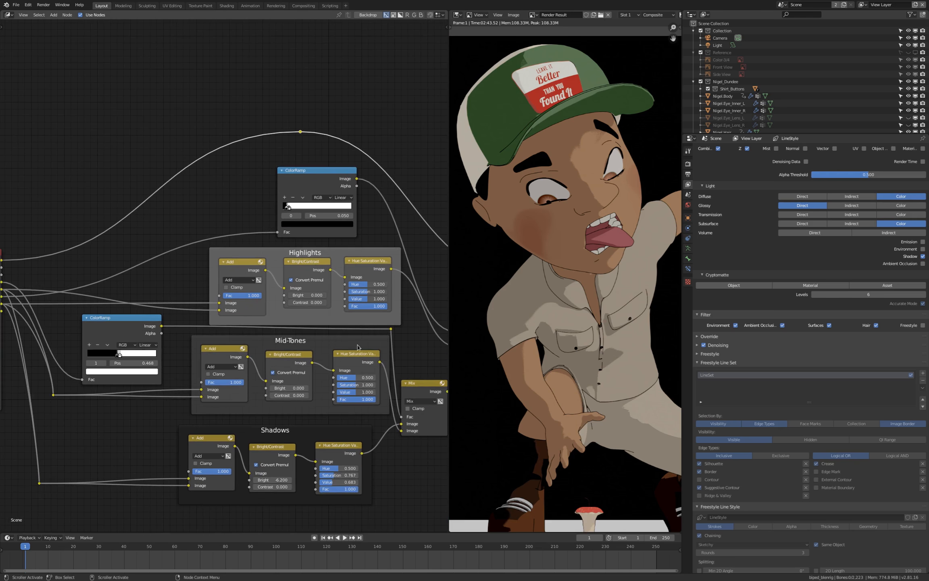
pyautogui.scroll(2, 368, 270)
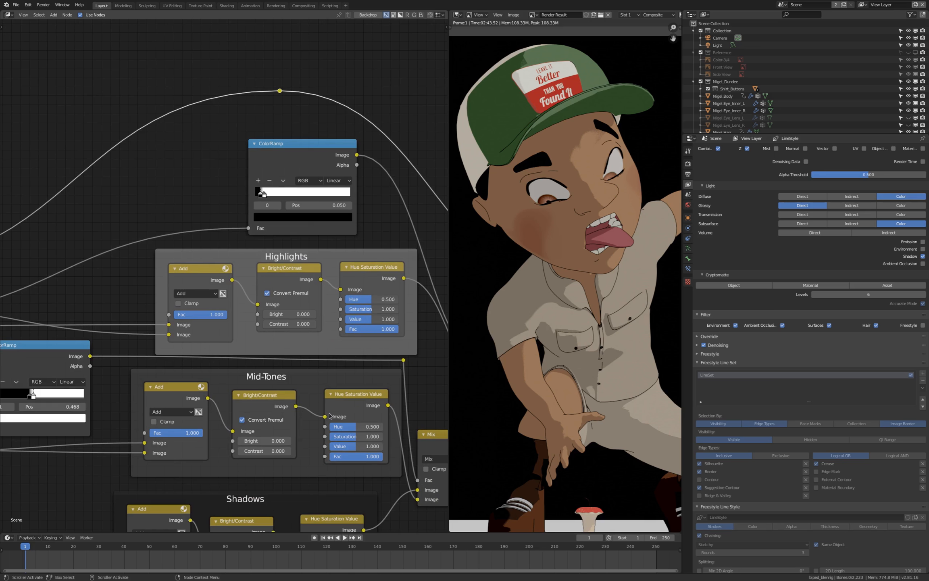
pyautogui.scroll(2, 344, 263)
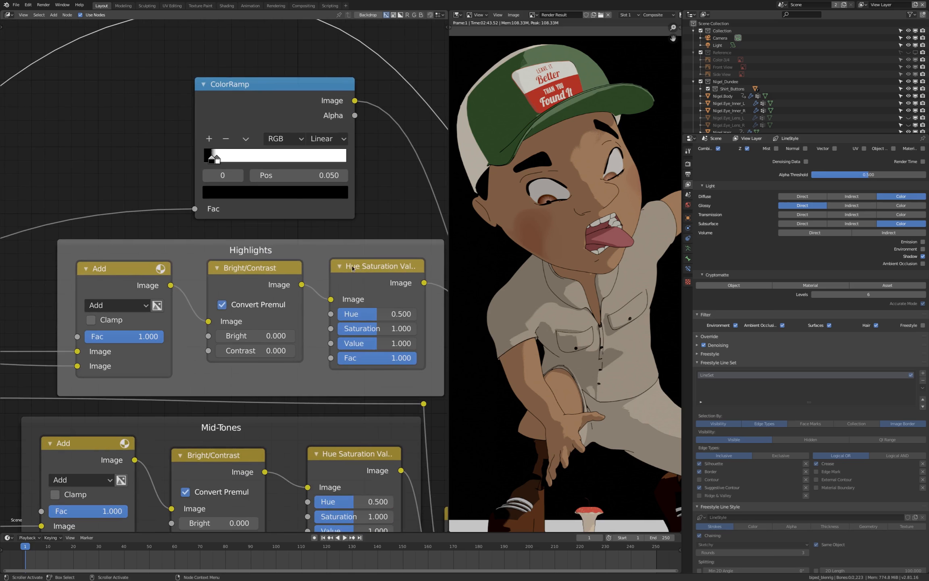
pyautogui.scroll(-1, 352, 268)
pyautogui.moveTo(371, 335); pyautogui.dragTo(382, 334)
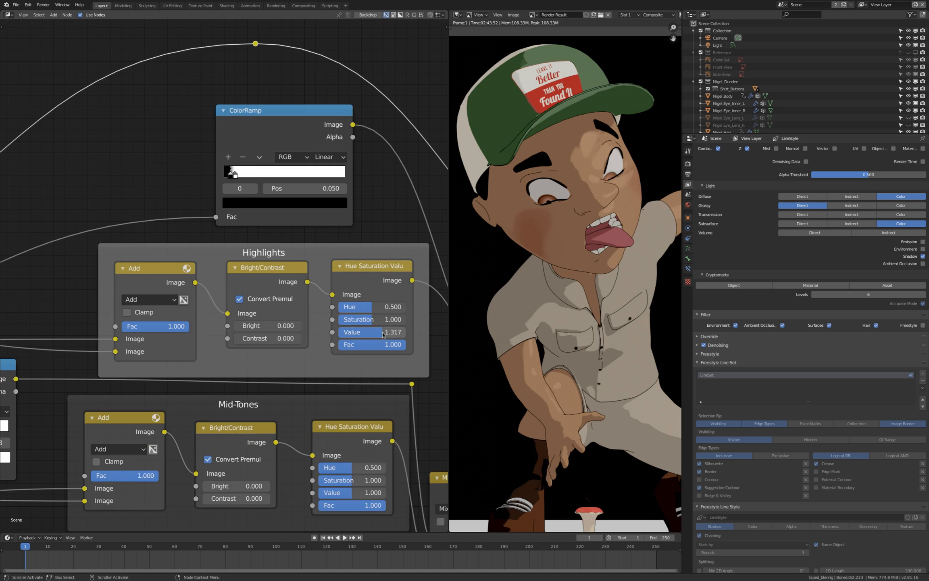
pyautogui.moveTo(266, 326)
pyautogui.mouseDown()
pyautogui.moveTo(306, 326)
pyautogui.moveTo(263, 326)
pyautogui.mouseUp()
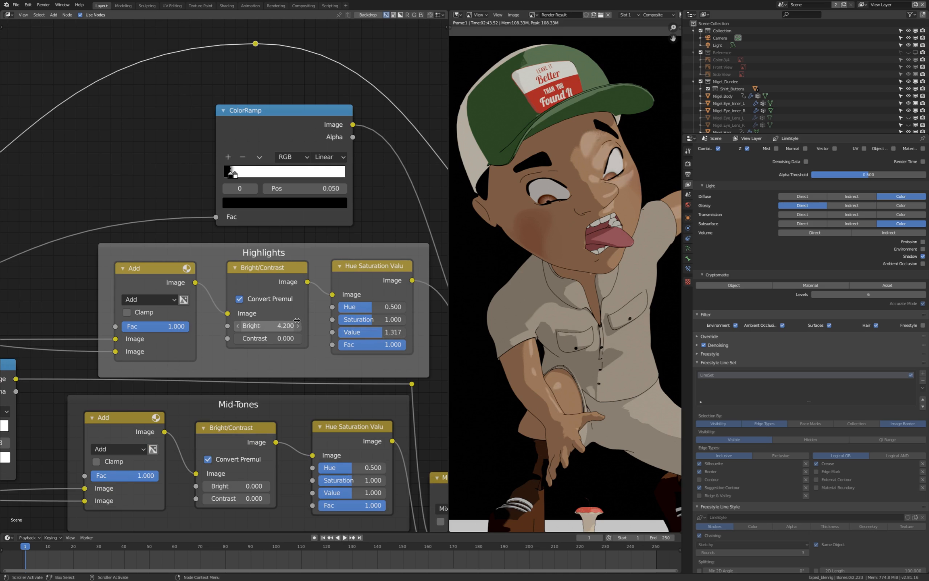
# - Adjust the Highlights frame's nodes to Saturation 0.900, Value 1.117 and Bright 15.300
pyautogui.moveTo(373, 320); pyautogui.dragTo(363, 321)
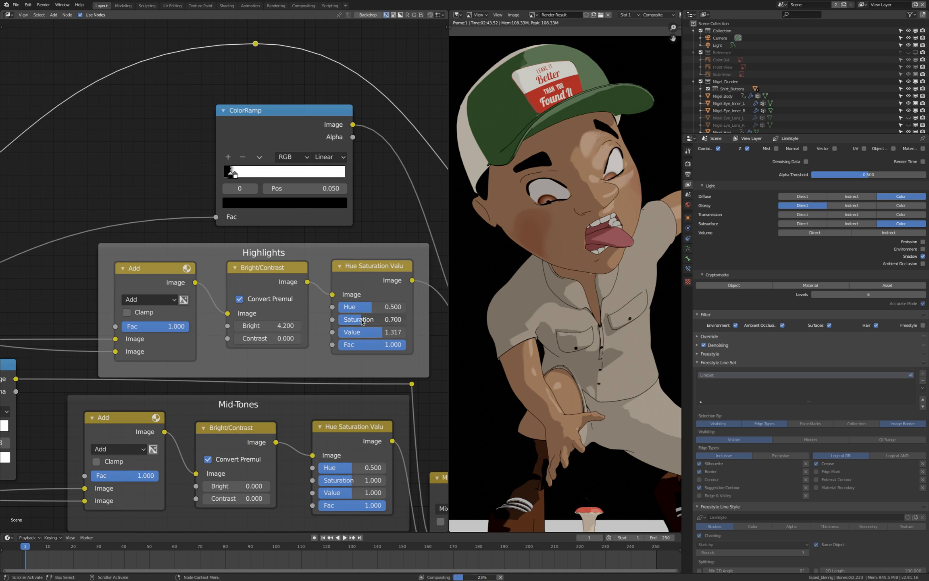
pyautogui.moveTo(362, 320); pyautogui.dragTo(376, 334)
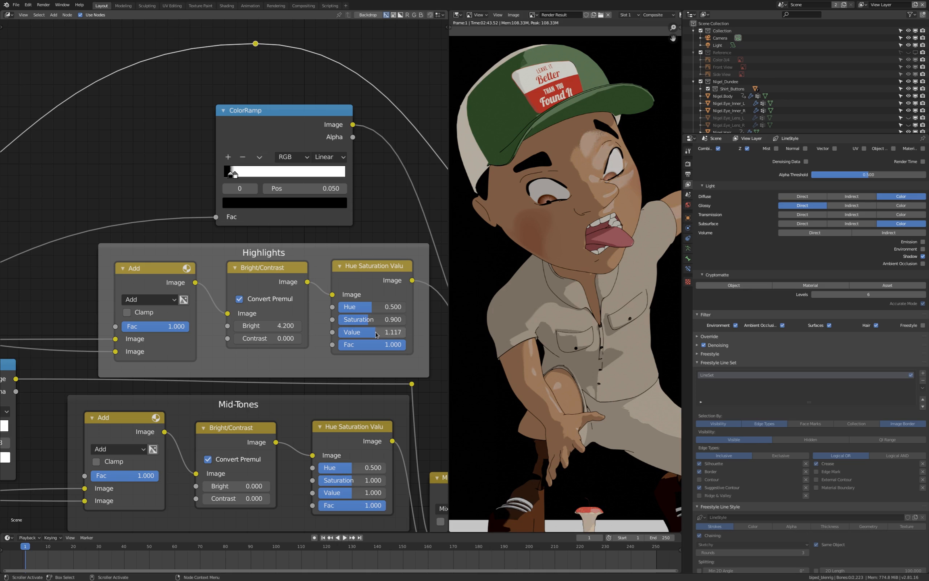
pyautogui.moveTo(255, 325); pyautogui.dragTo(307, 325)
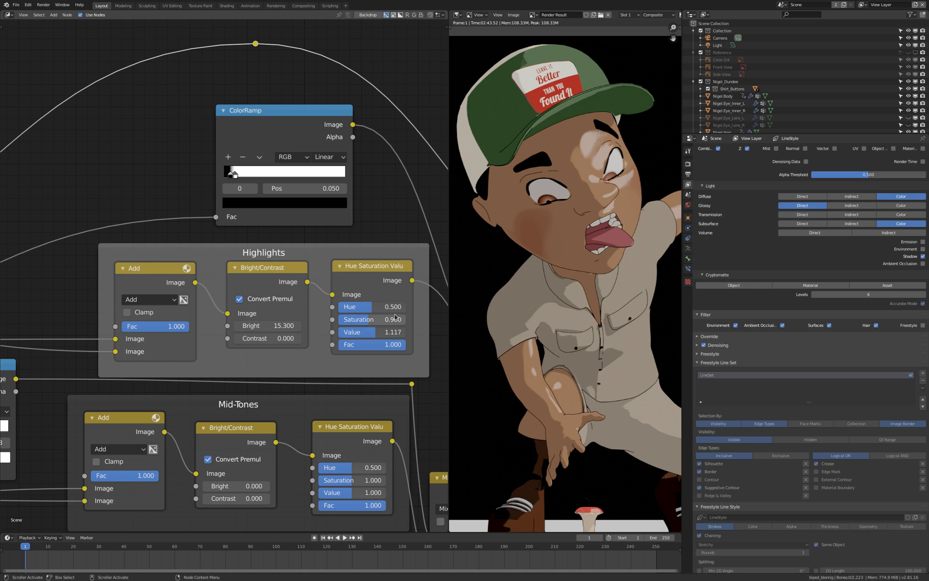
# - Shift both stops of the ColorRamp above the Highlights frame, placing black at 0.109 and white at 0.132
pyautogui.scroll(2, 227, 175)
pyautogui.moveTo(233, 175)
pyautogui.mouseDown()
pyautogui.moveTo(242, 174)
pyautogui.moveTo(226, 175)
pyautogui.moveTo(238, 174)
pyautogui.mouseUp()
pyautogui.click(228, 174)
pyautogui.click(240, 174)
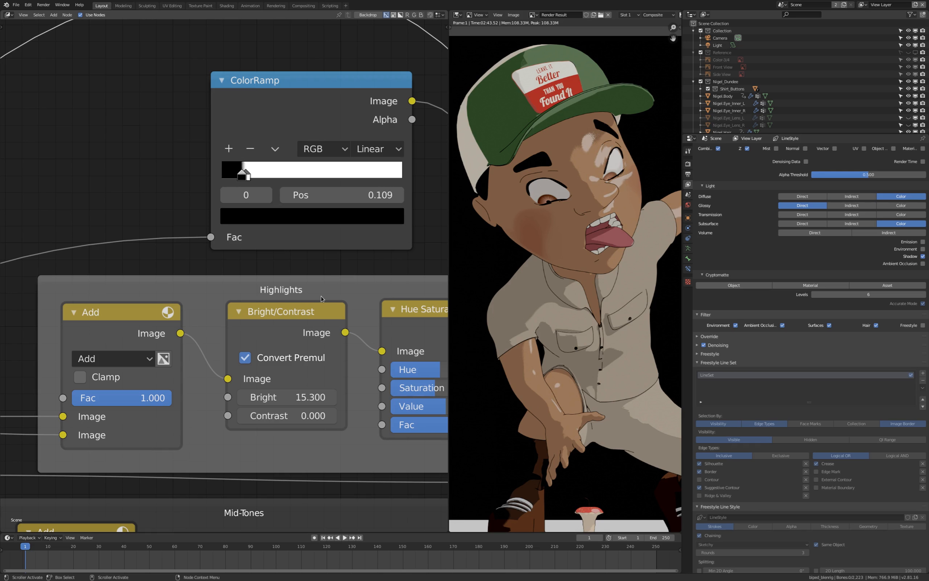
# - Set the Saturation of the Highlights frame's Hue Saturation Value node to 0.400
pyautogui.scroll(-3, 312, 311)
pyautogui.scroll(1, 341, 349)
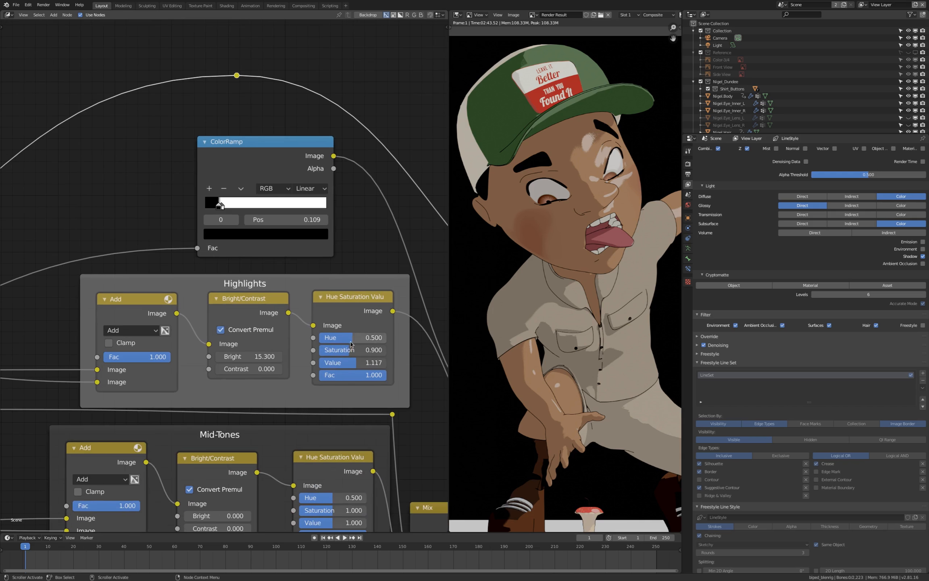
pyautogui.moveTo(333, 352); pyautogui.dragTo(299, 352)
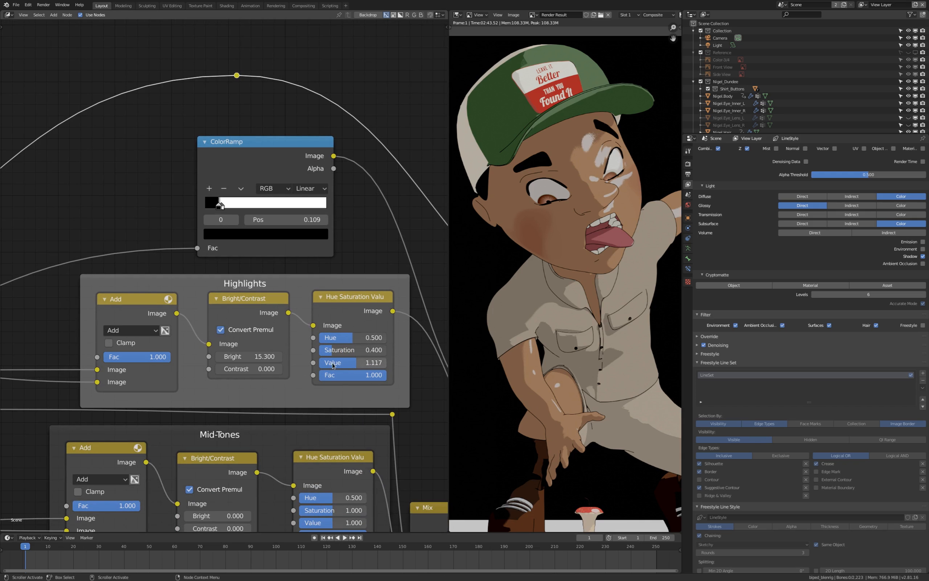
# - Darken the white stop of the ColorRamp above the Highlights frame to mid-grey and move its black stop to position 0.105
pyautogui.scroll(-3, 251, 387)
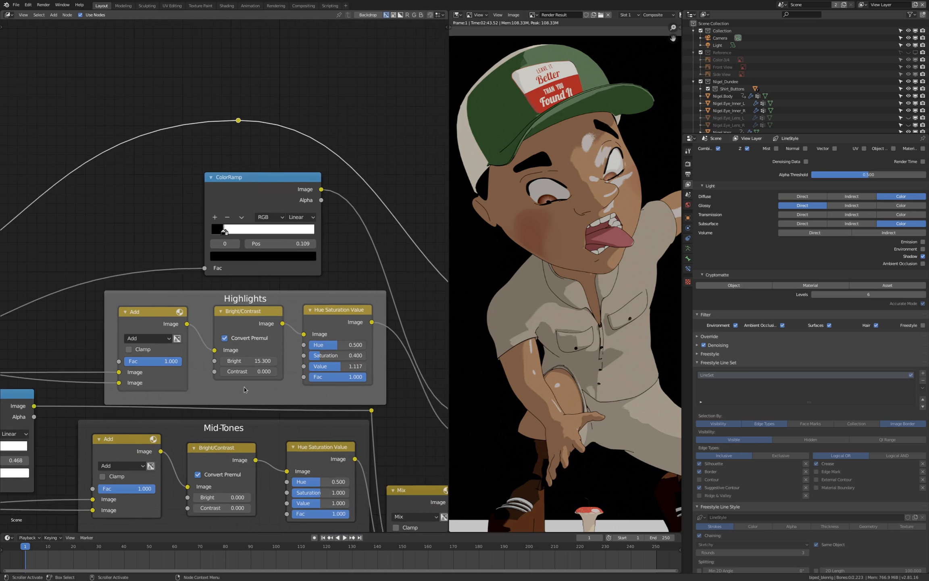
pyautogui.scroll(4, 338, 388)
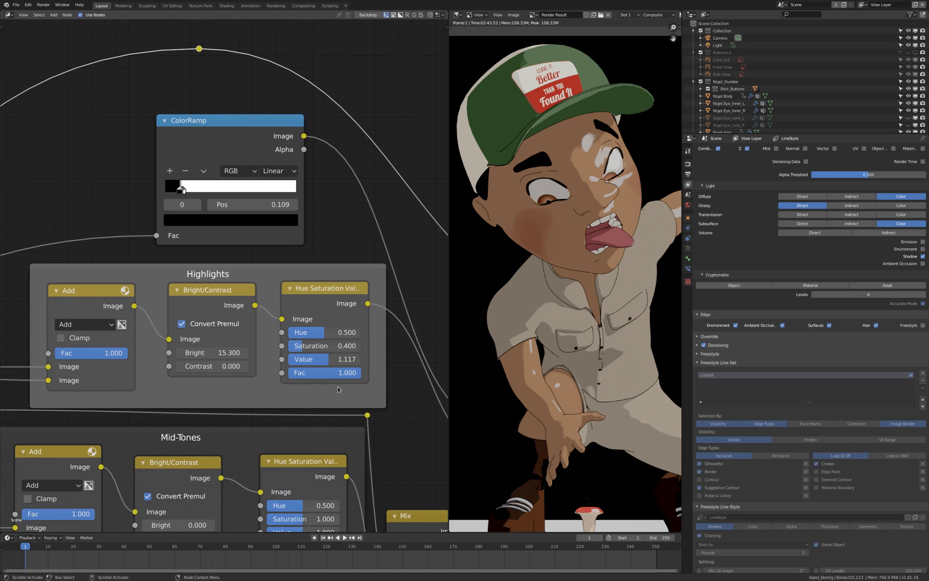
pyautogui.click(180, 193)
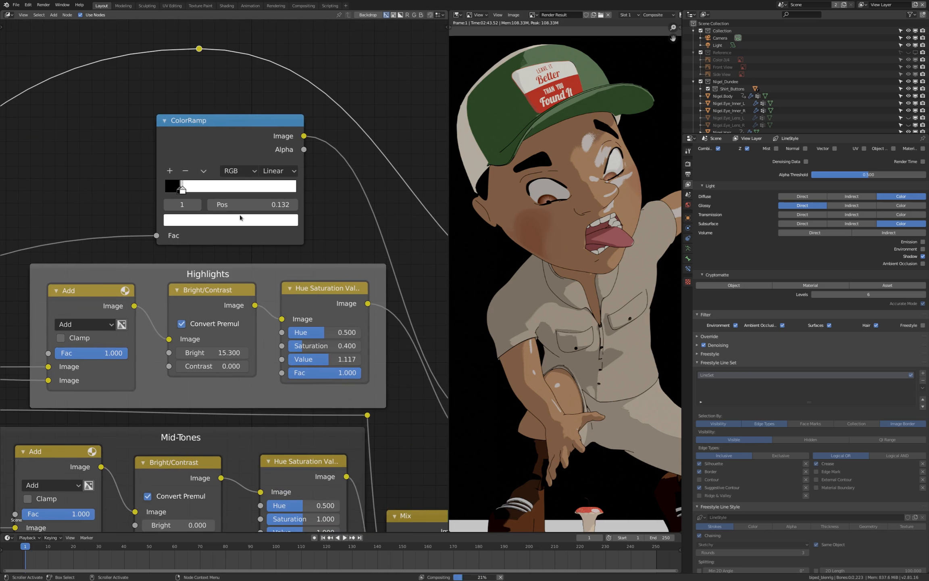
pyautogui.click(270, 221)
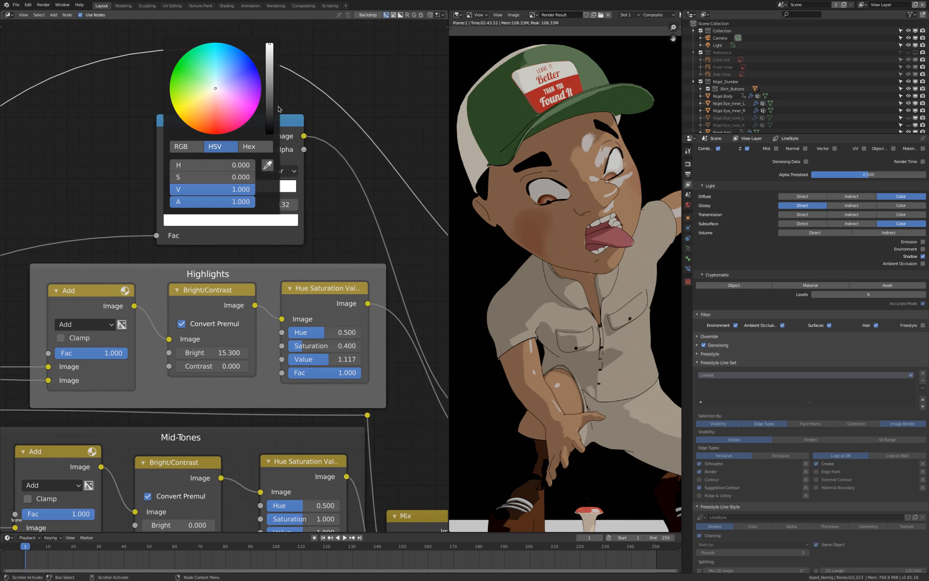
pyautogui.moveTo(269, 52); pyautogui.dragTo(270, 87)
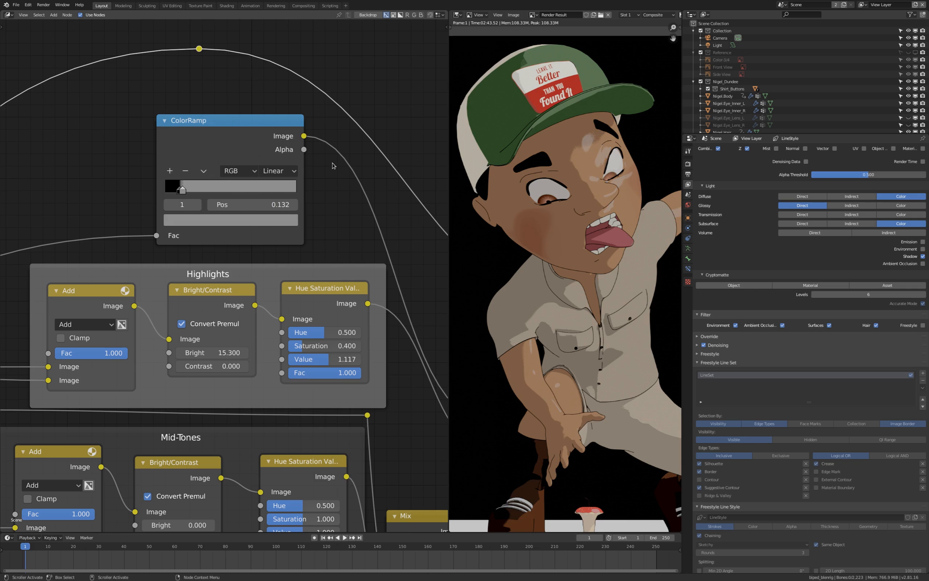
pyautogui.scroll(2, 177, 191)
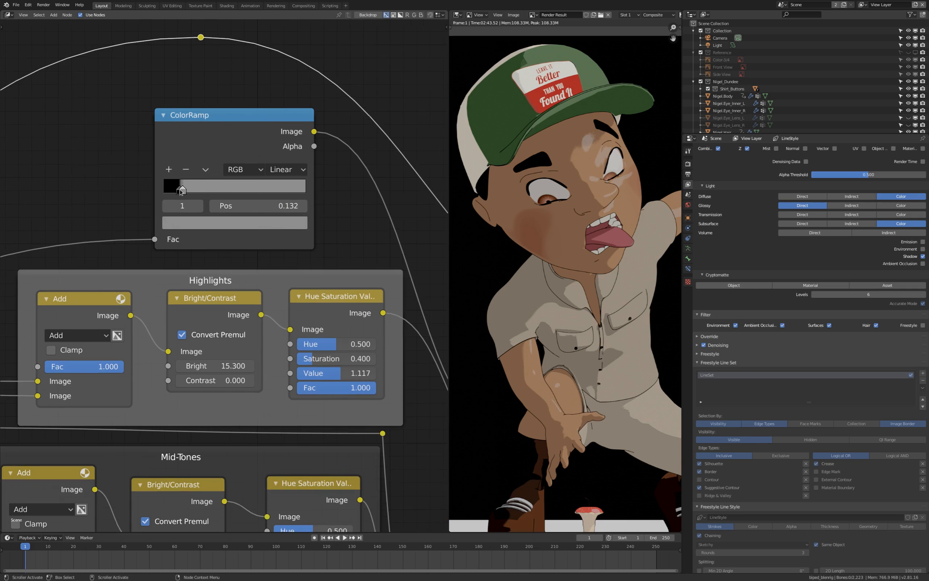
pyautogui.moveTo(177, 192); pyautogui.dragTo(178, 190)
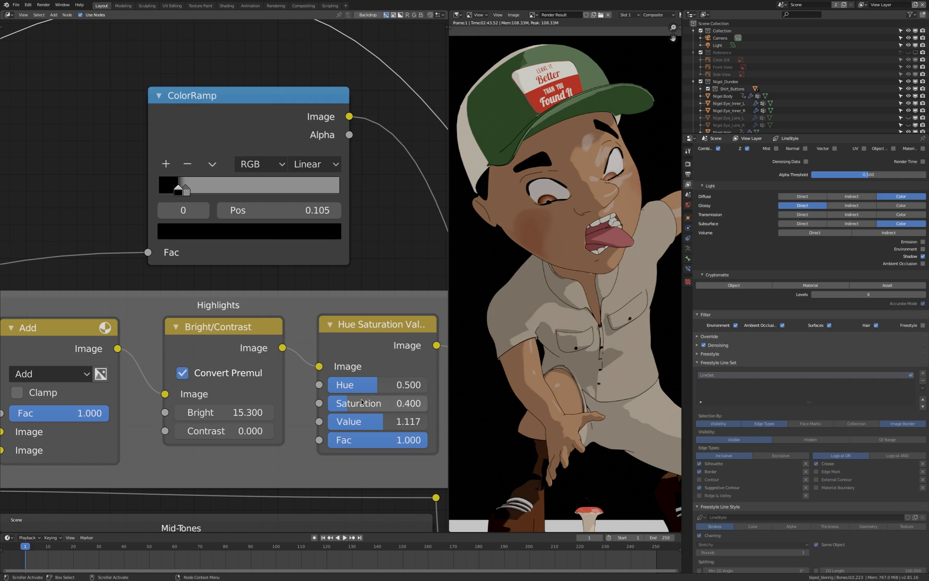
# - In the Highlights frame, set the Bright/Contrast node's Bright to 5.100 and the Hue Saturation Value node's Value to 2.000
pyautogui.moveTo(235, 409)
pyautogui.mouseDown()
pyautogui.moveTo(214, 409)
pyautogui.moveTo(241, 410)
pyautogui.mouseUp()
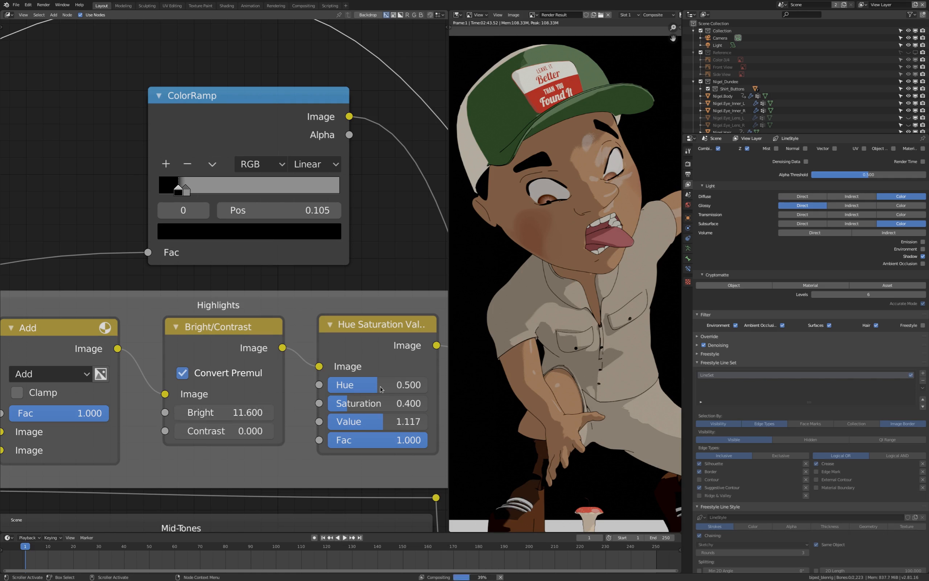
pyautogui.moveTo(375, 421); pyautogui.dragTo(428, 426)
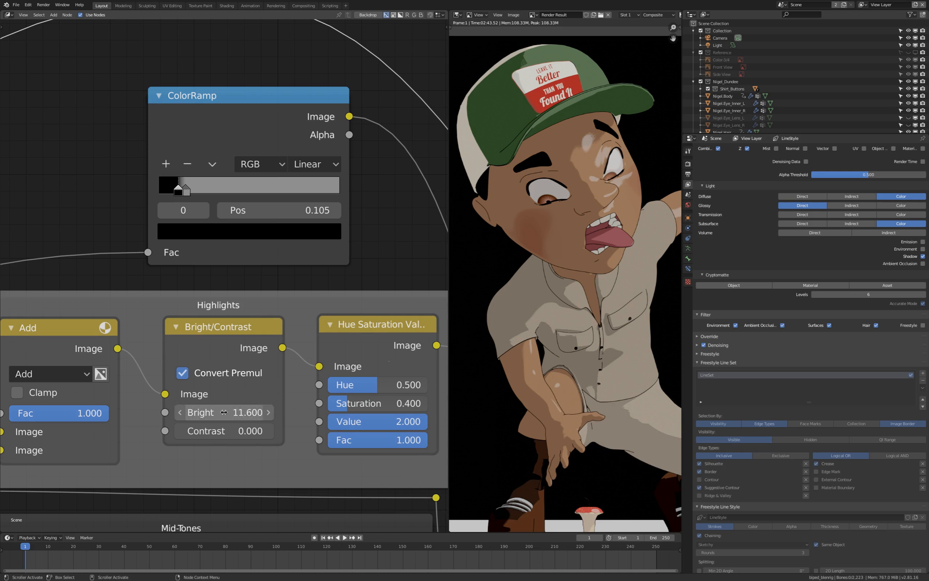
pyautogui.moveTo(233, 412)
pyautogui.mouseDown()
pyautogui.moveTo(209, 410)
pyautogui.moveTo(237, 413)
pyautogui.mouseUp()
# - Show more of the character in the render result and set the Highlights frame's Saturation to 0.217
pyautogui.scroll(-2, 255, 380)
pyautogui.scroll(-3, 513, 302)
pyautogui.scroll(4, 513, 302)
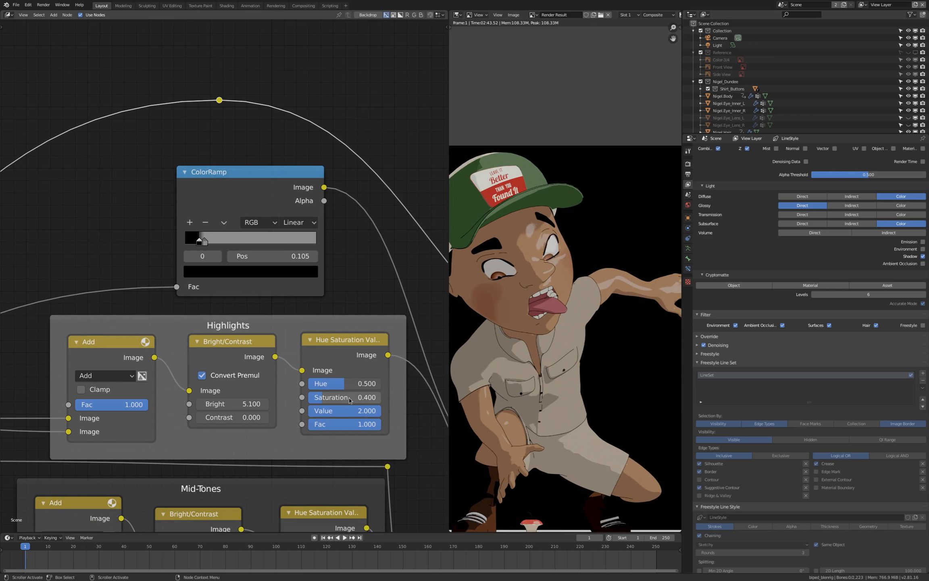
pyautogui.moveTo(326, 400); pyautogui.dragTo(309, 399)
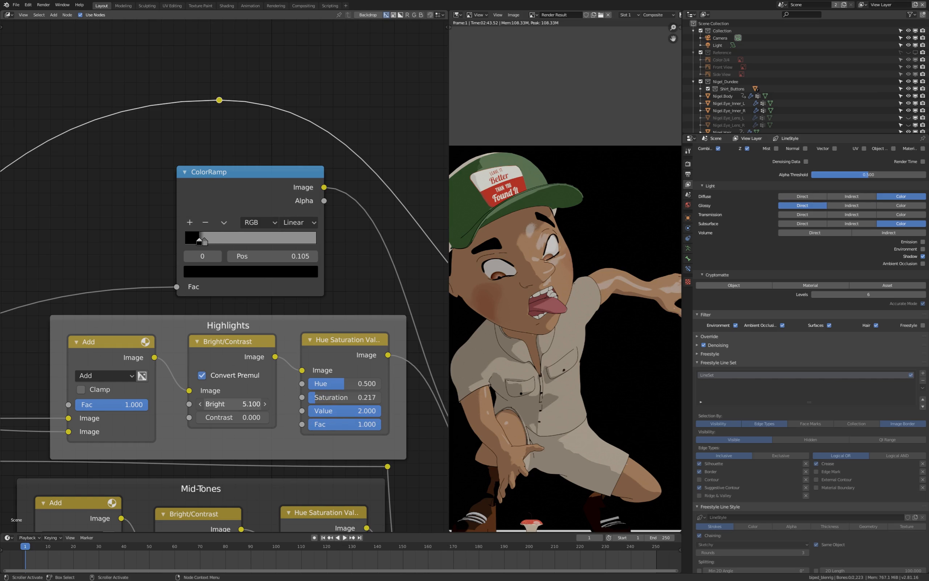
# - Set the Highlights frame's Bright to 45.000 and shift the ColorRamp's black stop up, with the grey stop right beside it at position 0.200
pyautogui.moveTo(213, 404); pyautogui.dragTo(232, 404)
pyautogui.click(205, 241)
pyautogui.moveTo(205, 241); pyautogui.dragTo(224, 242)
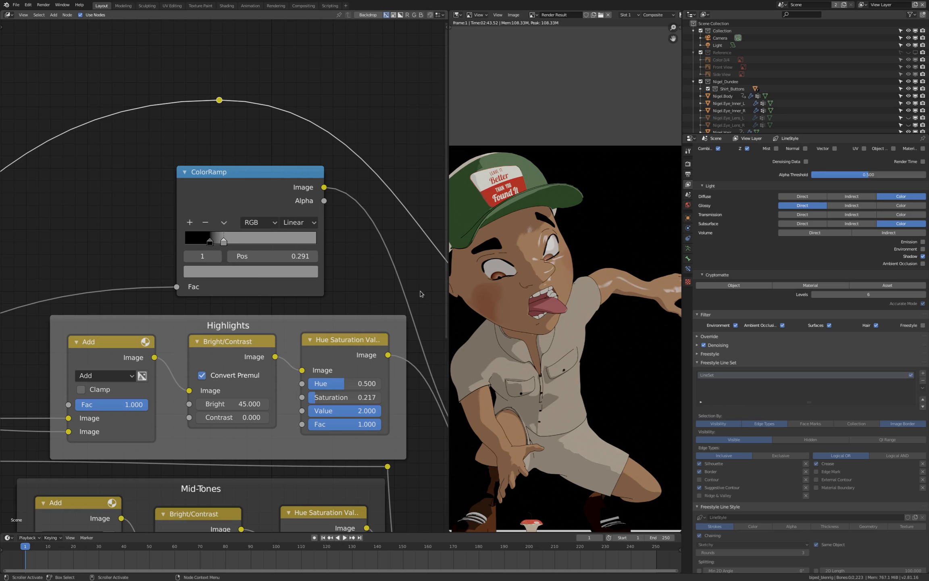
pyautogui.scroll(-2, 595, 252)
pyautogui.scroll(2, 563, 286)
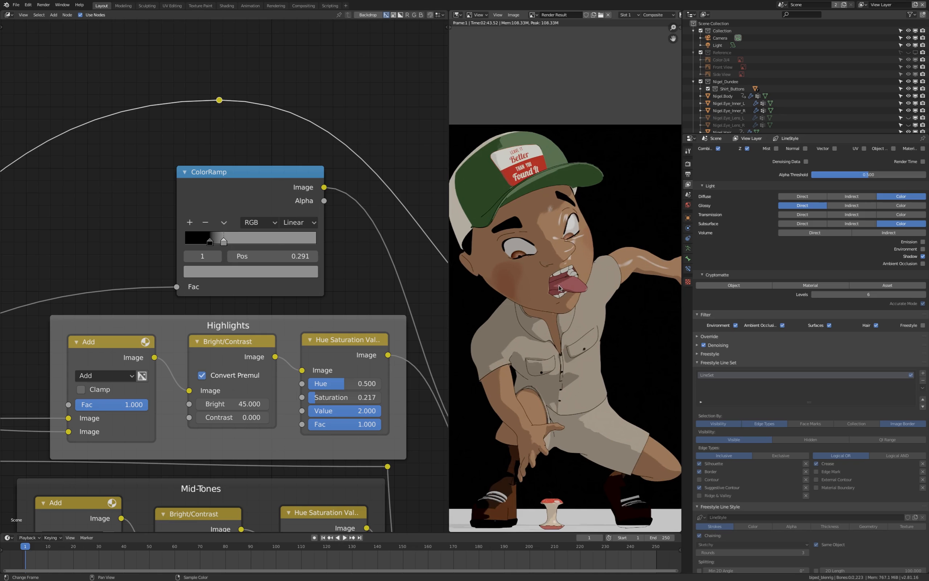
pyautogui.moveTo(224, 241); pyautogui.dragTo(210, 242)
pyautogui.scroll(-3, 554, 294)
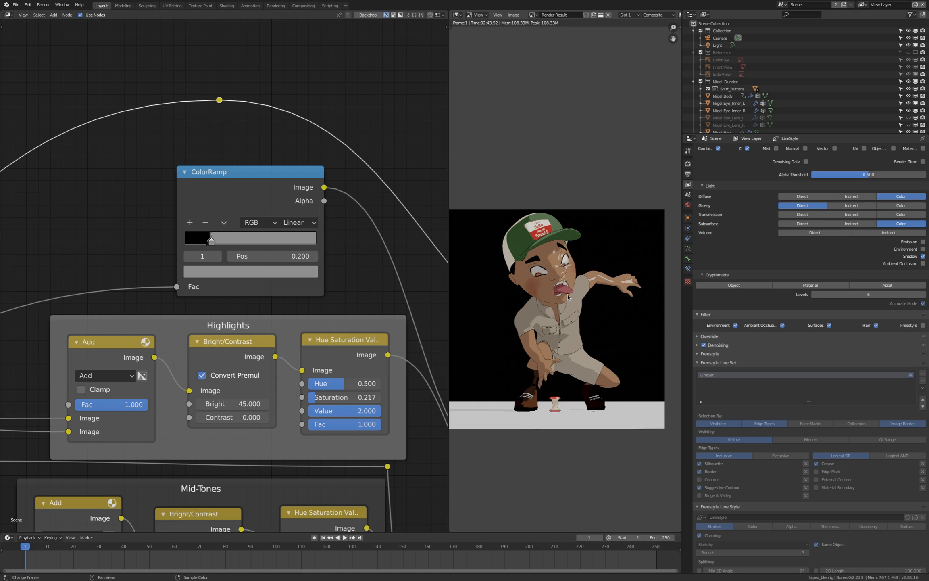
pyautogui.scroll(2, 568, 297)
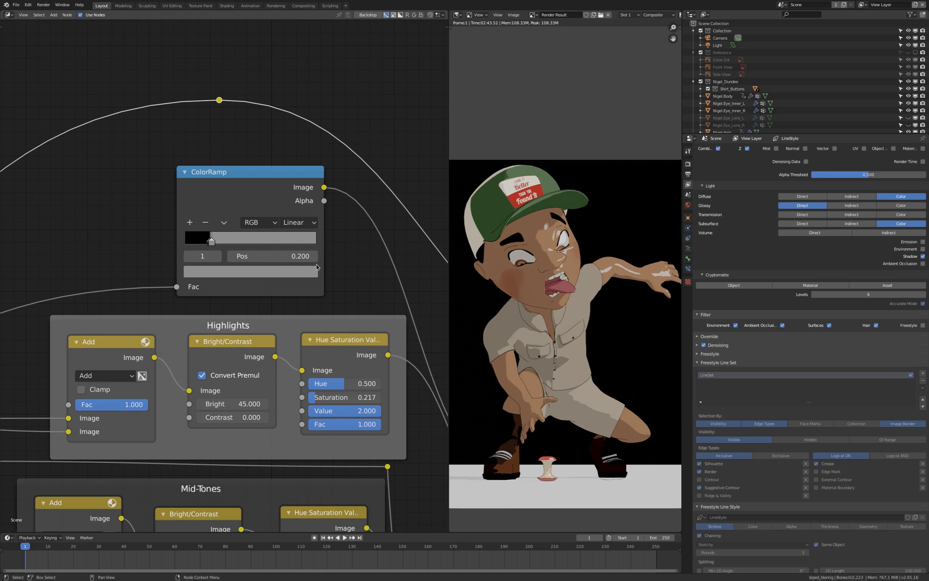
# - Set the Fac of the last Mix node before the Alpha Over node to 0.250
pyautogui.scroll(-4, 170, 306)
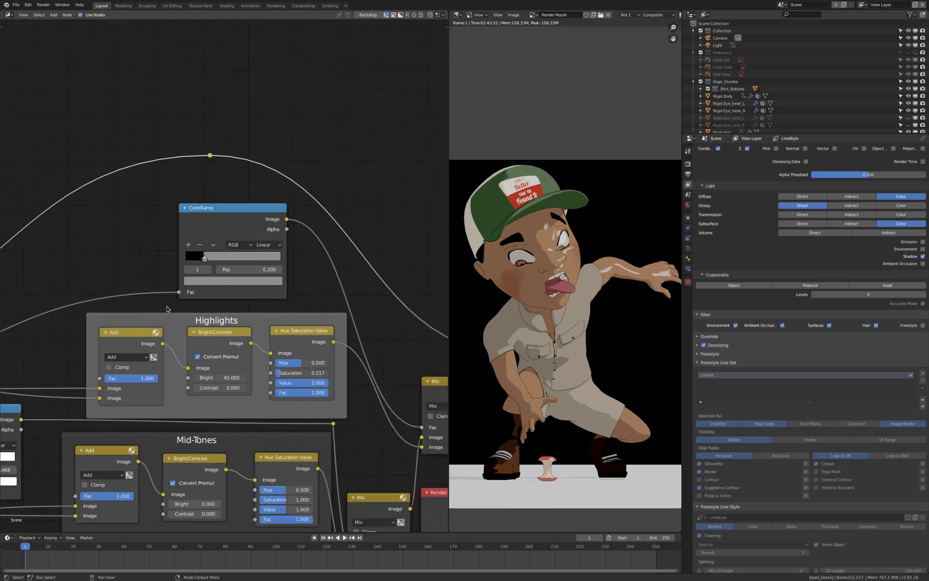
pyautogui.scroll(3, 404, 313)
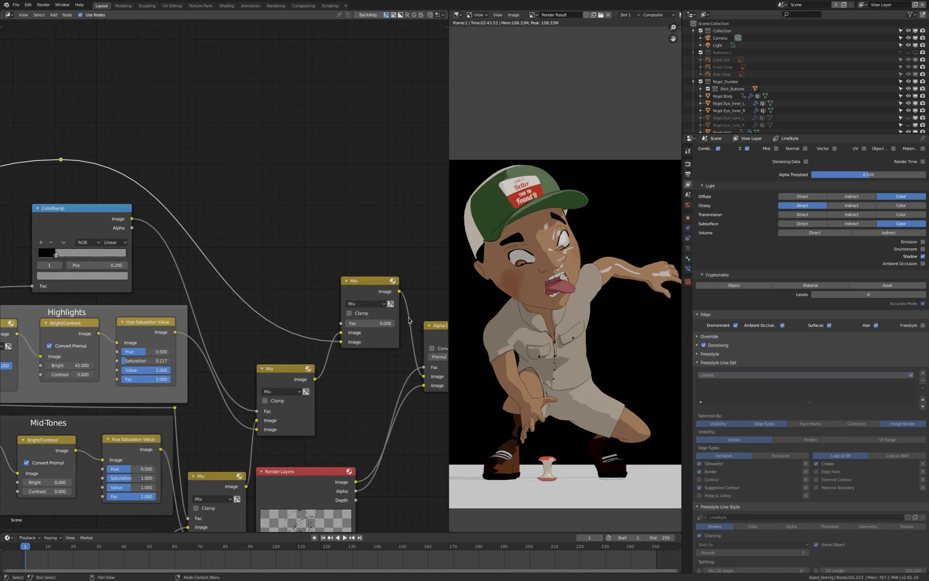
pyautogui.scroll(3, 302, 322)
pyautogui.moveTo(303, 322); pyautogui.dragTo(322, 322)
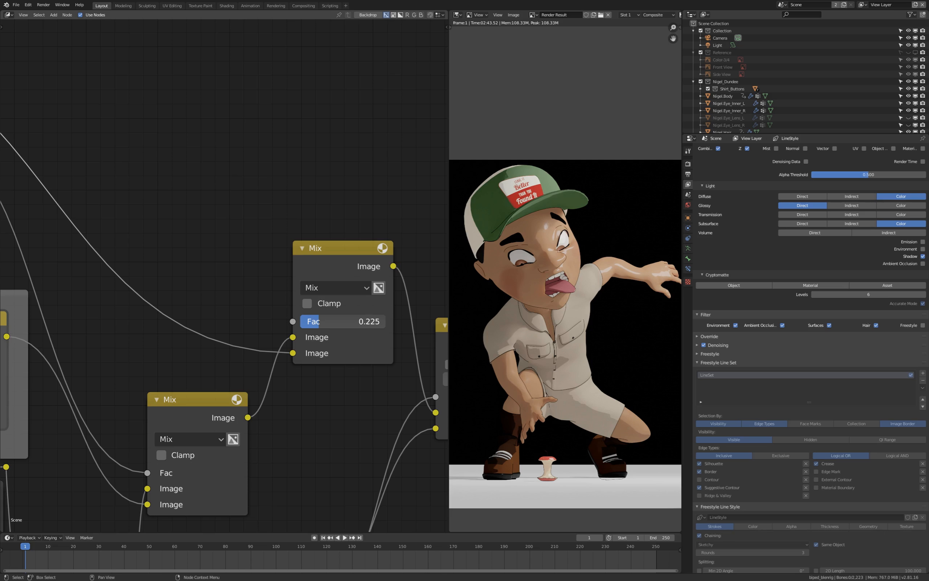
pyautogui.moveTo(321, 323); pyautogui.dragTo(324, 323)
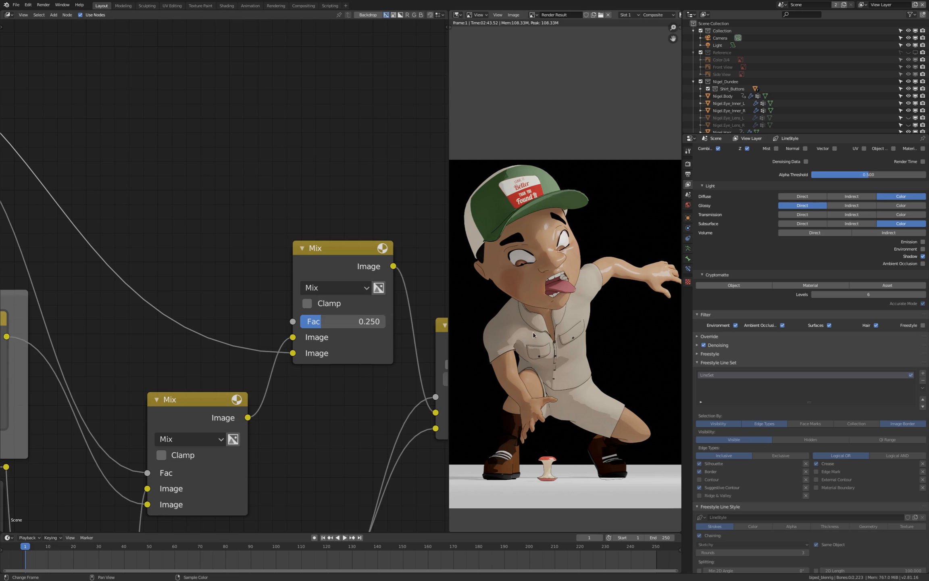
pyautogui.moveTo(323, 322)
pyautogui.mouseDown()
pyautogui.moveTo(383, 321)
pyautogui.moveTo(322, 323)
pyautogui.mouseUp()
# - Make FreeStyle the active view layer and show its Freestyle line style settings
pyautogui.click(863, 5)
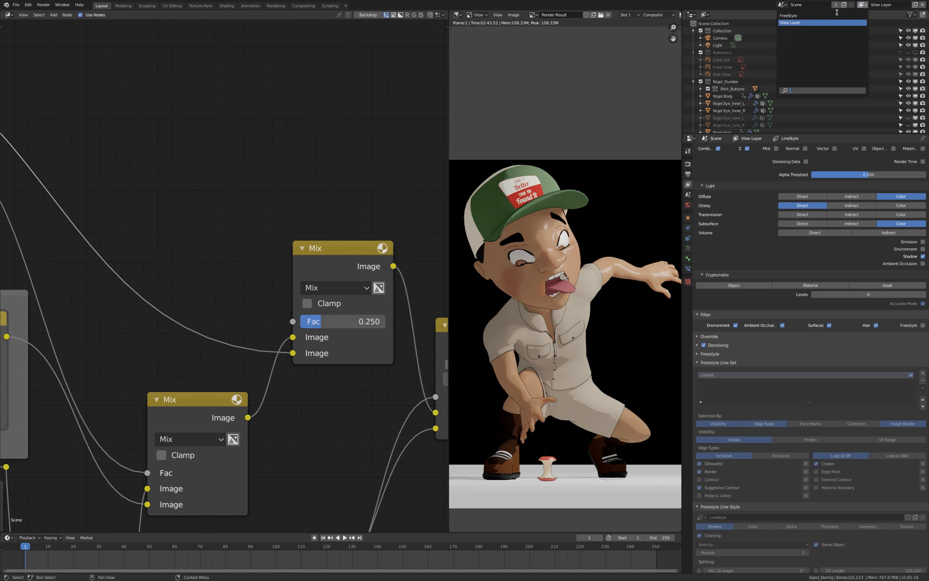
pyautogui.click(790, 15)
pyautogui.scroll(-3, 766, 493)
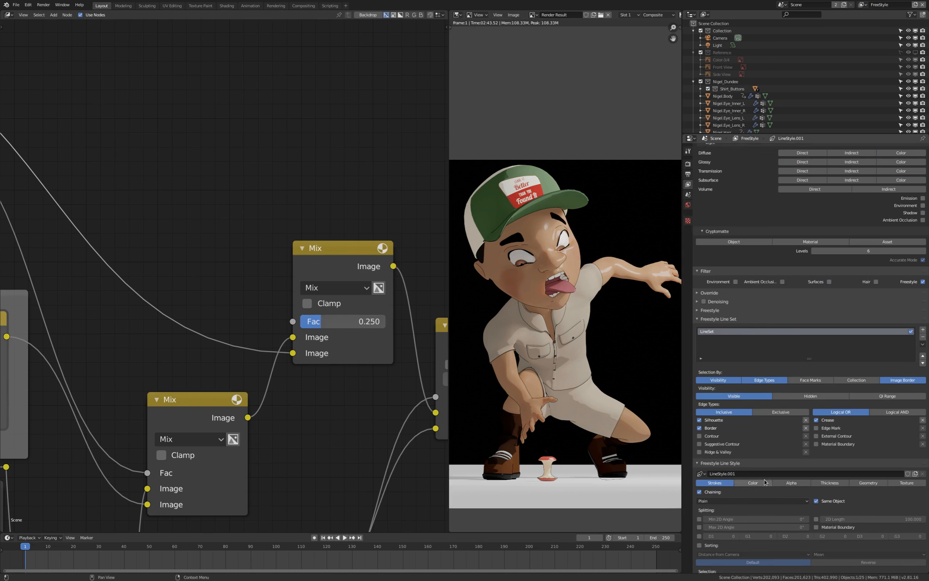
# - Examine the thickness of the outlines on the shirt and face in the render result
pyautogui.scroll(8, 575, 347)
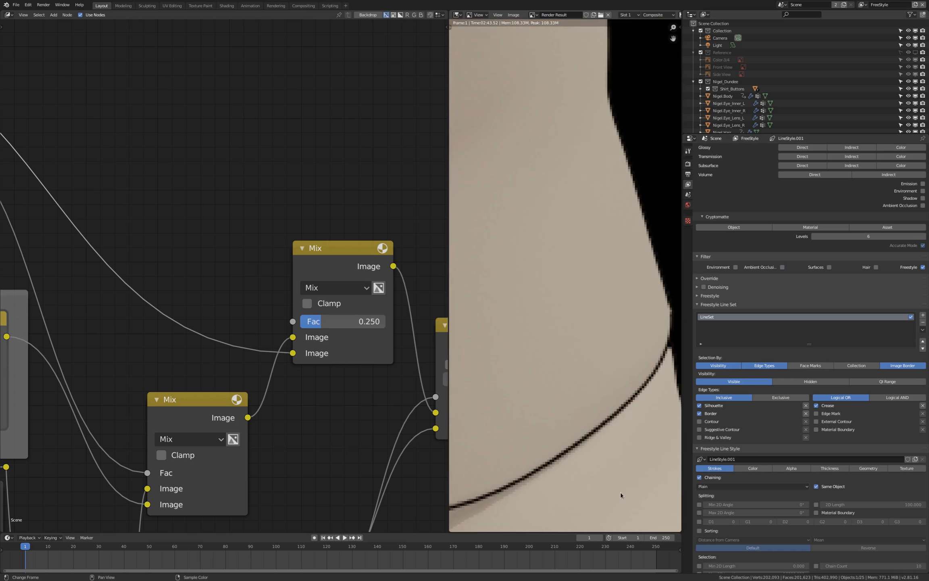
pyautogui.scroll(-3, 599, 409)
pyautogui.scroll(2, 520, 411)
pyautogui.scroll(-5, 520, 411)
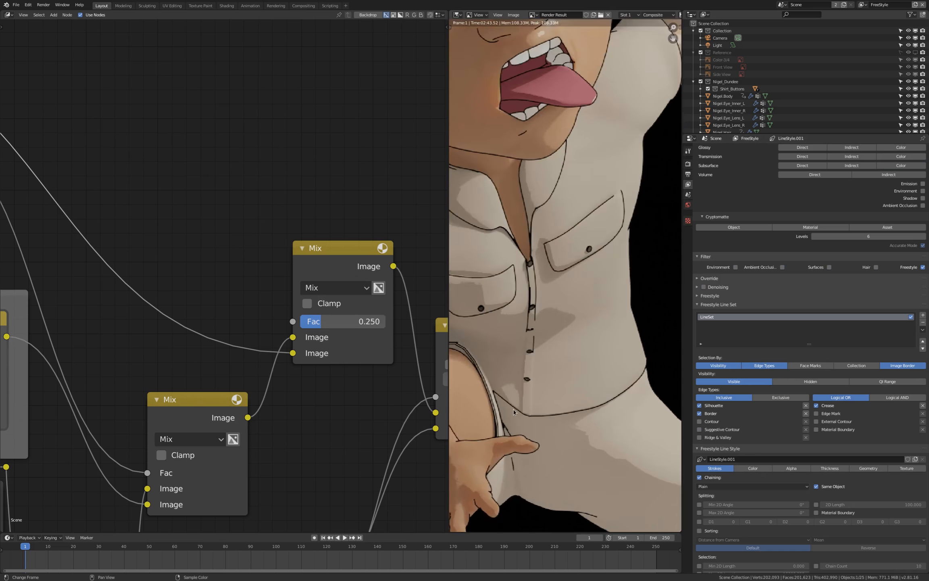
pyautogui.scroll(3, 553, 355)
pyautogui.scroll(2, 555, 355)
pyautogui.scroll(-2, 556, 354)
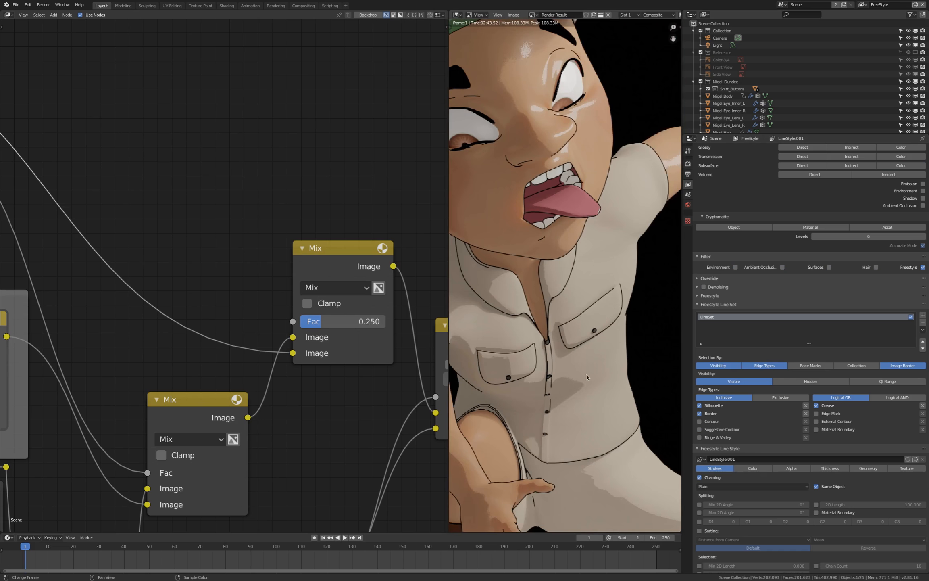
# - Add a Noise modifier to the thickness of the LineStyle.001 line style
pyautogui.scroll(-1, 793, 482)
pyautogui.scroll(-2, 793, 484)
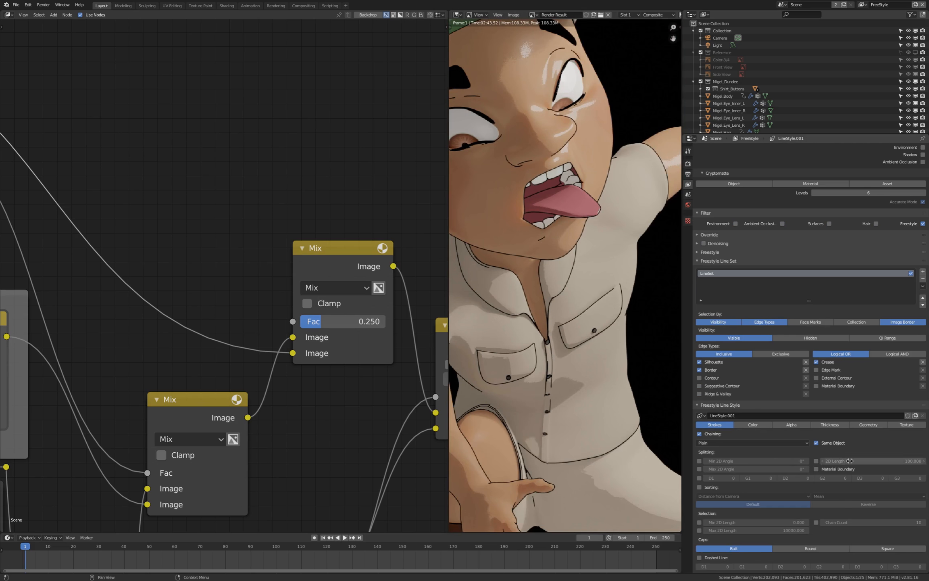
pyautogui.click(828, 426)
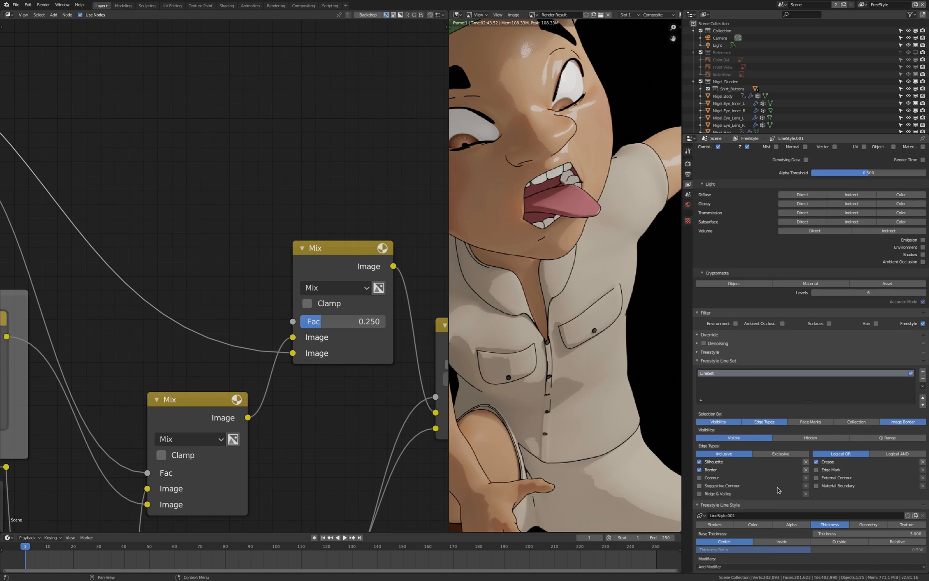
pyautogui.click(791, 568)
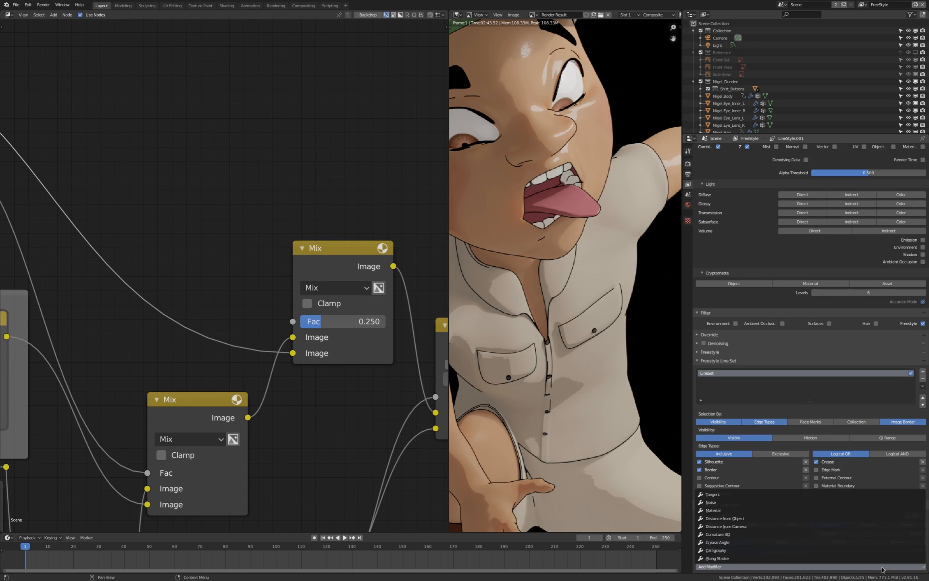
pyautogui.click(711, 502)
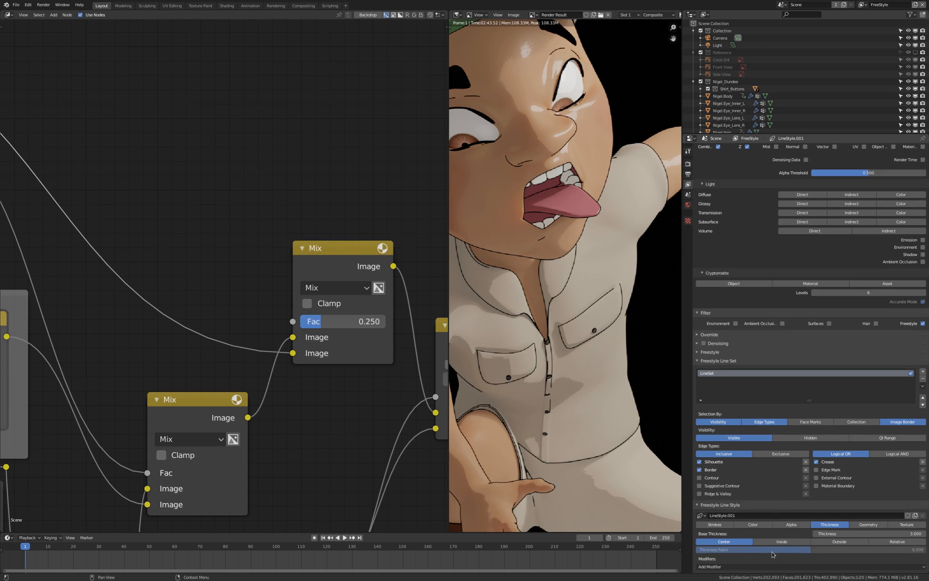
pyautogui.scroll(-3, 749, 525)
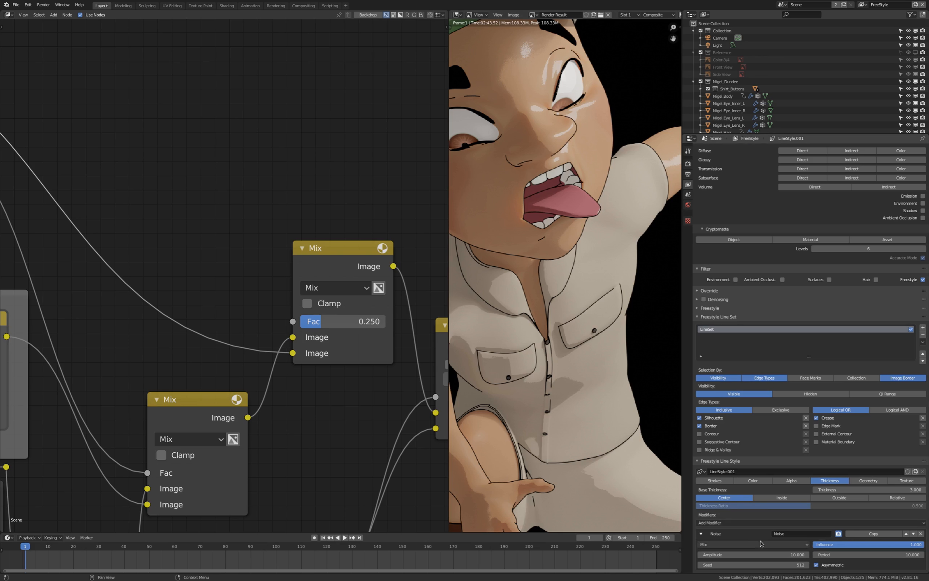
# - Set the Noise thickness modifier's Amplitude to 1.5 and its Period to 50
pyautogui.click(758, 555)
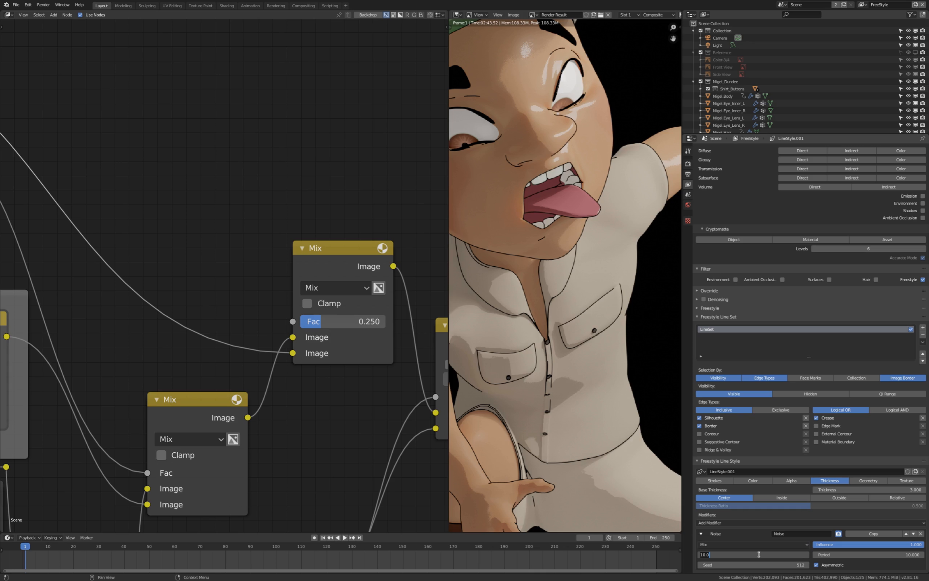
pyautogui.write('1.5')
pyautogui.press('Return')
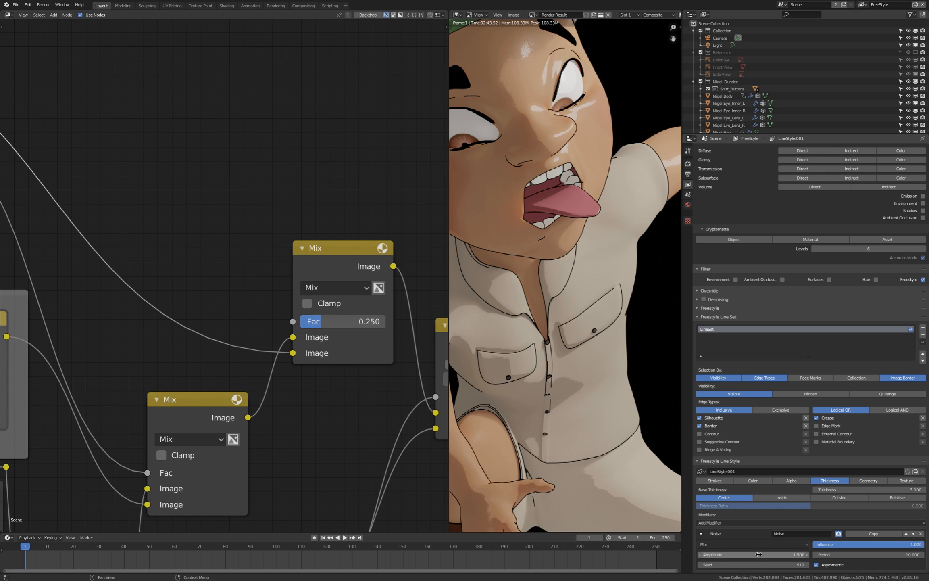
pyautogui.click(877, 555)
pyautogui.write('50')
pyautogui.press('Return')
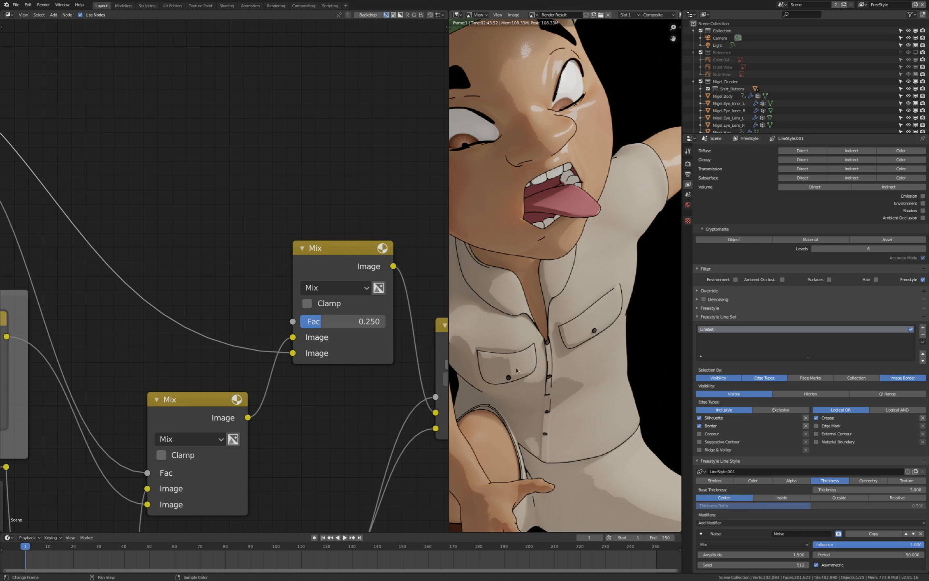
# - Move the FreeStyle Render Layers node slightly closer to the Alpha Over node and widen the render result area
pyautogui.scroll(-1, 217, 128)
pyautogui.scroll(-3, 193, 129)
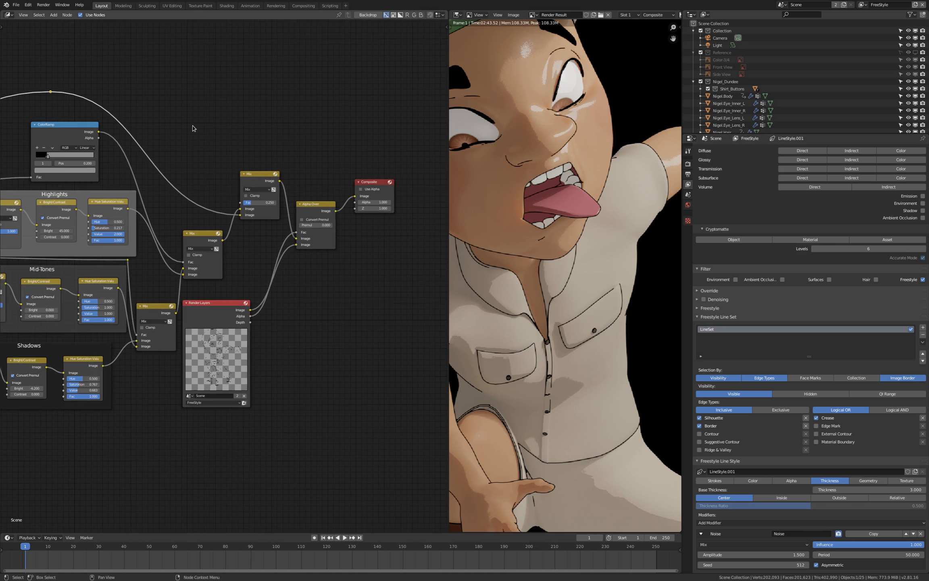
pyautogui.moveTo(204, 306); pyautogui.dragTo(217, 294)
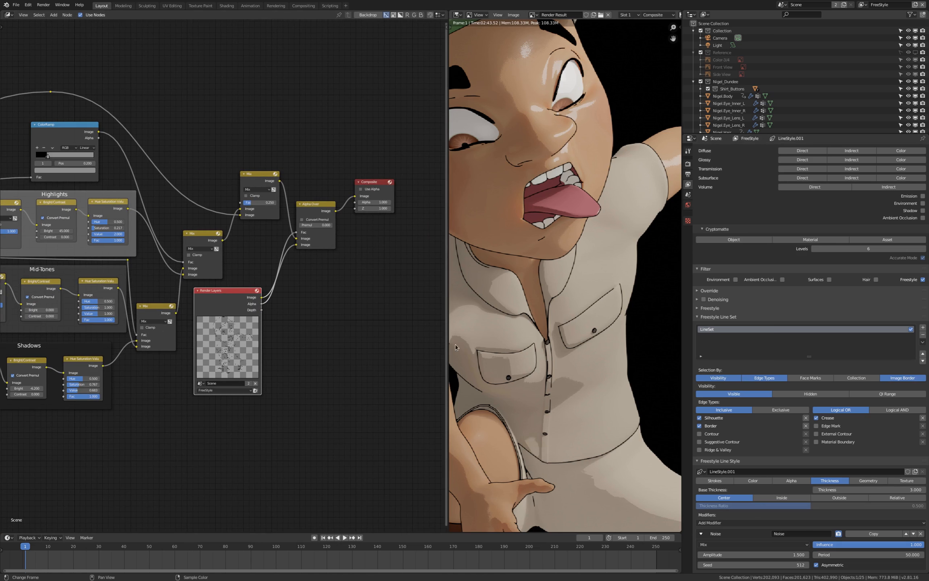
pyautogui.moveTo(447, 346); pyautogui.dragTo(296, 344)
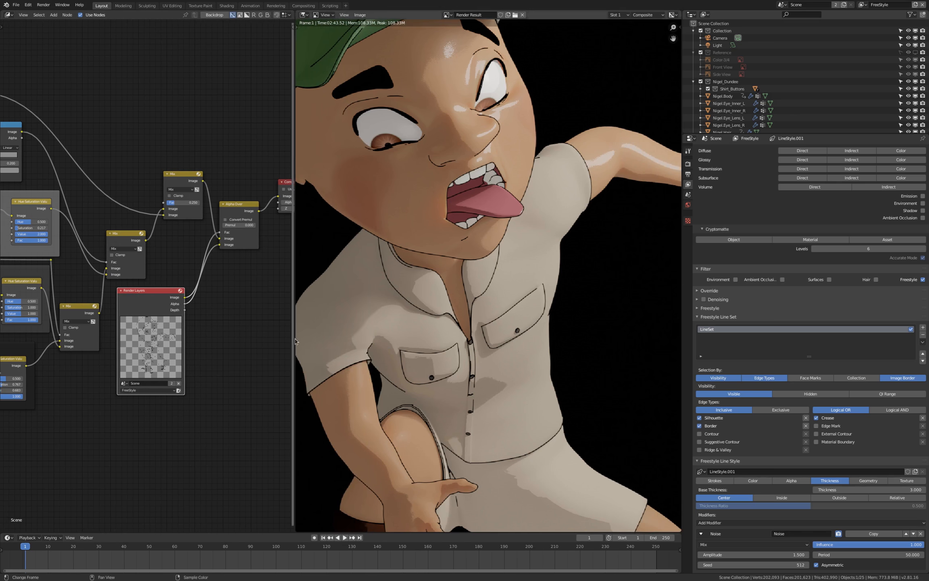
# - Re-render the FreeStyle view layer from its Render Layers node
pyautogui.scroll(5, 130, 343)
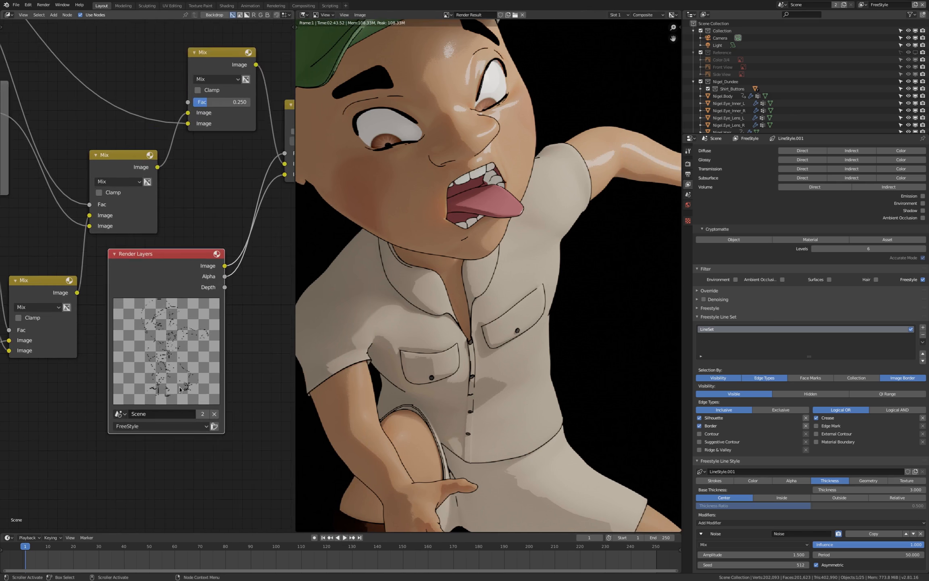
pyautogui.scroll(2, 225, 444)
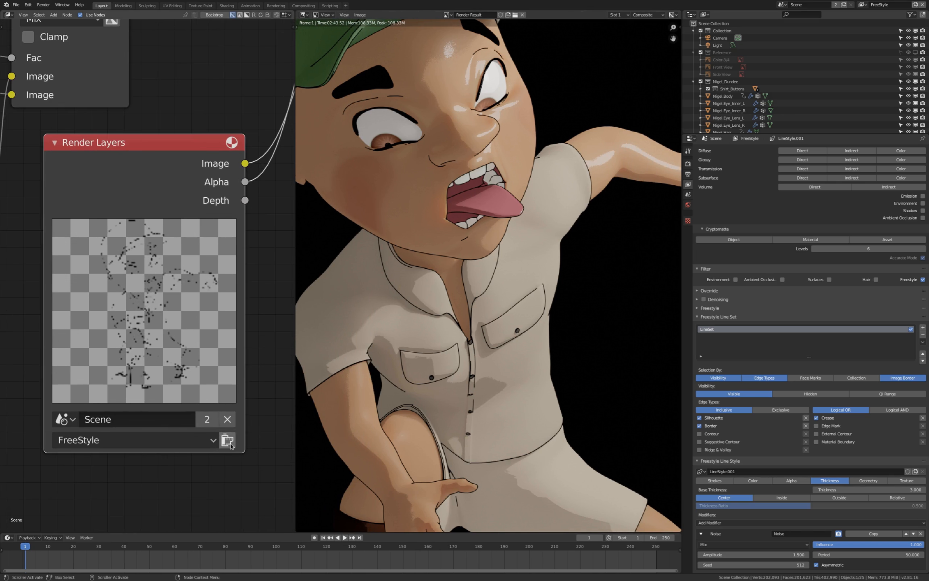
pyautogui.scroll(-2, 225, 445)
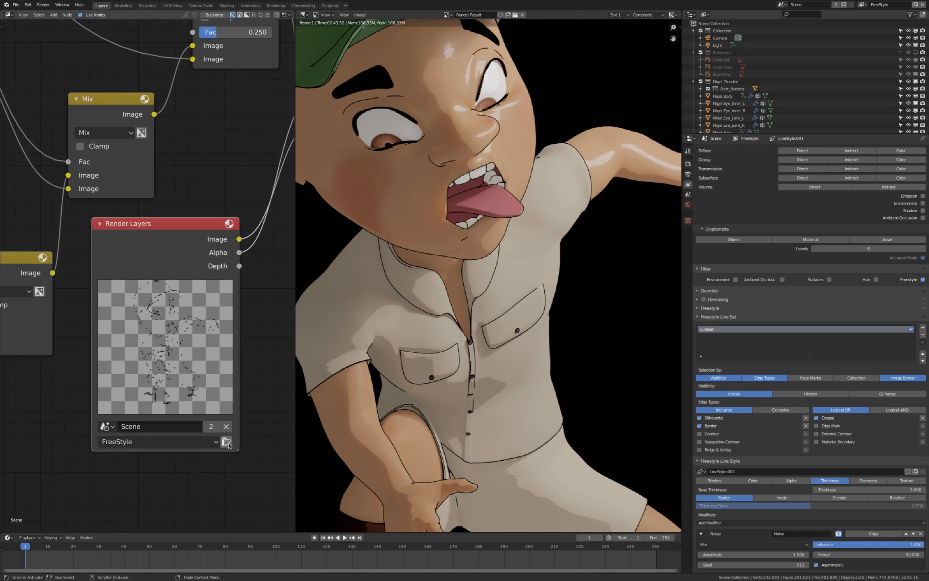
pyautogui.click(227, 443)
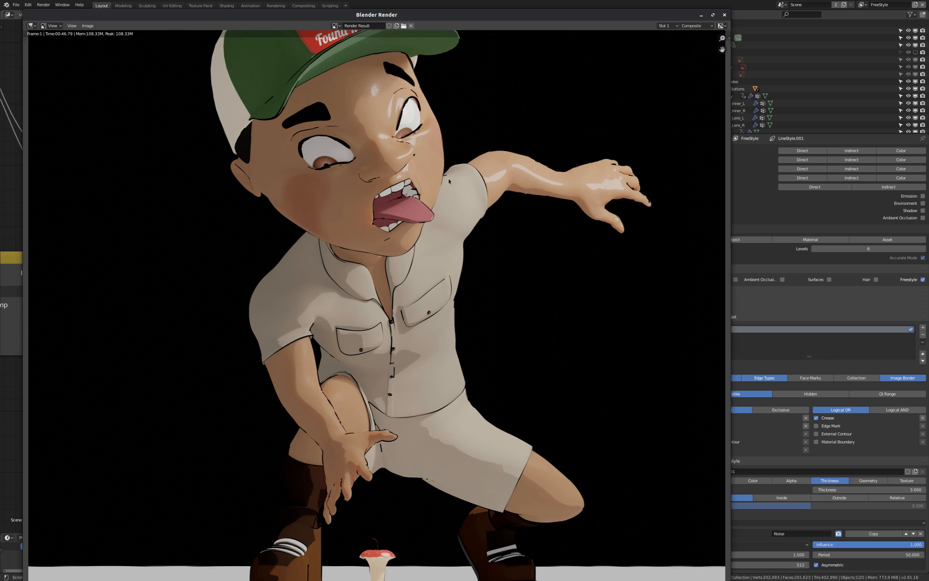
# - Examine the line variation up close on the shirt pockets, button placket, arm and knee in the new render
pyautogui.scroll(7, 402, 289)
pyautogui.scroll(-6, 427, 274)
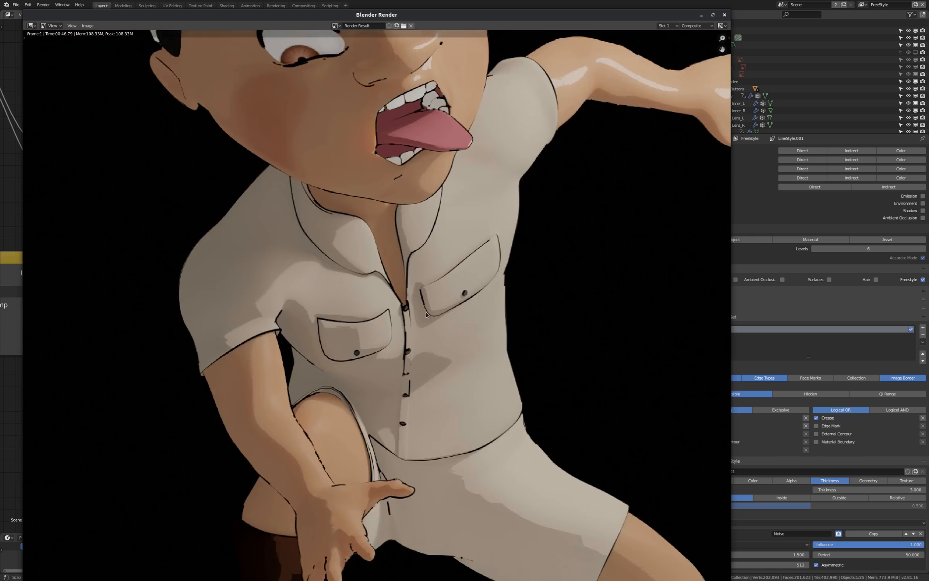
pyautogui.scroll(8, 427, 274)
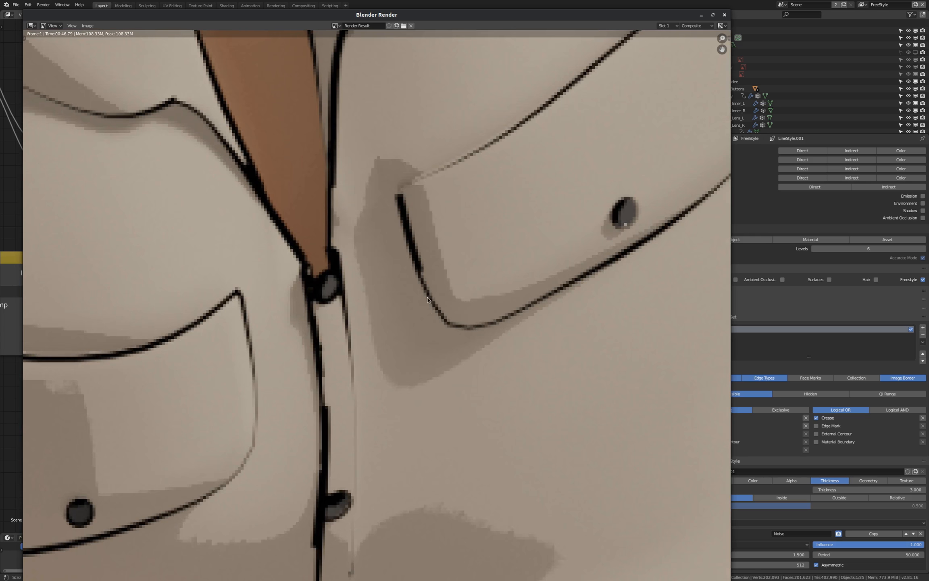
pyautogui.scroll(-4, 462, 335)
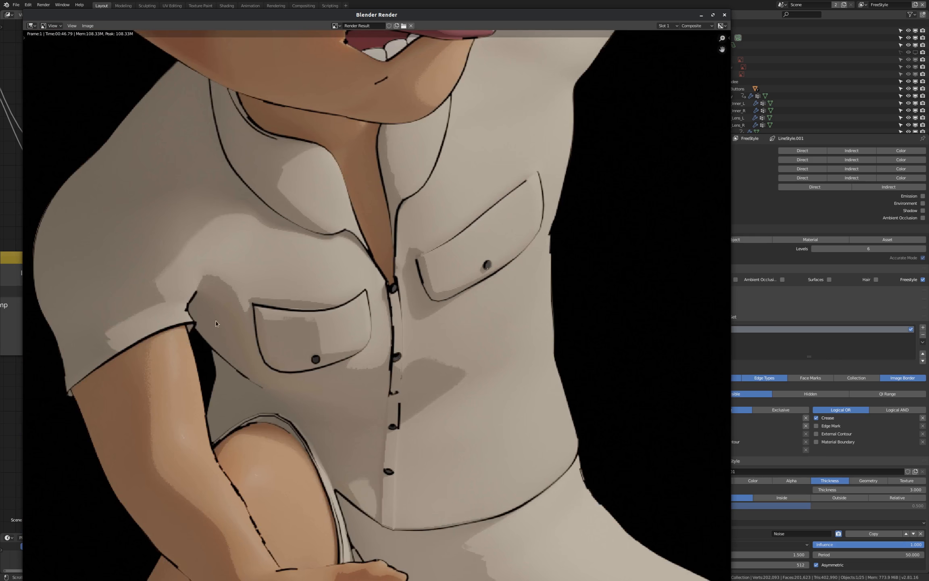
pyautogui.scroll(-1, 402, 316)
pyautogui.scroll(-1, 333, 382)
pyautogui.scroll(9, 339, 393)
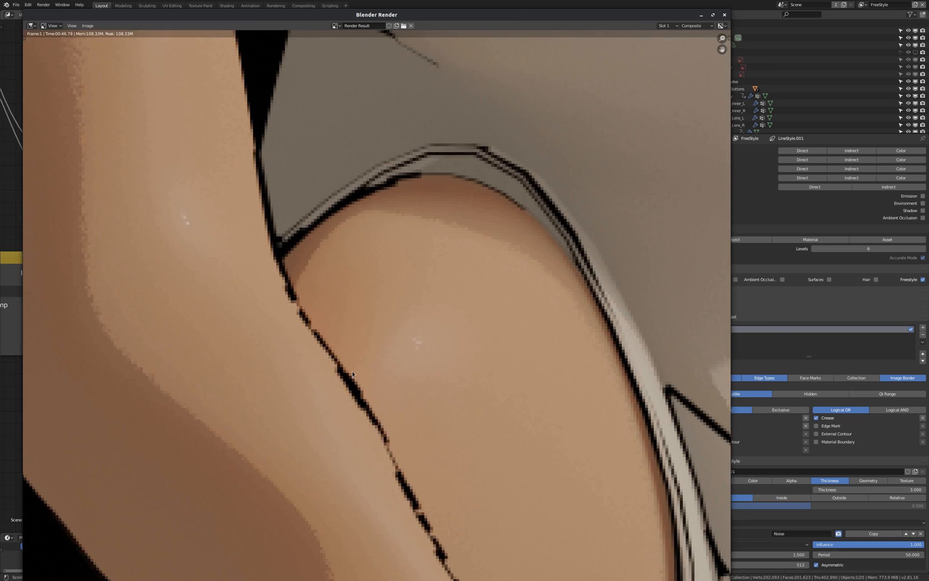
pyautogui.scroll(-4, 330, 353)
pyautogui.scroll(-3, 322, 368)
pyautogui.scroll(-2, 321, 368)
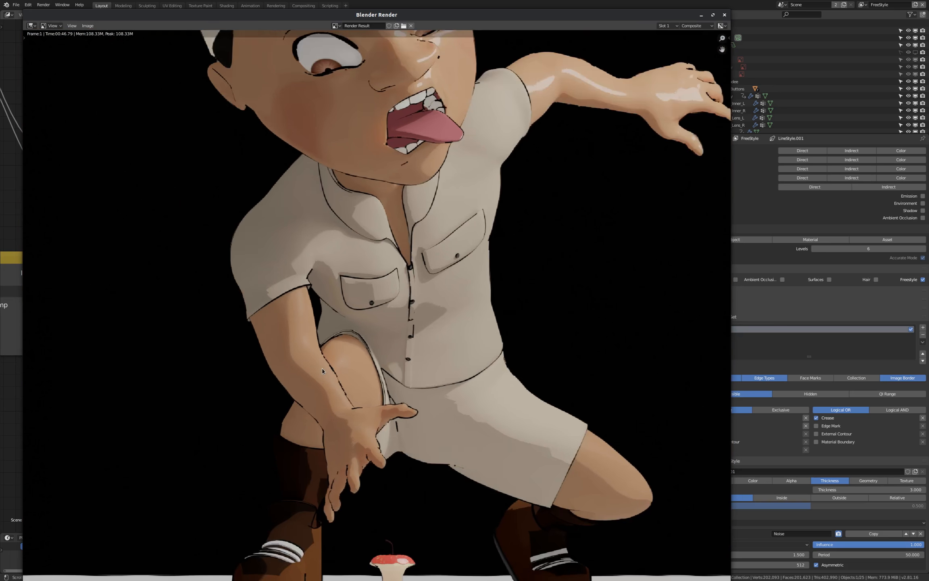
pyautogui.scroll(9, 434, 247)
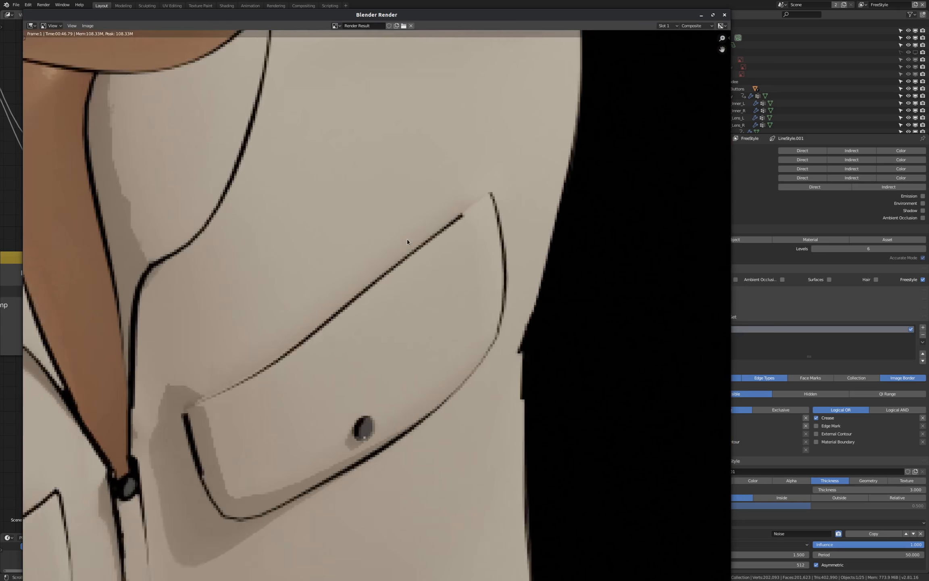
pyautogui.scroll(-4, 415, 269)
pyautogui.scroll(-3, 396, 314)
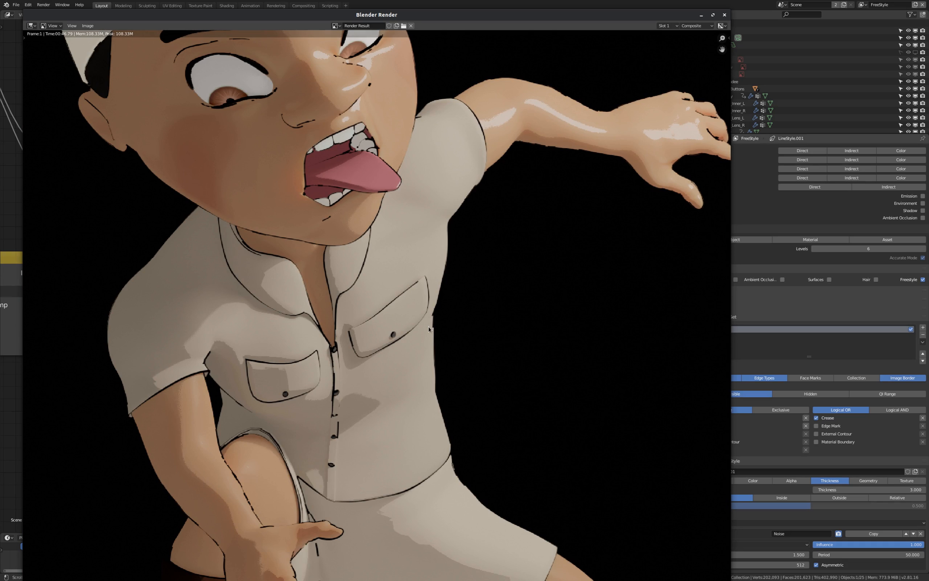
# - Review the line work across the whole character in the new render
pyautogui.scroll(-1, 423, 327)
pyautogui.scroll(-2, 483, 399)
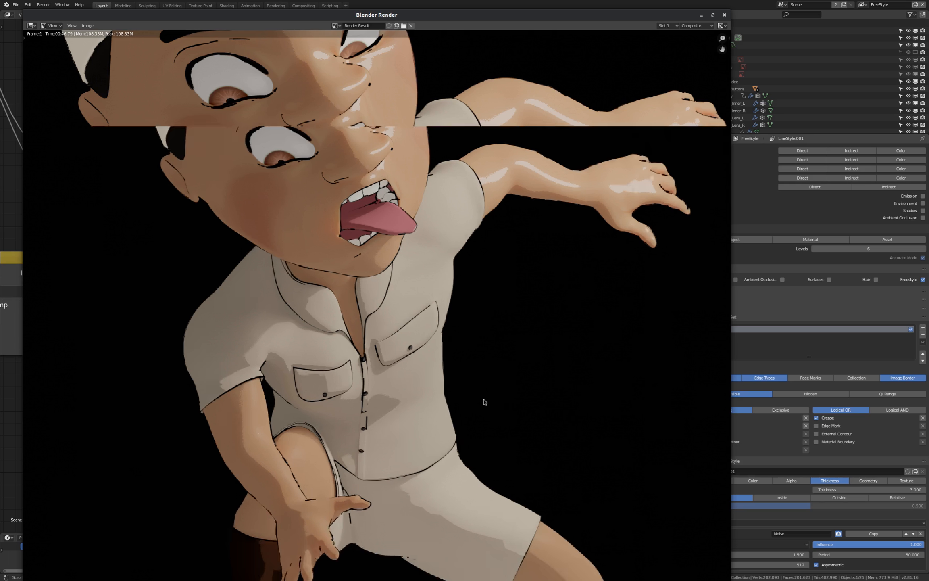
pyautogui.scroll(2, 435, 296)
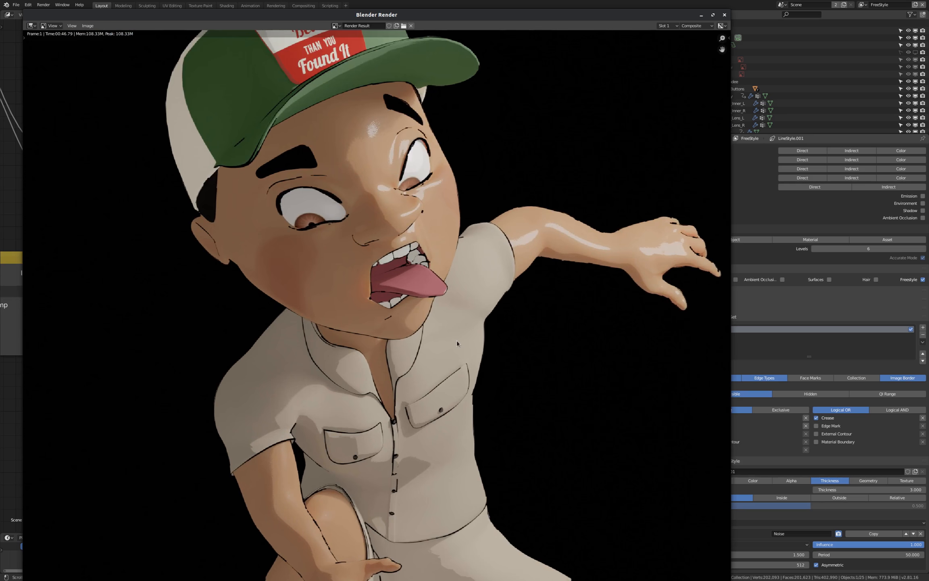
pyautogui.scroll(-1, 457, 342)
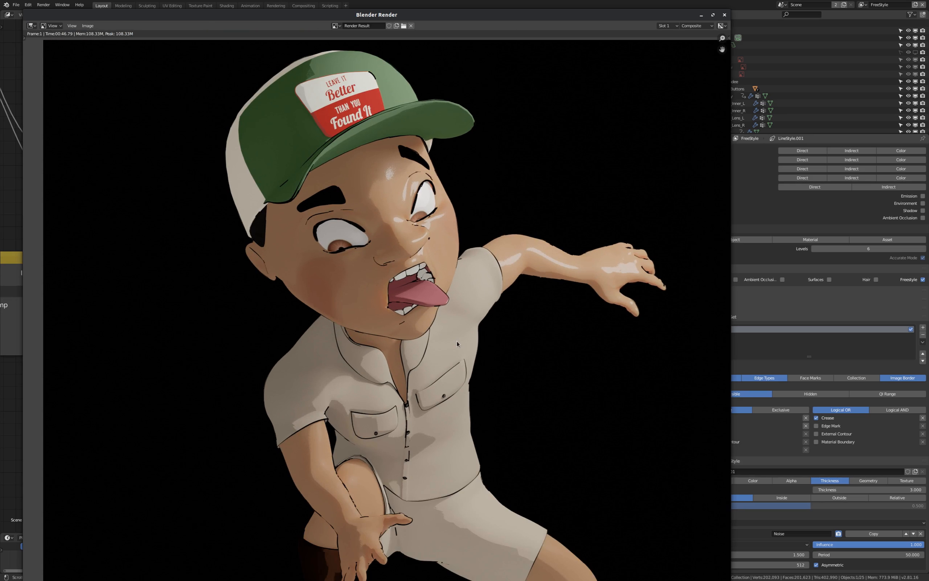
pyautogui.scroll(-3, 457, 342)
pyautogui.scroll(2, 430, 435)
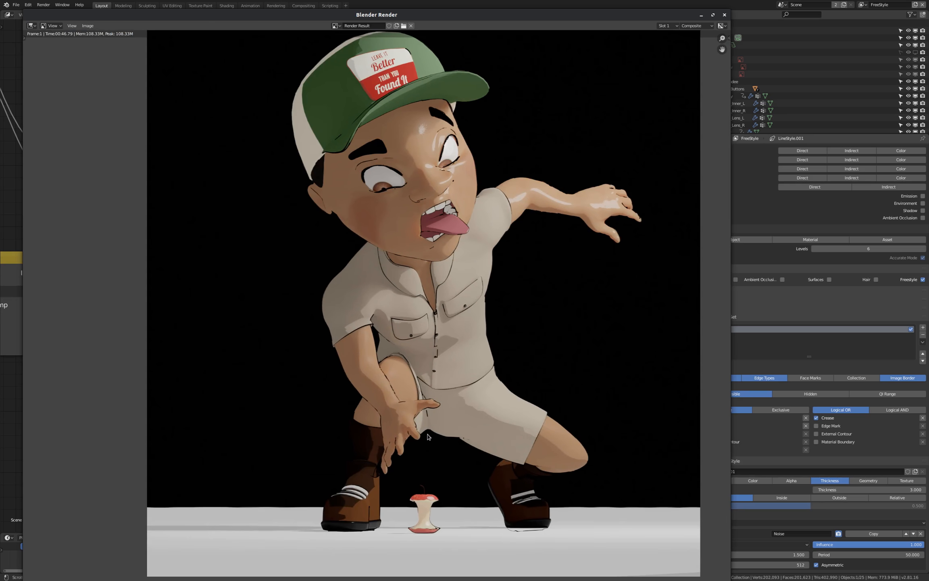